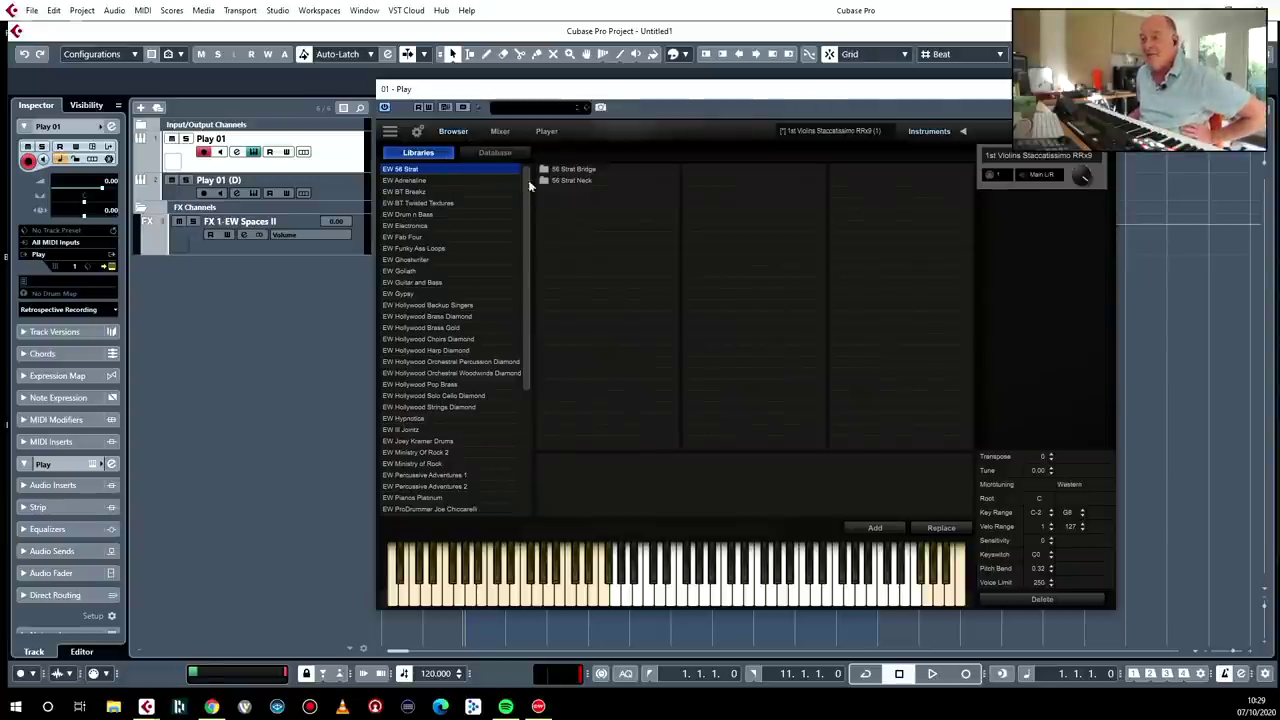
Step: Show the instrument's player view and check the output choices for the close microphone
{"action": "left_click", "coordinate": [546, 131]}
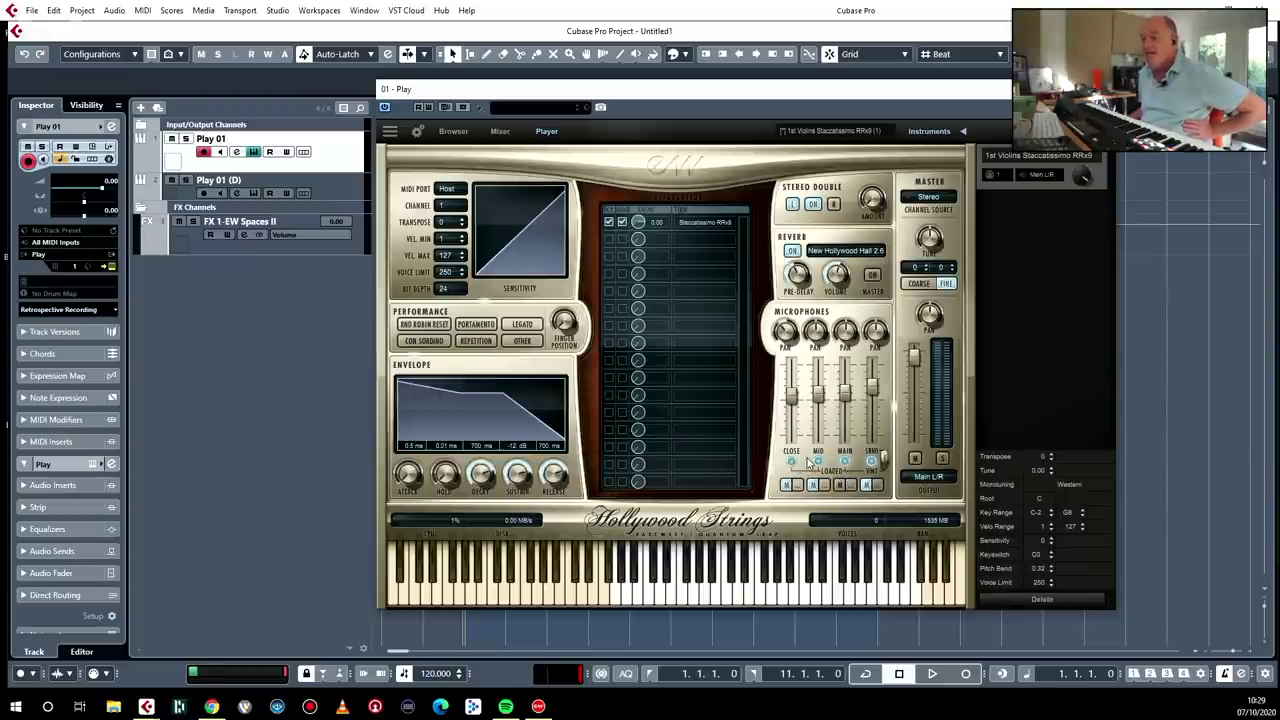
{"action": "left_click", "coordinate": [801, 487]}
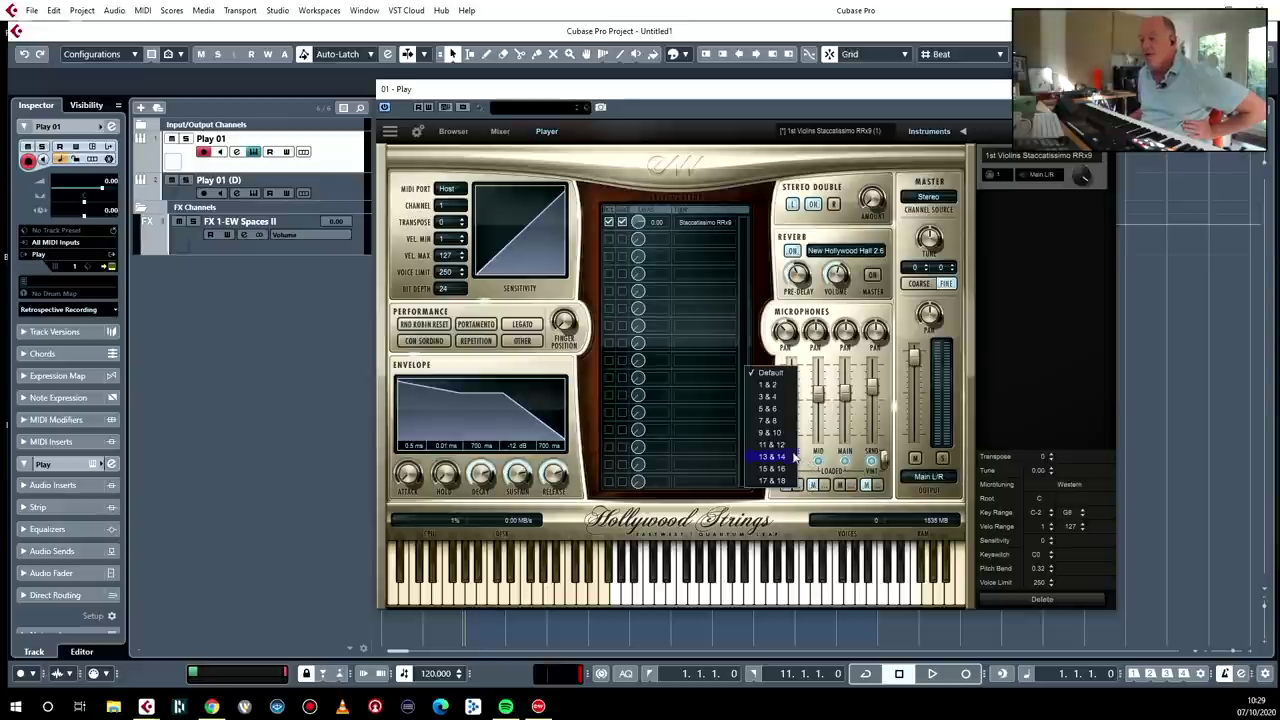
{"action": "left_click", "coordinate": [886, 420]}
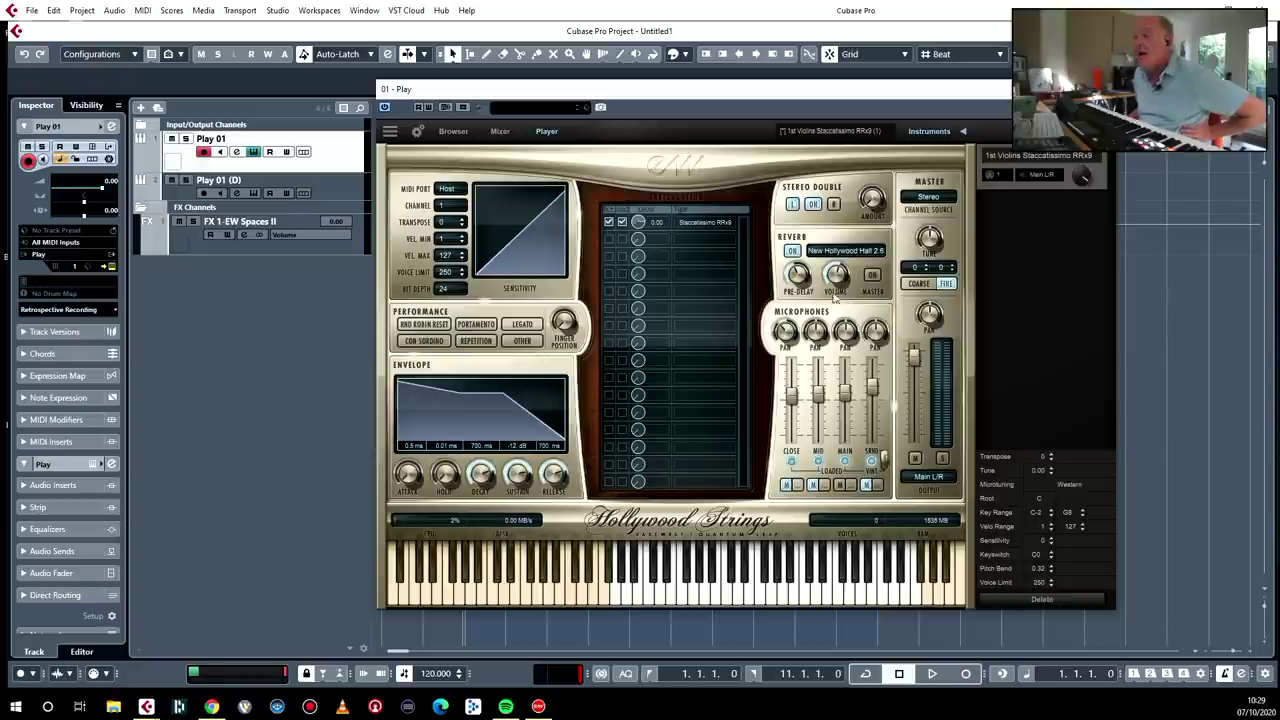
Step: Turn off the instrument's built-in reverb and look through its list of reverb presets
{"action": "left_click", "coordinate": [792, 251]}
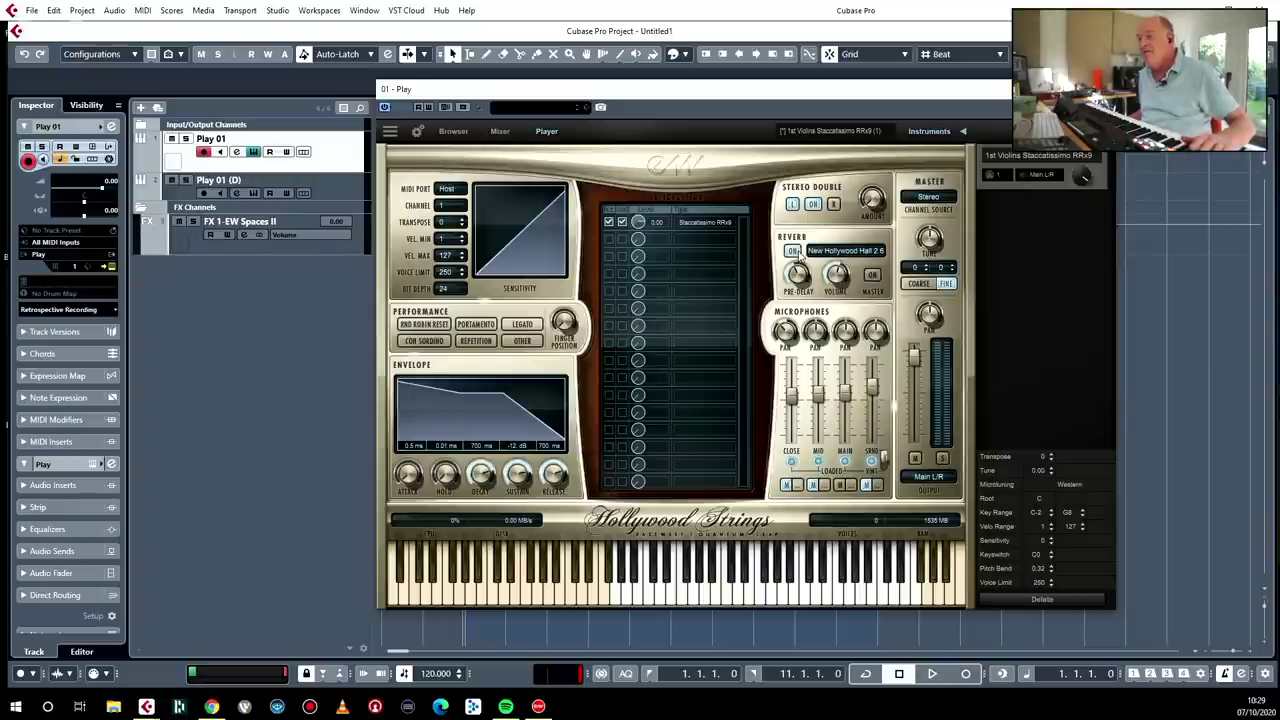
{"action": "left_click", "coordinate": [843, 252]}
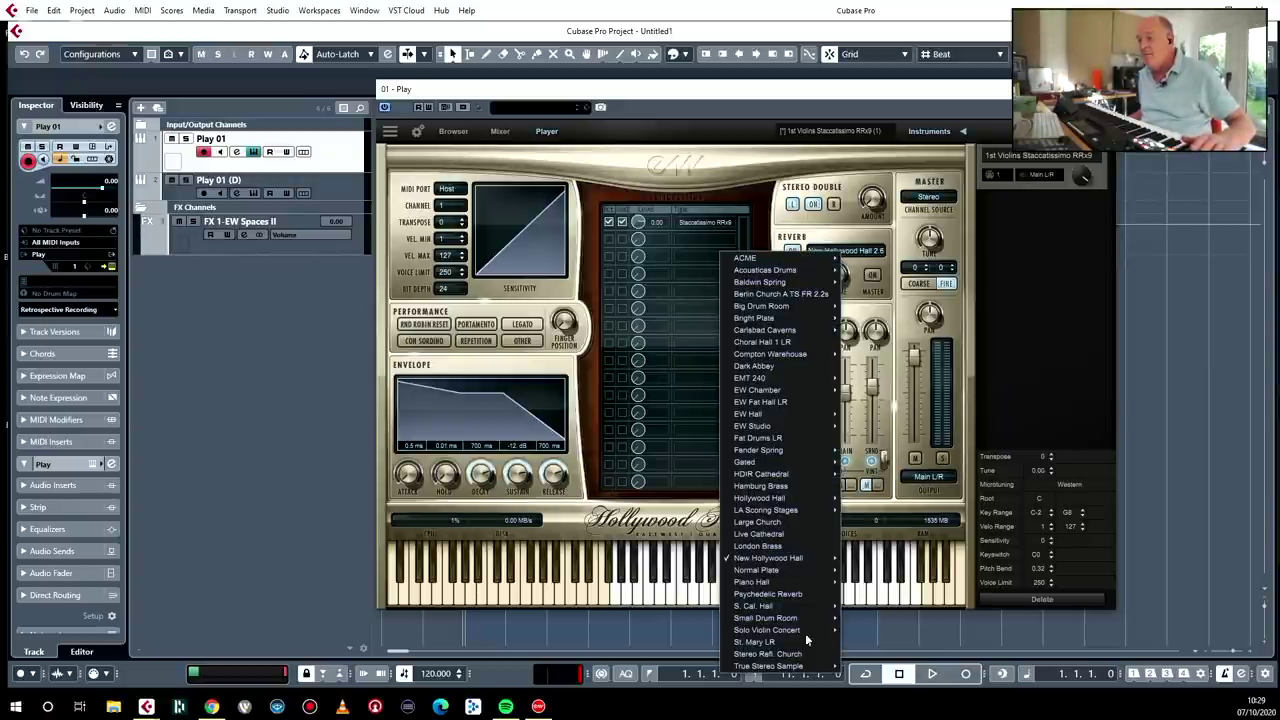
{"action": "left_click", "coordinate": [883, 236]}
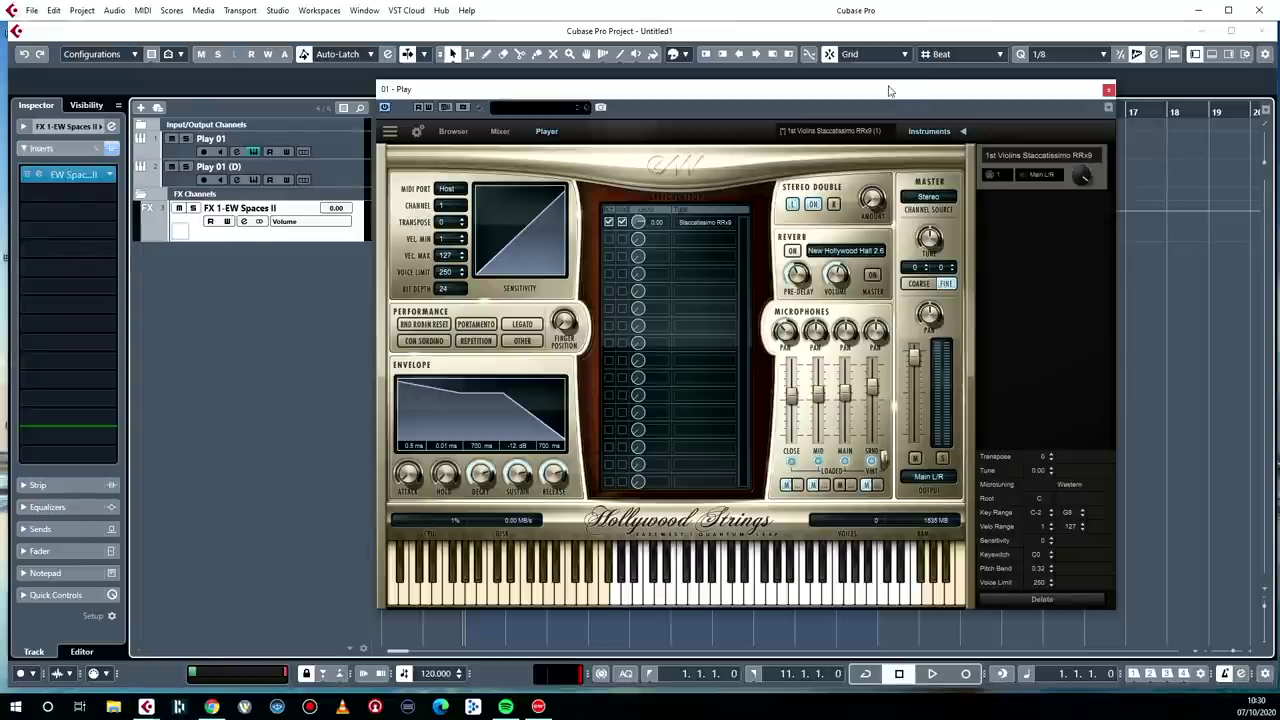
Step: Show the mixer in the project window and enable the FX 1-EW Spaces II sends on Play 01 and Play 01 (D)
{"action": "key", "text": "Escape"}
{"action": "left_click", "coordinate": [1196, 55]}
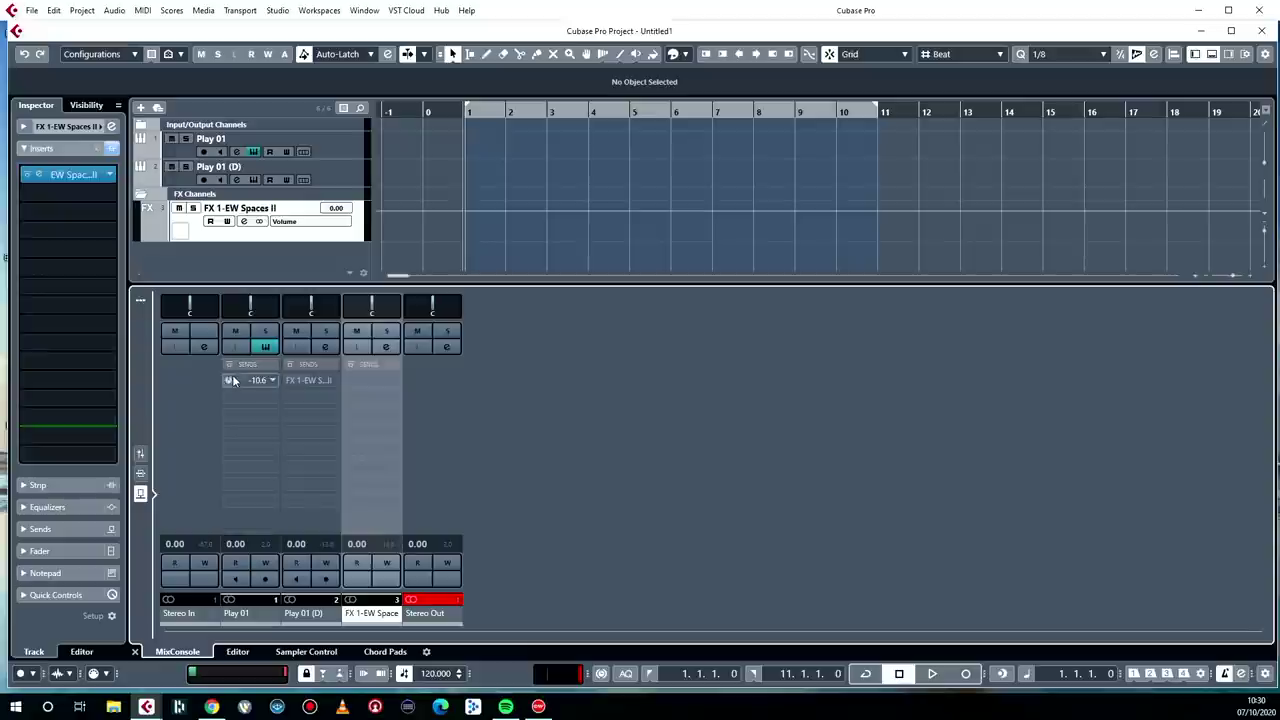
{"action": "left_click", "coordinate": [229, 380]}
{"action": "left_click", "coordinate": [289, 381]}
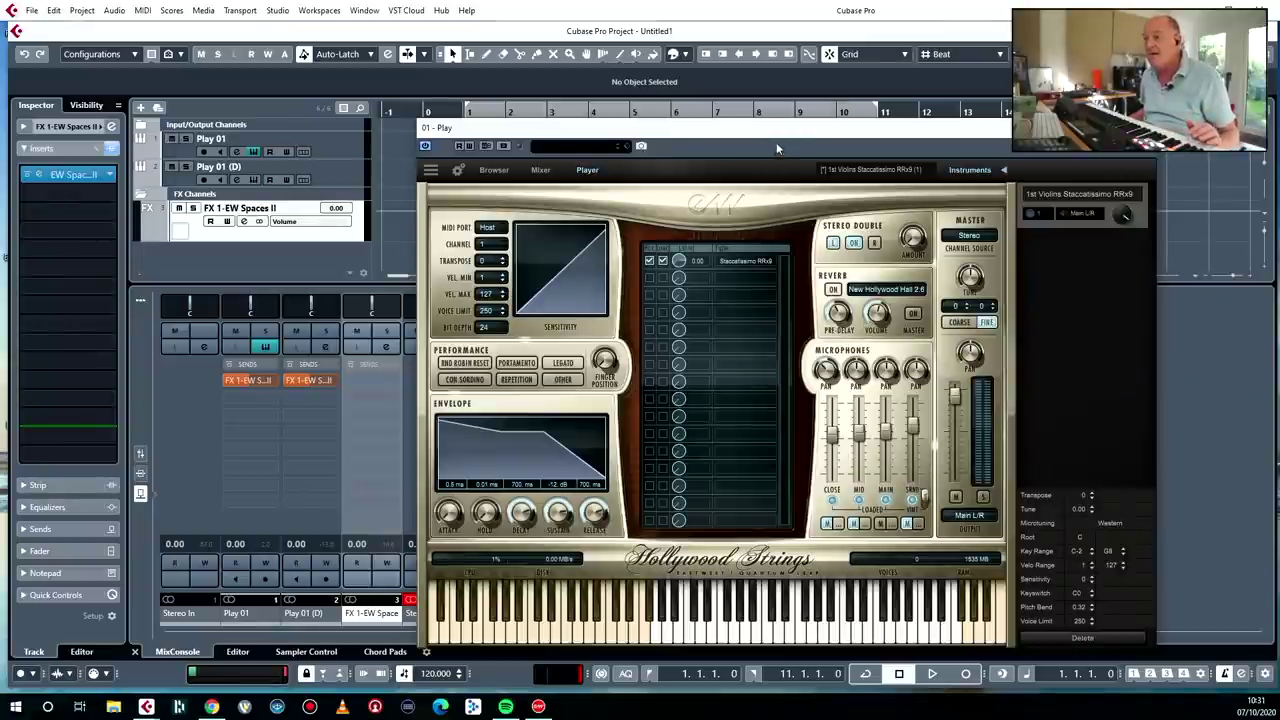
Step: Add 1st Violins Pizz 3 RRx4 from the _Quick Start HS folder of EW Hollywood Strings Diamond, keeping the loaded staccatissimo violins
{"action": "left_click_drag", "start_coordinate": [777, 130], "coordinate": [770, 94]}
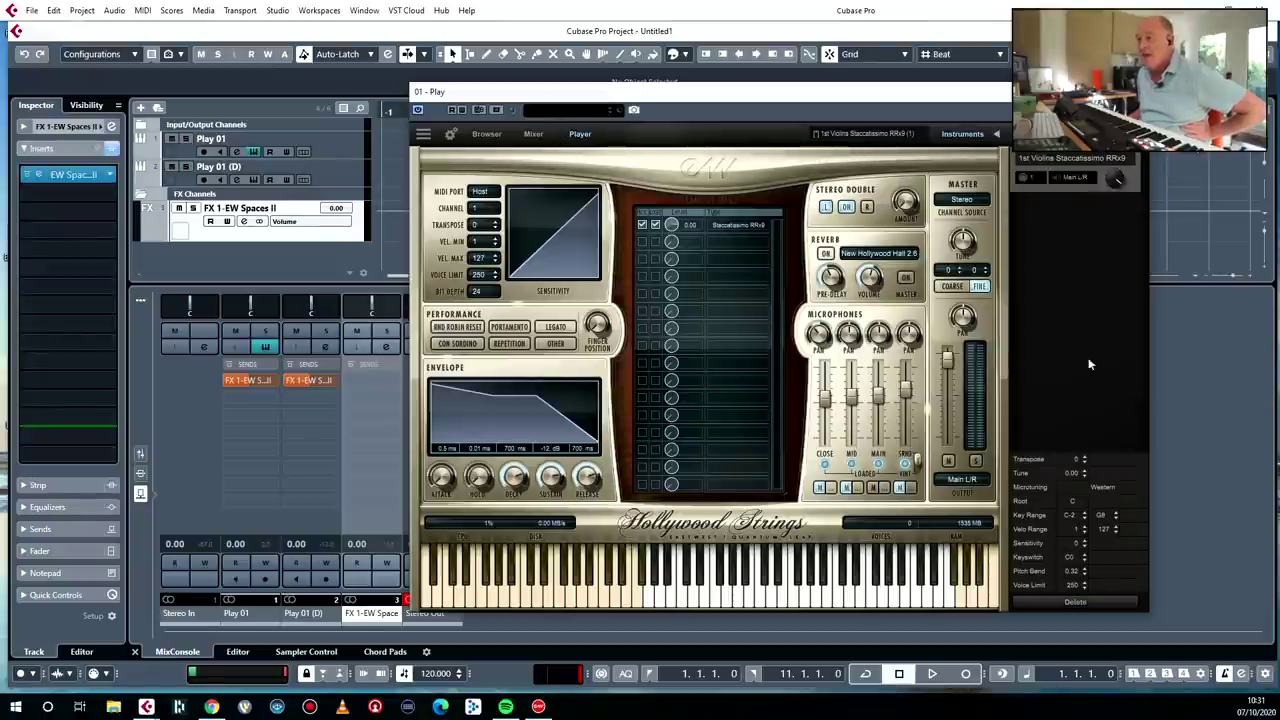
{"action": "left_click", "coordinate": [486, 134]}
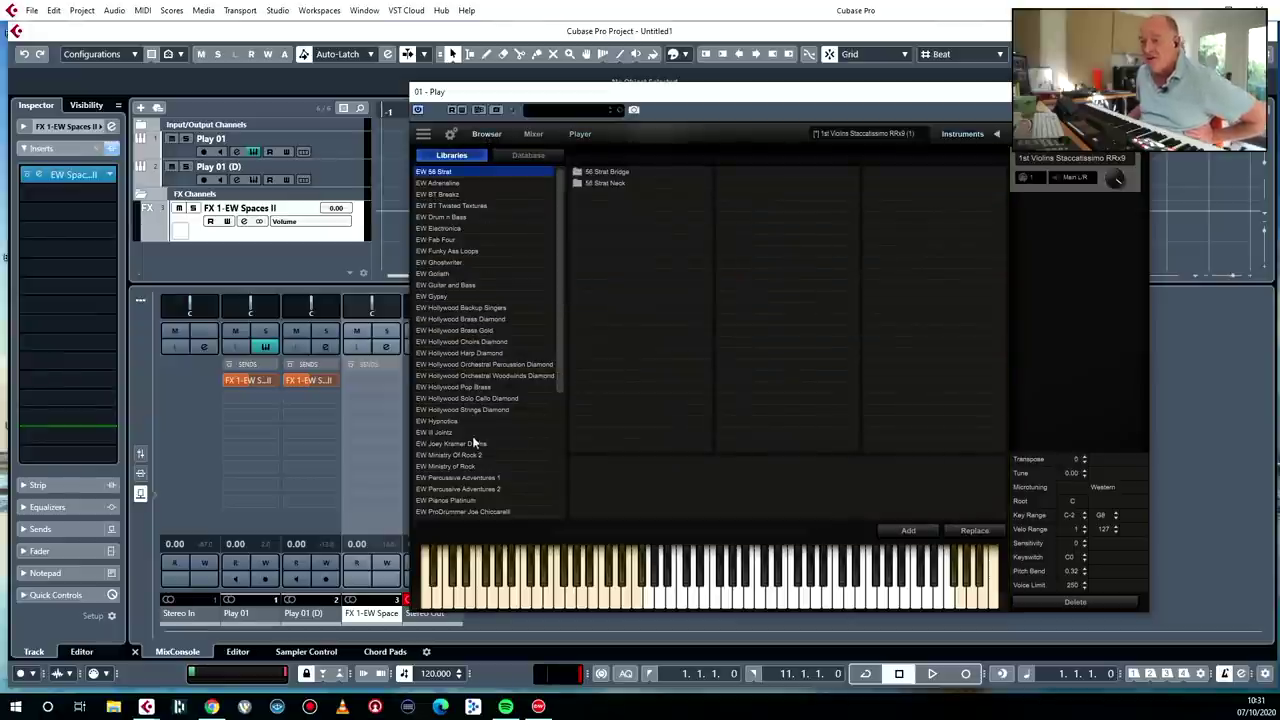
{"action": "left_click", "coordinate": [462, 410]}
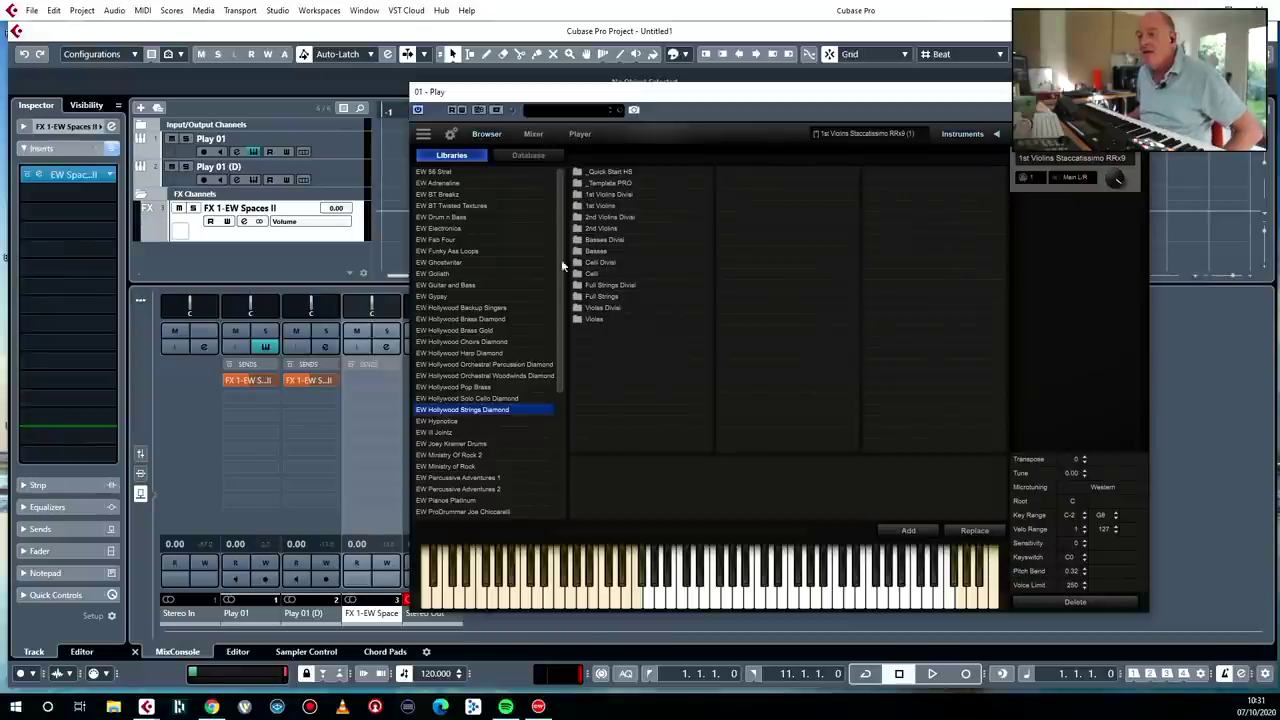
{"action": "left_click", "coordinate": [604, 172]}
{"action": "double_click", "coordinate": [757, 184]}
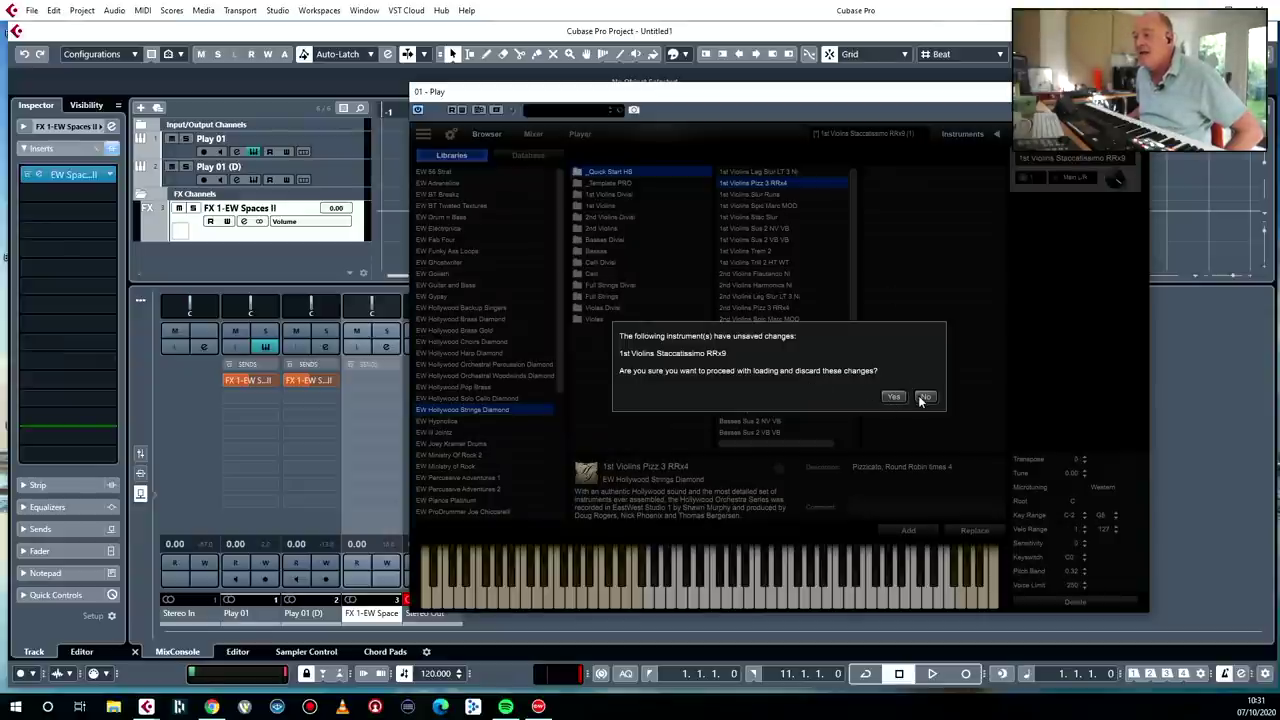
{"action": "left_click", "coordinate": [924, 397]}
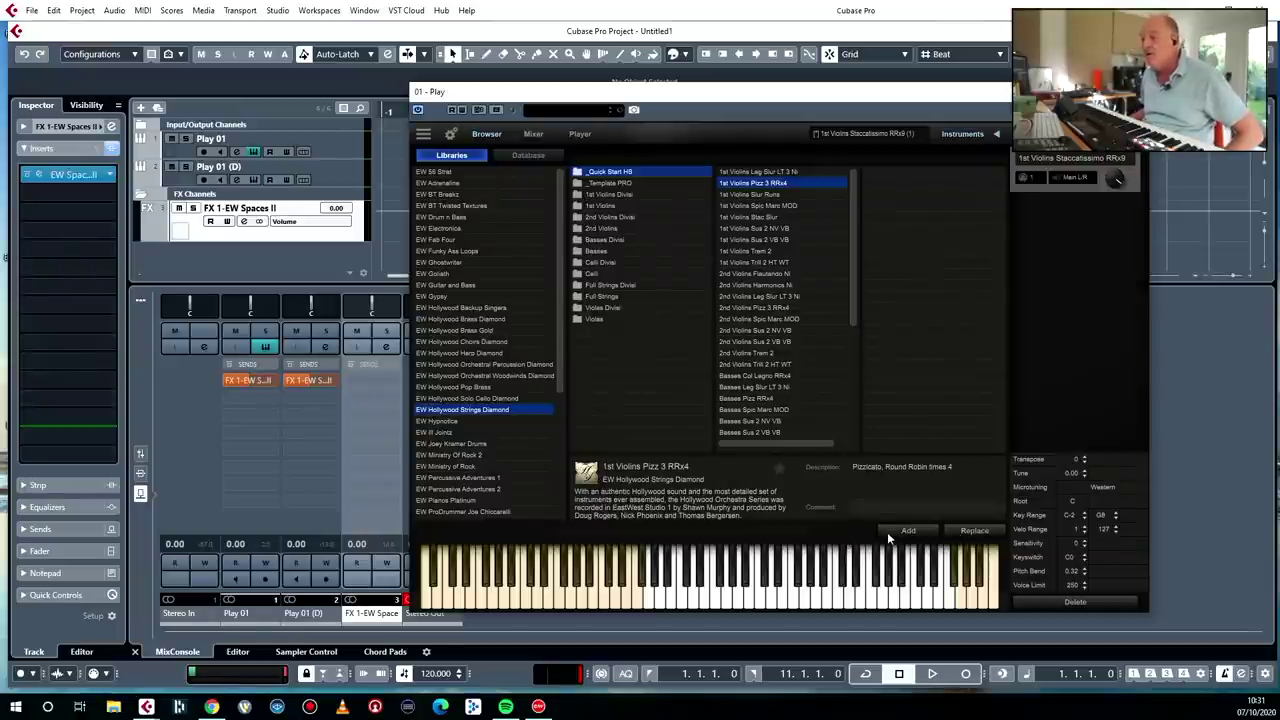
{"action": "left_click", "coordinate": [905, 530]}
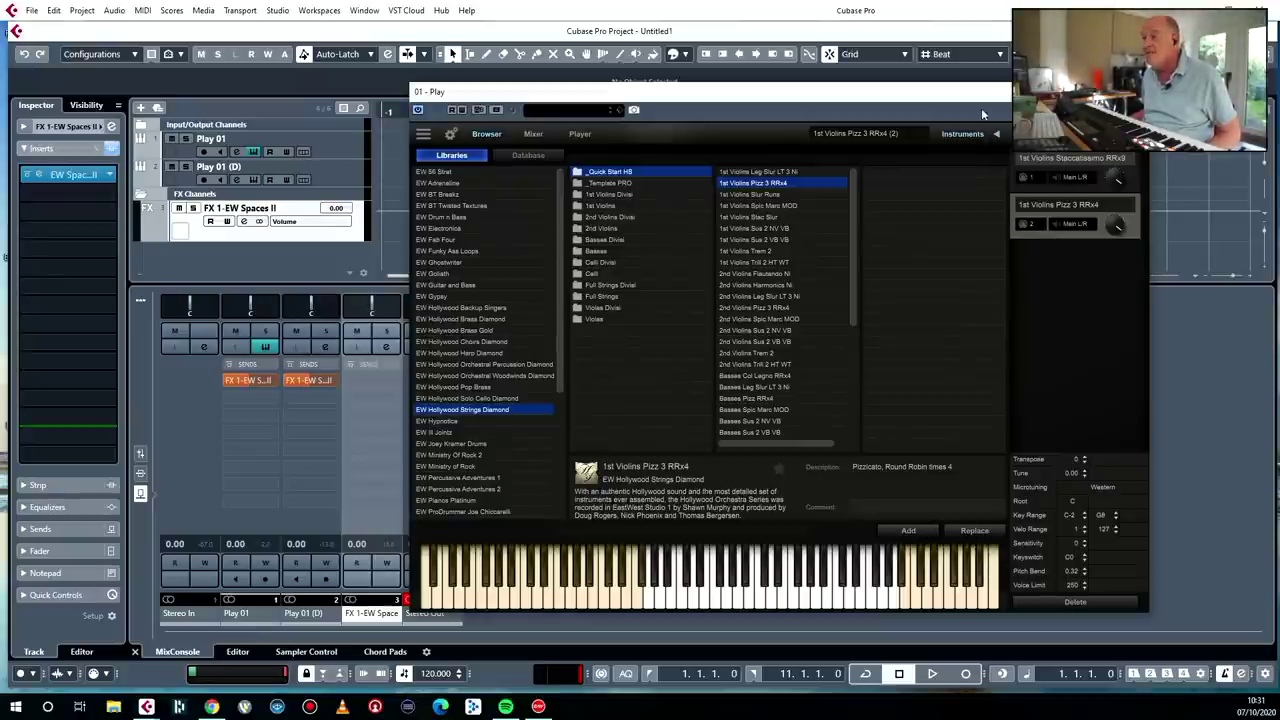
Step: Examine the Other options in the Play settings, including the MIDI channel assignment for added instruments
{"action": "left_click_drag", "start_coordinate": [984, 92], "coordinate": [802, 94]}
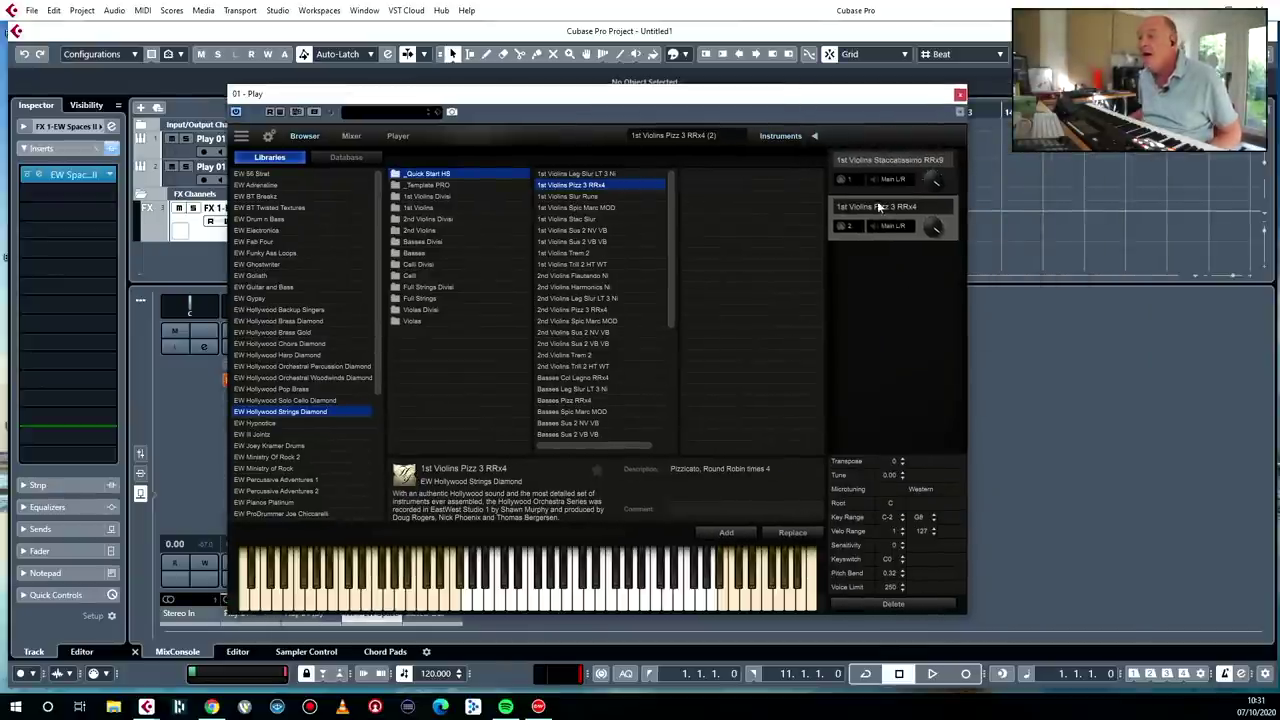
{"action": "left_click", "coordinate": [268, 137]}
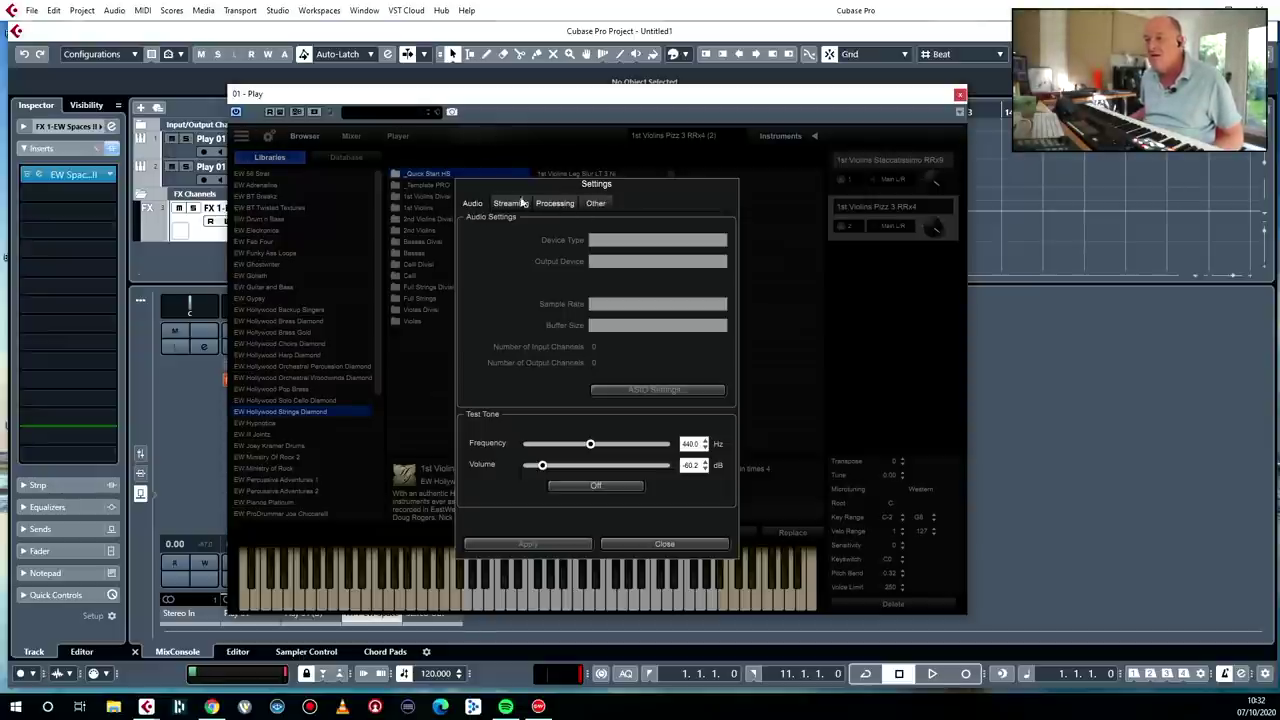
{"action": "left_click", "coordinate": [595, 203]}
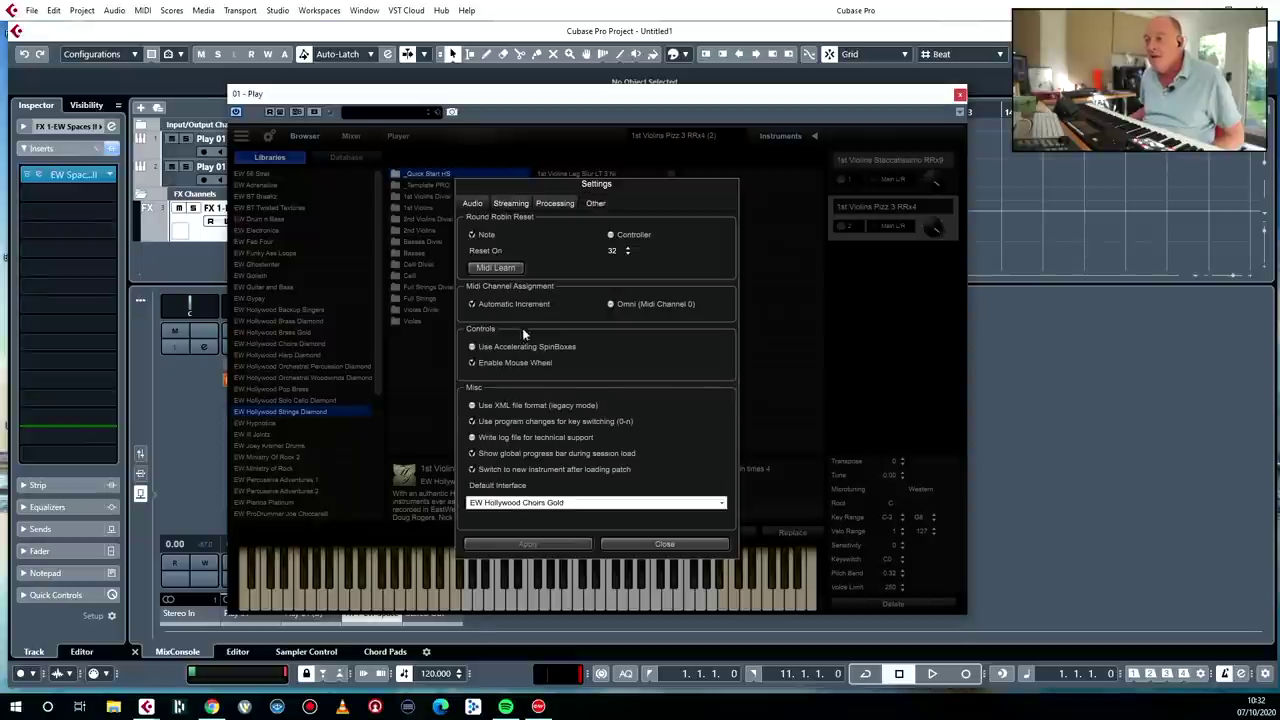
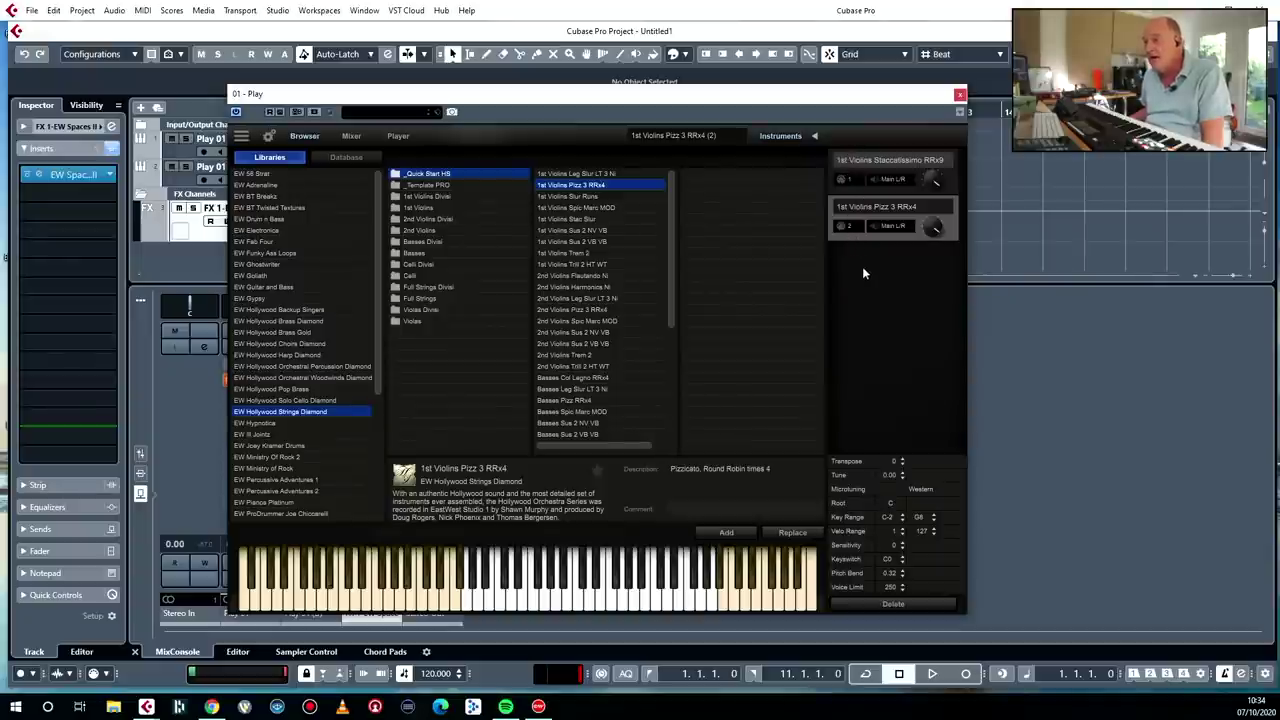
Step: Replace the pizzicato violins with 1st Violins Stac Slur and add 1st Violins Trem 2 as another instrument
{"action": "double_click", "coordinate": [593, 216]}
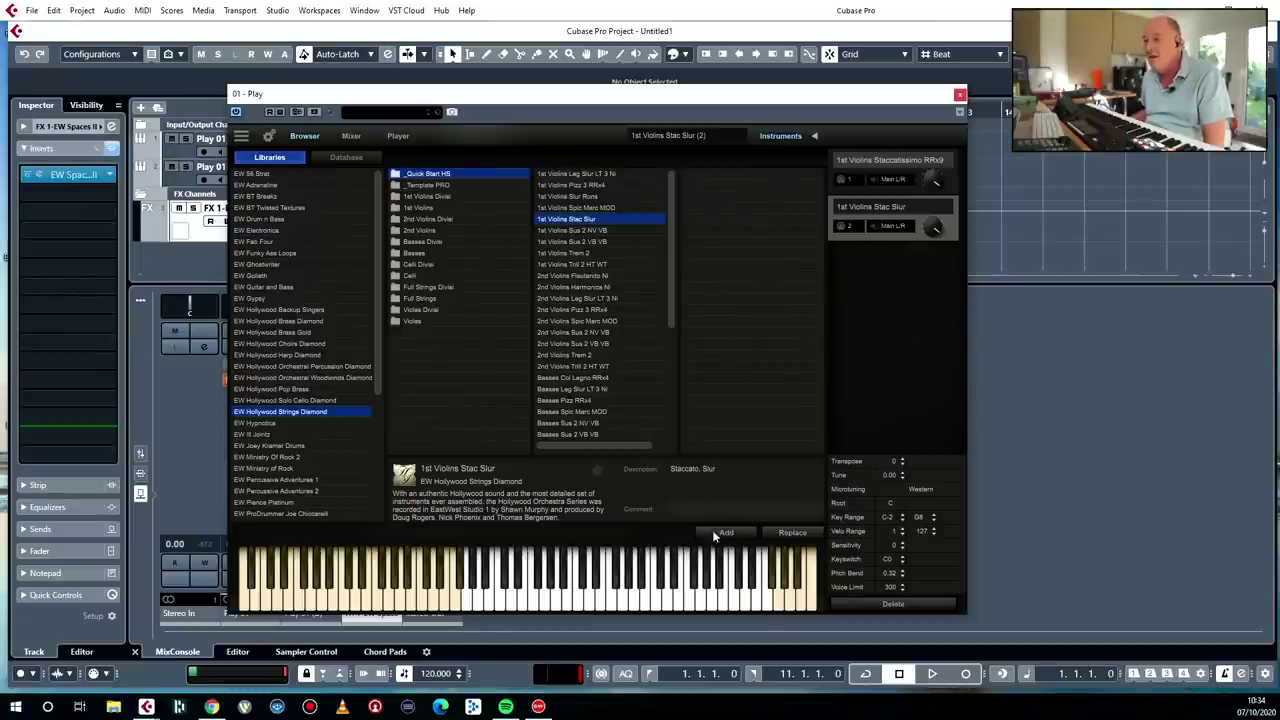
{"action": "left_click", "coordinate": [594, 252]}
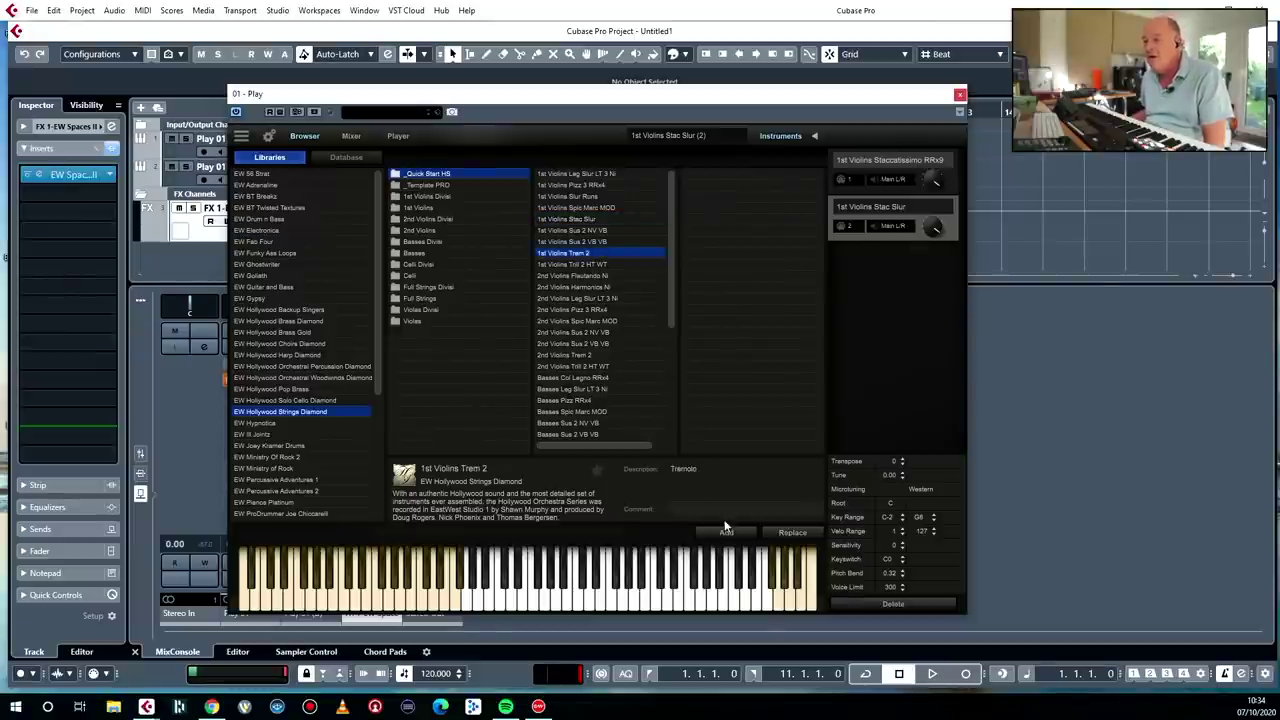
{"action": "left_click", "coordinate": [726, 533]}
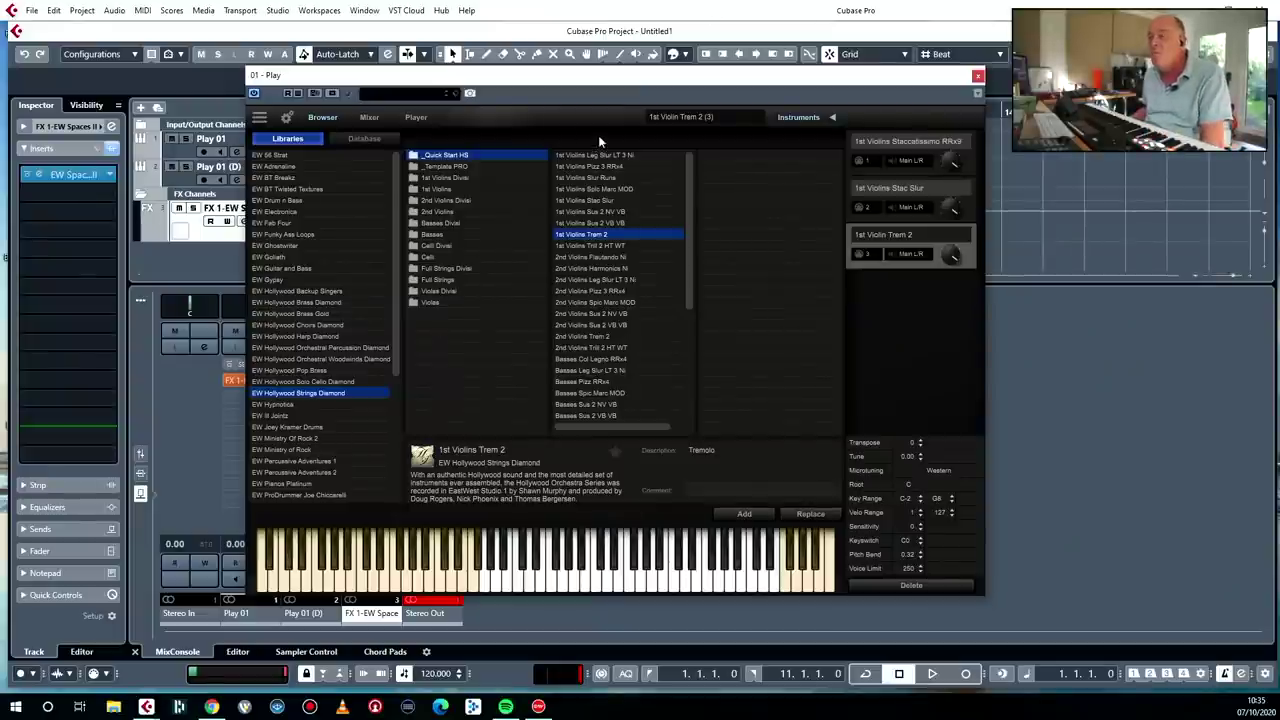
Step: Delete all loaded violin instruments and add 2FH KS Sus_Short C0-G0 from the 2 French Horns keyswitch folder of EW Hollywood Brass Diamond
{"action": "left_click_drag", "start_coordinate": [690, 232], "coordinate": [678, 122]}
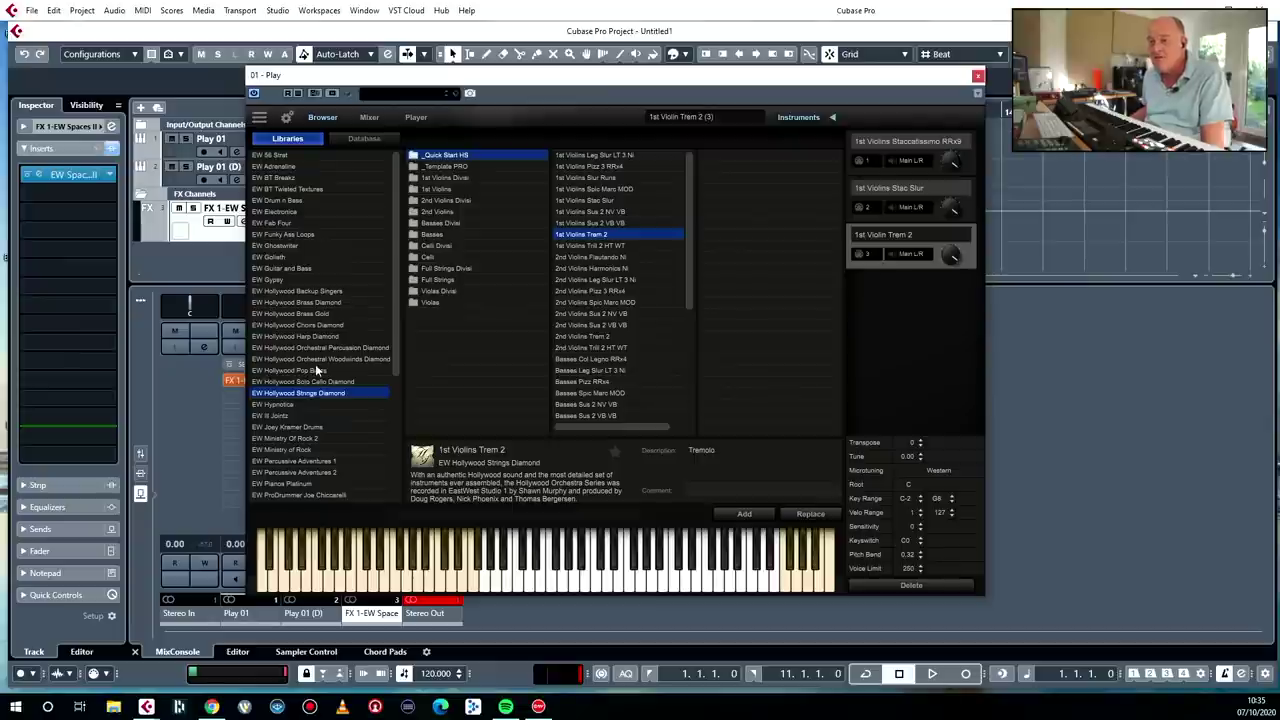
{"action": "left_click", "coordinate": [324, 314]}
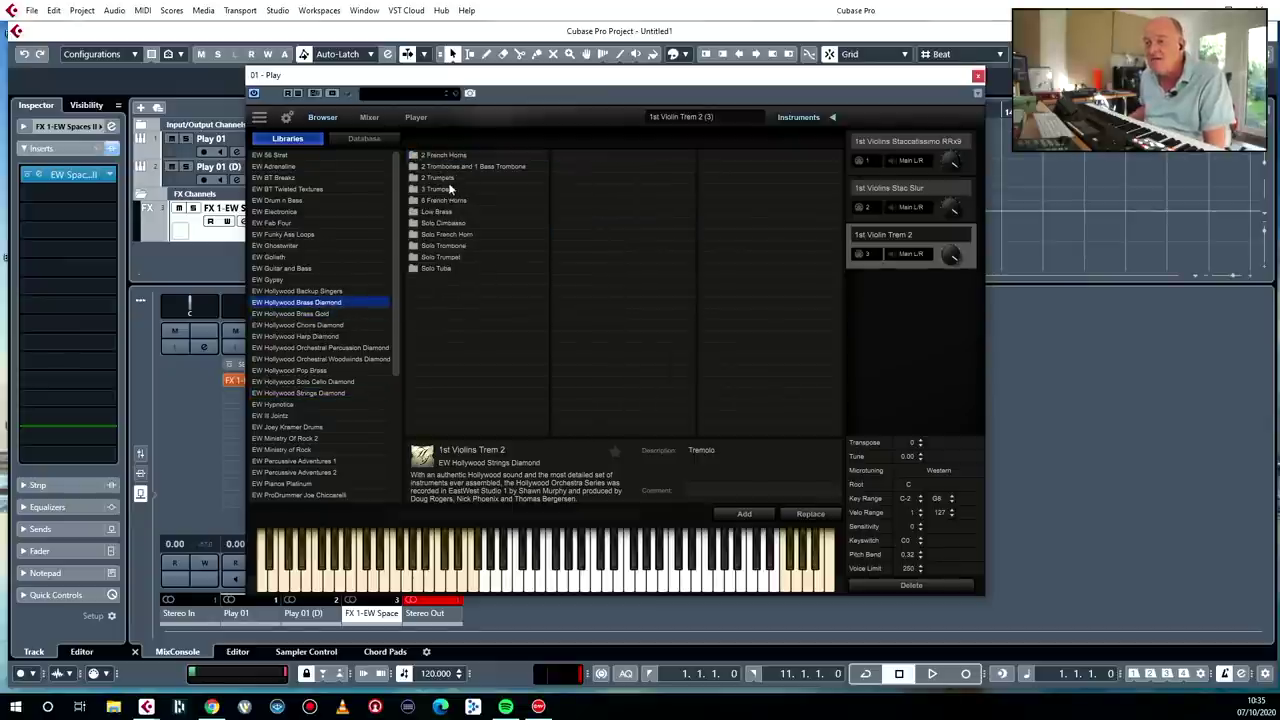
{"action": "left_click", "coordinate": [445, 156]}
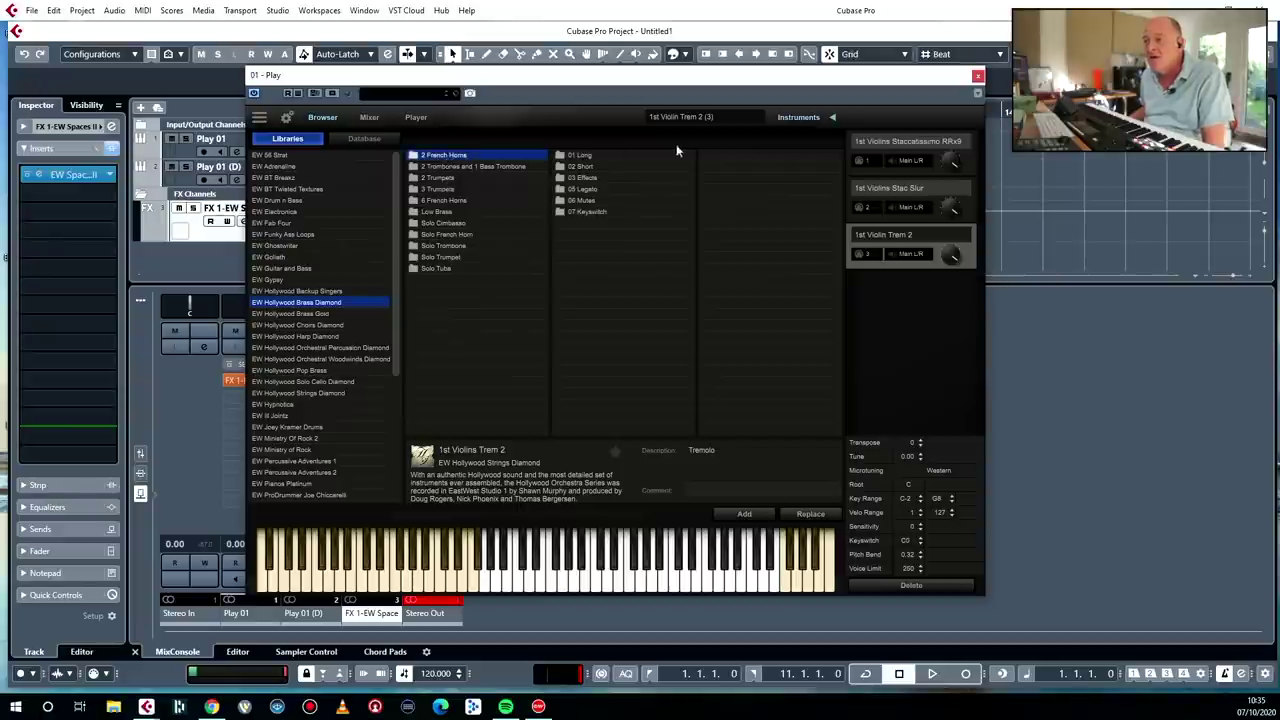
{"action": "left_click", "coordinate": [599, 213]}
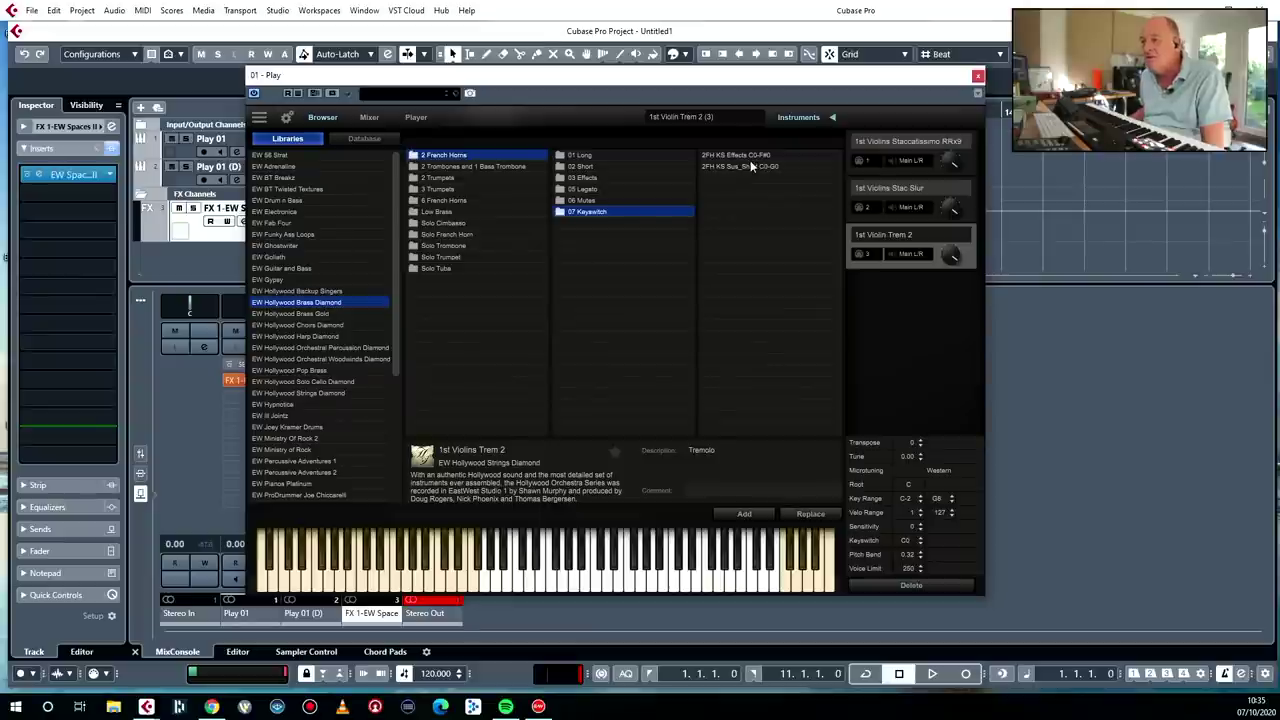
{"action": "left_click", "coordinate": [751, 166]}
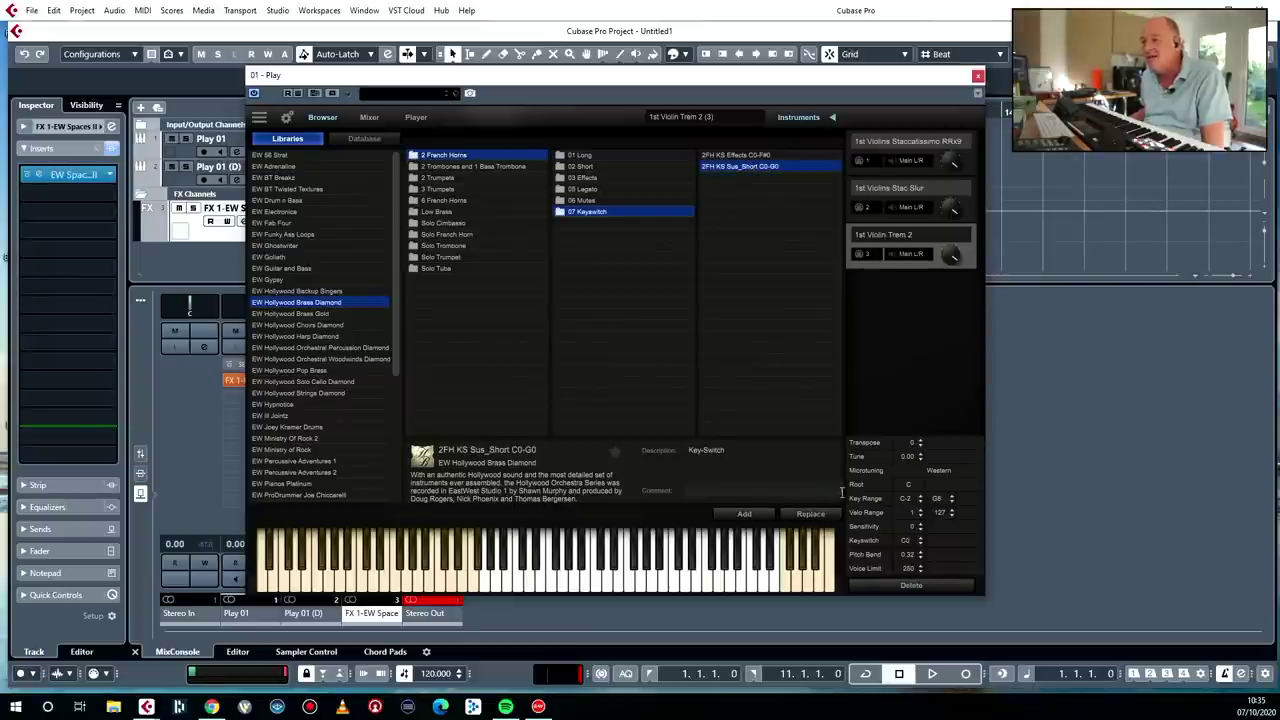
{"action": "left_click", "coordinate": [887, 587]}
{"action": "left_click", "coordinate": [887, 587]}
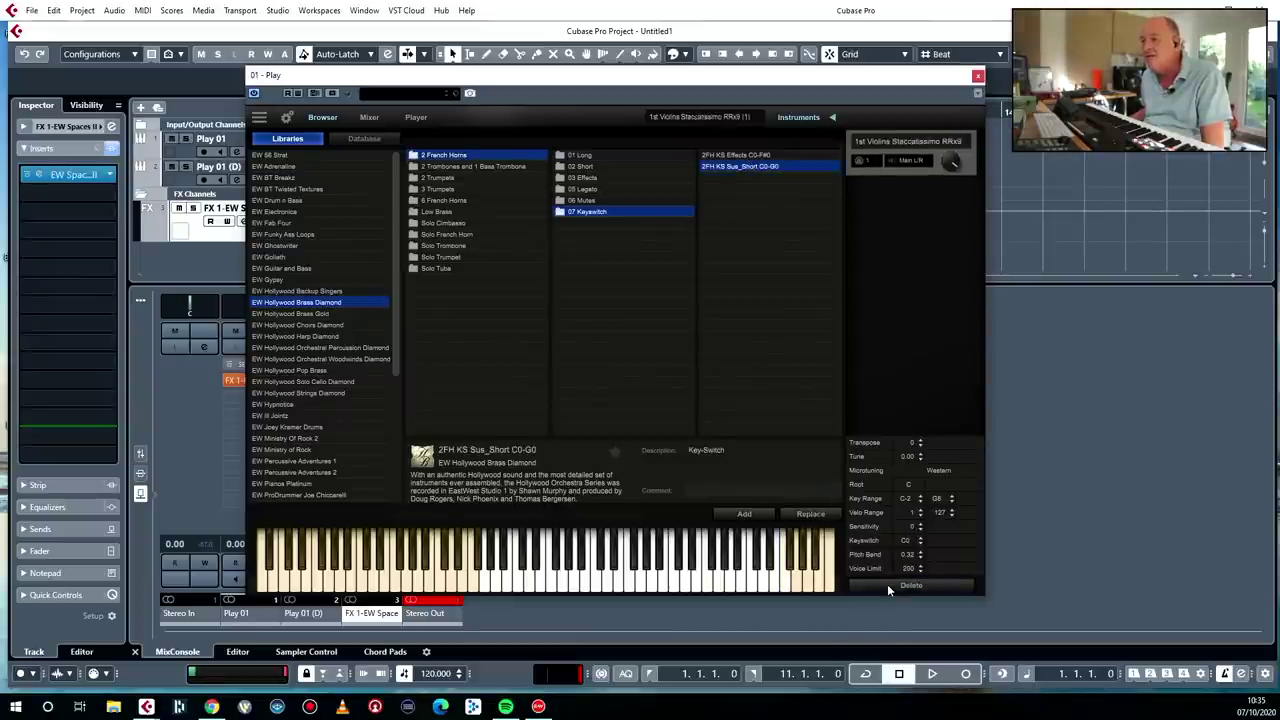
{"action": "left_click", "coordinate": [887, 587]}
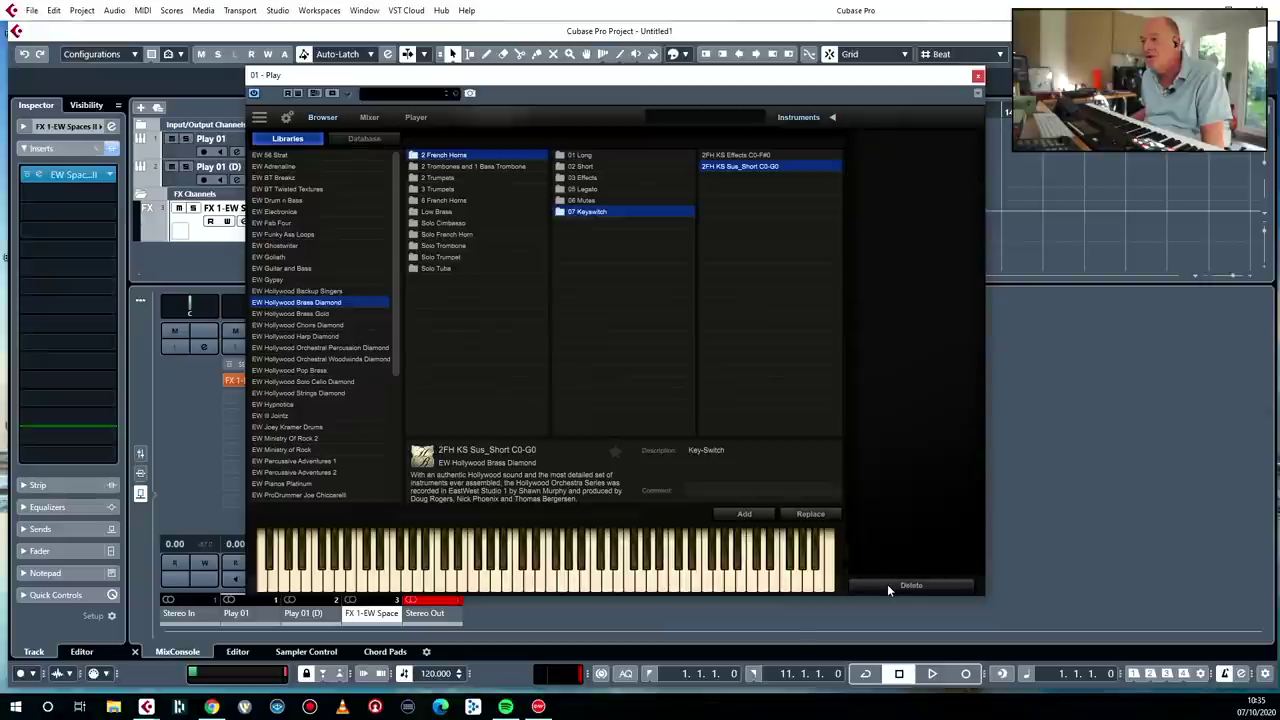
{"action": "left_click", "coordinate": [766, 513]}
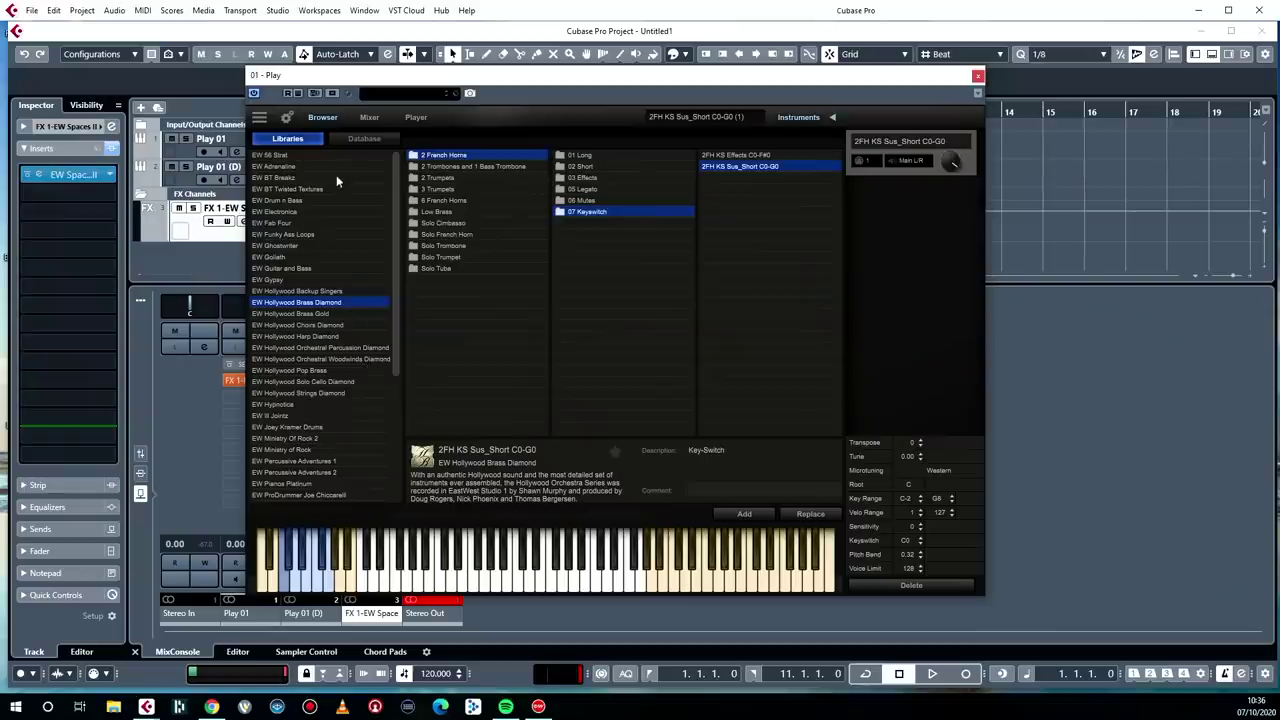
Step: Browse the contents of the EW 56 Strat, EW Adrenaline and EW Drum n Bass libraries
{"action": "left_click", "coordinate": [292, 156]}
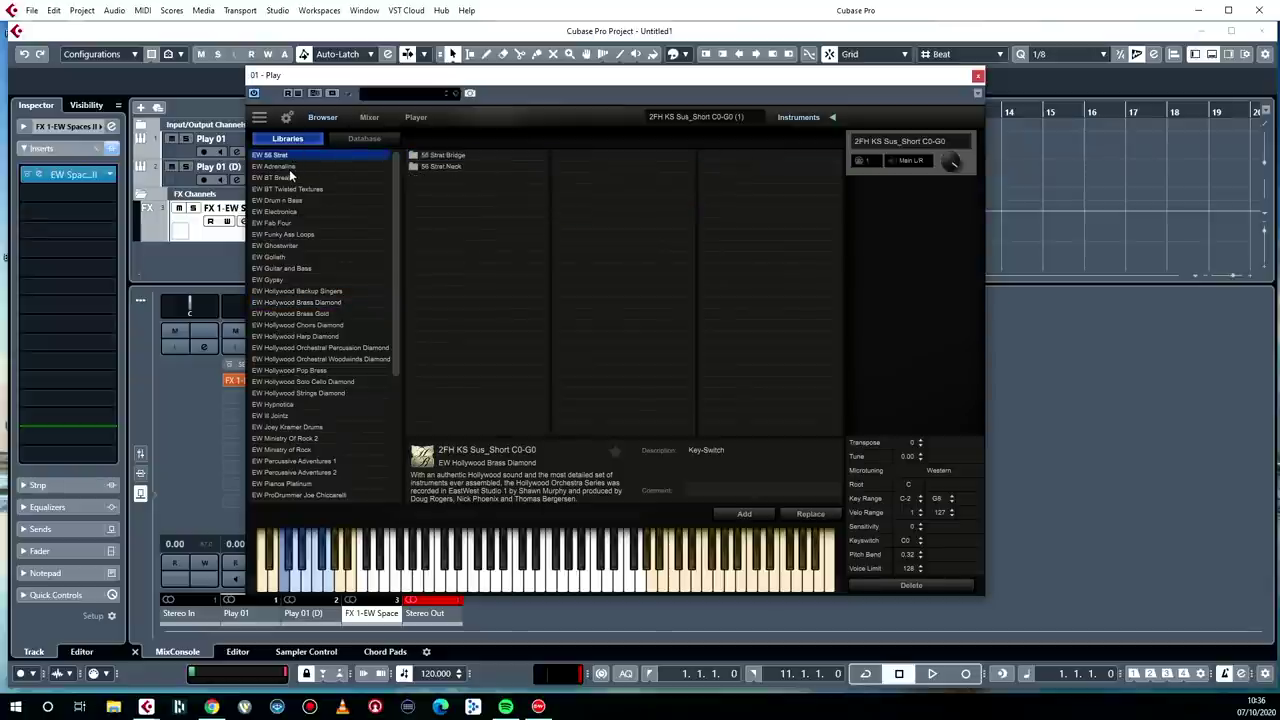
{"action": "left_click", "coordinate": [289, 168]}
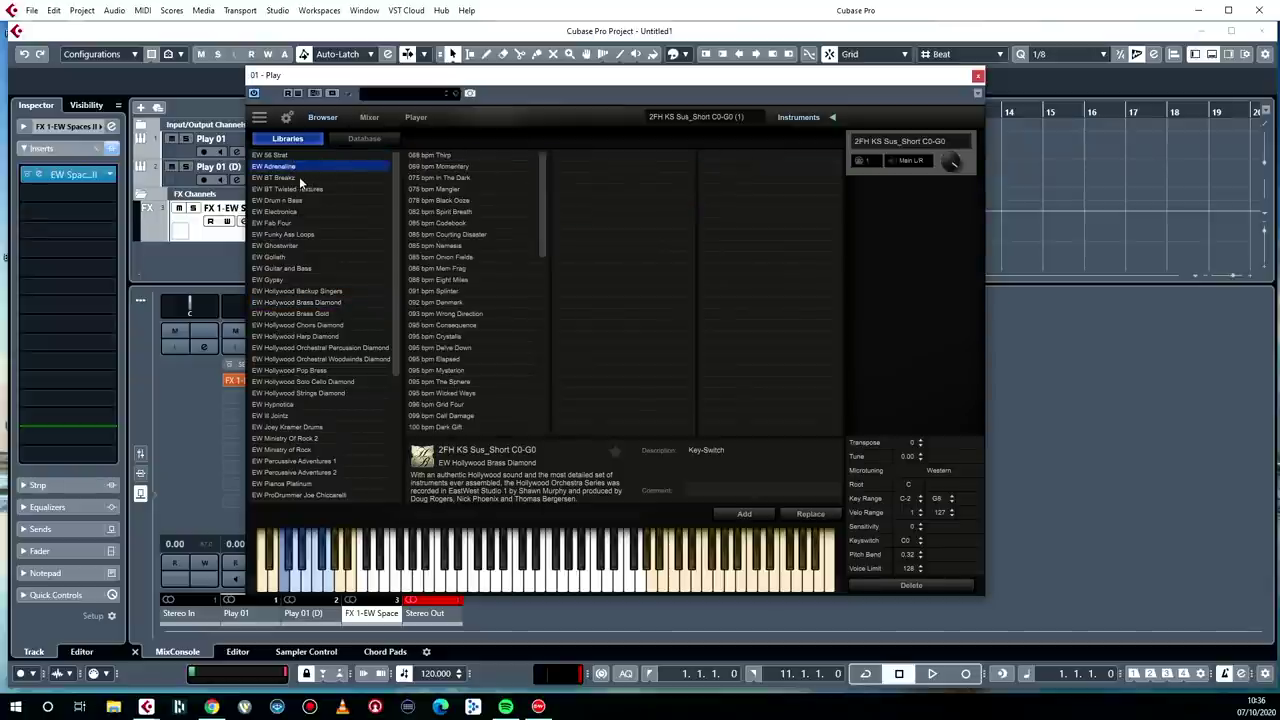
{"action": "left_click", "coordinate": [294, 156]}
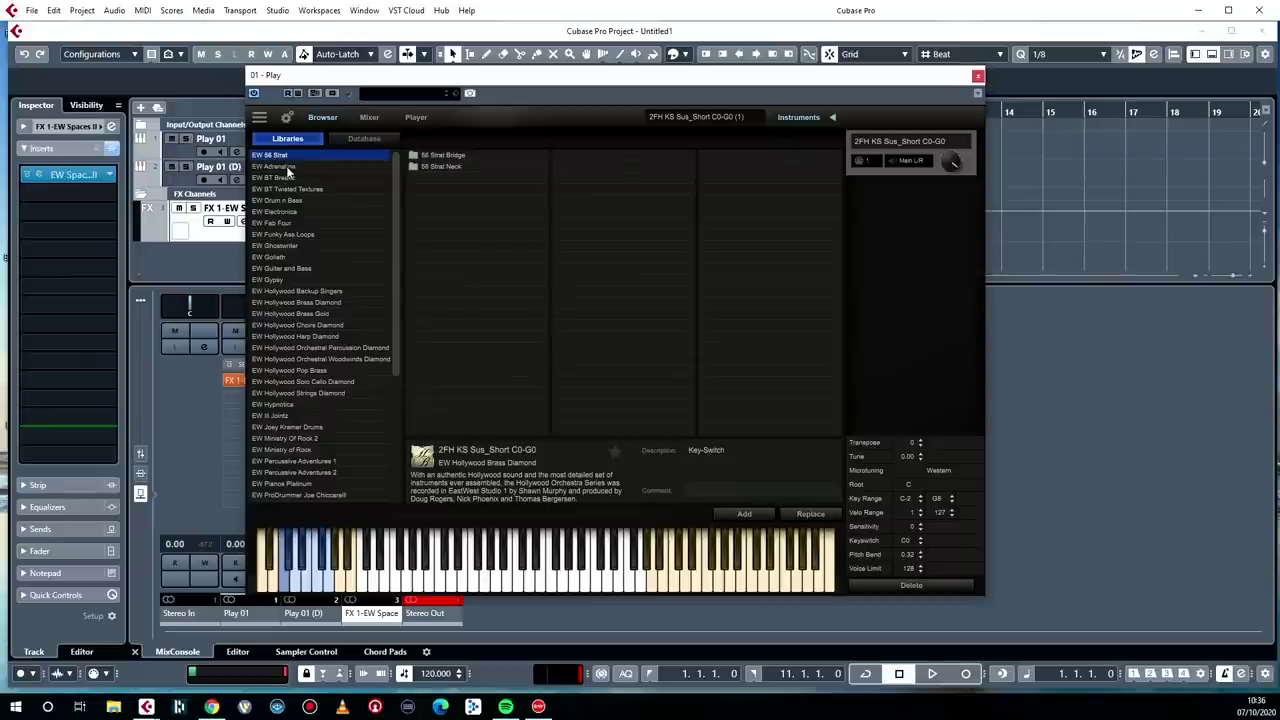
{"action": "left_click", "coordinate": [289, 167]}
{"action": "left_click_drag", "start_coordinate": [540, 213], "coordinate": [530, 116]}
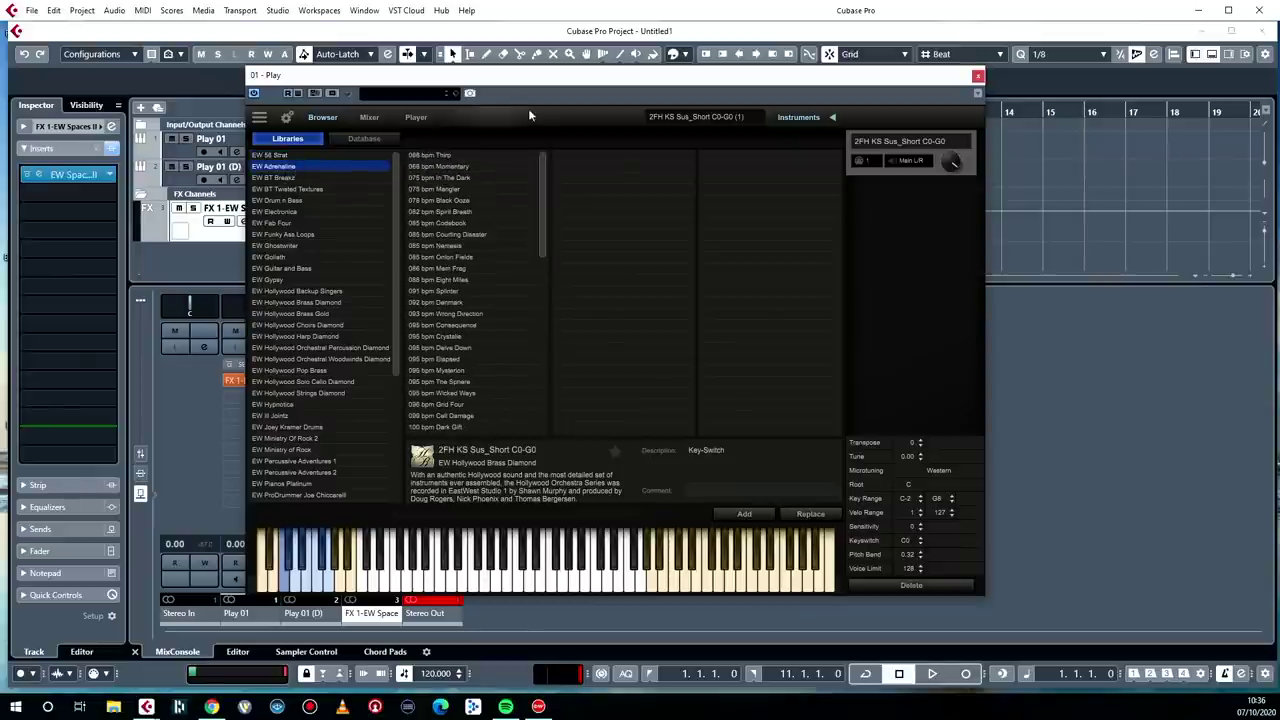
{"action": "left_click", "coordinate": [282, 201]}
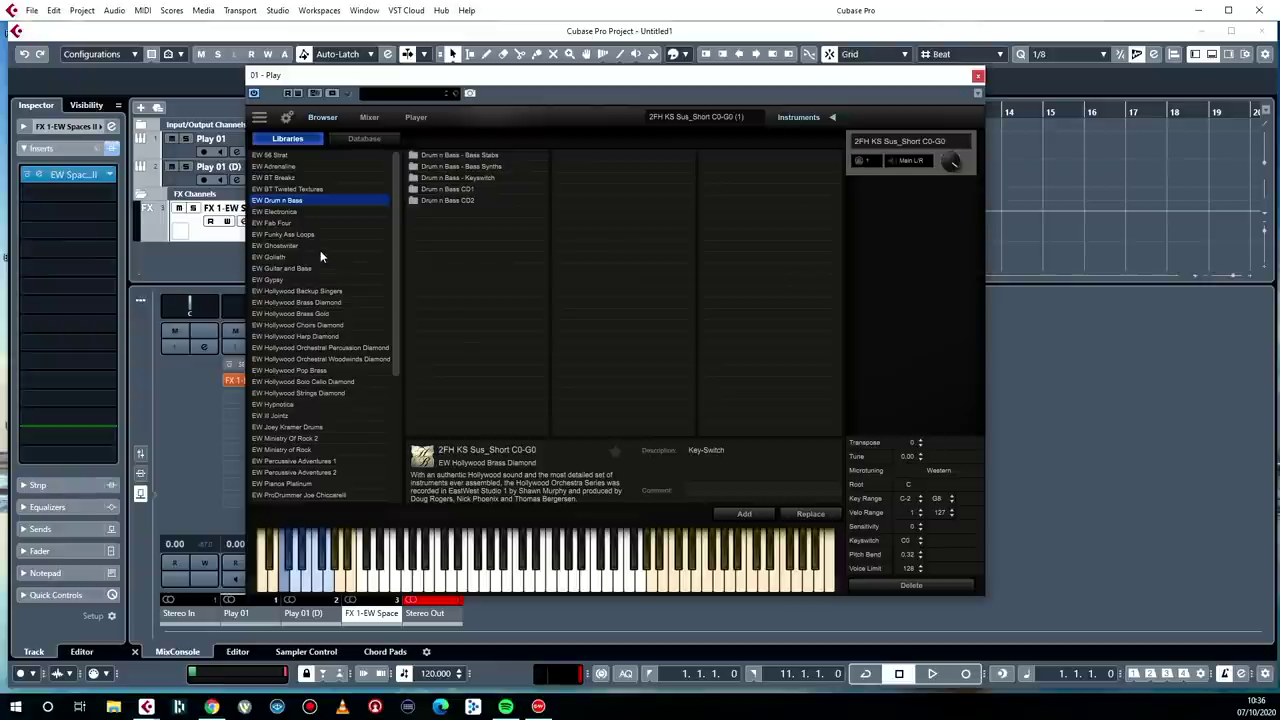
{"action": "scroll", "coordinate": [321, 257], "scroll_direction": "down", "scroll_amount": 1}
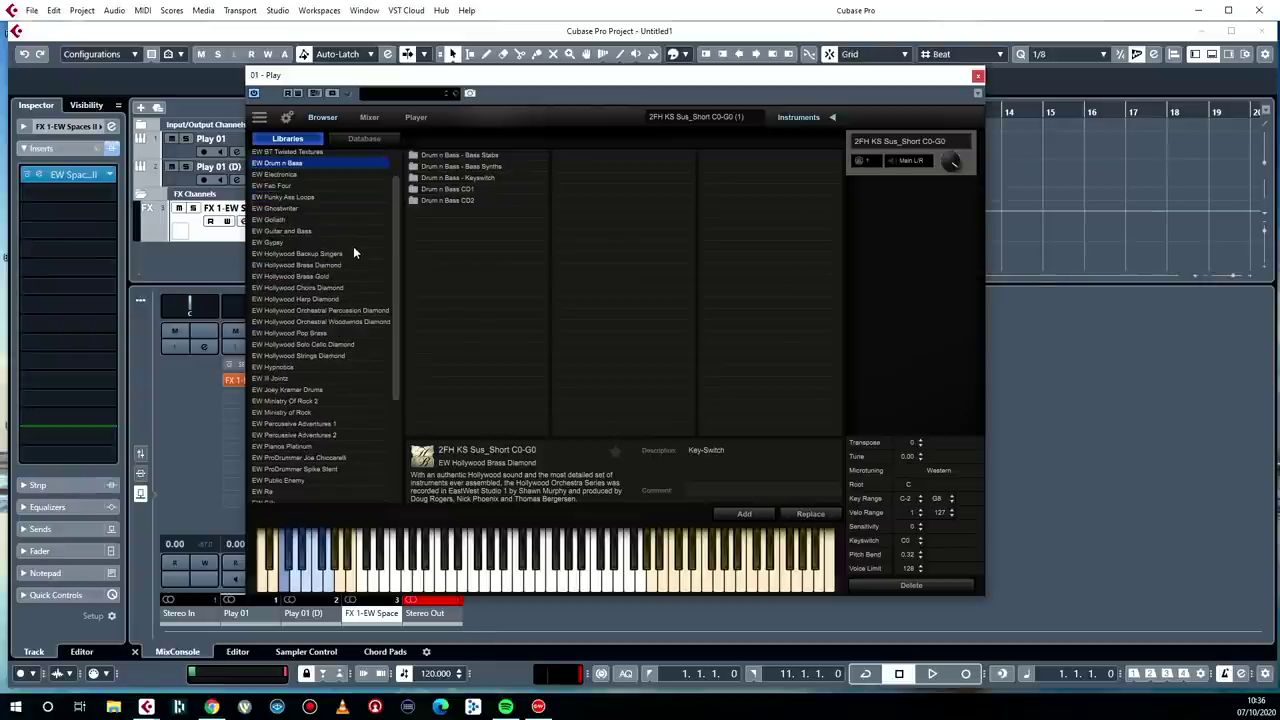
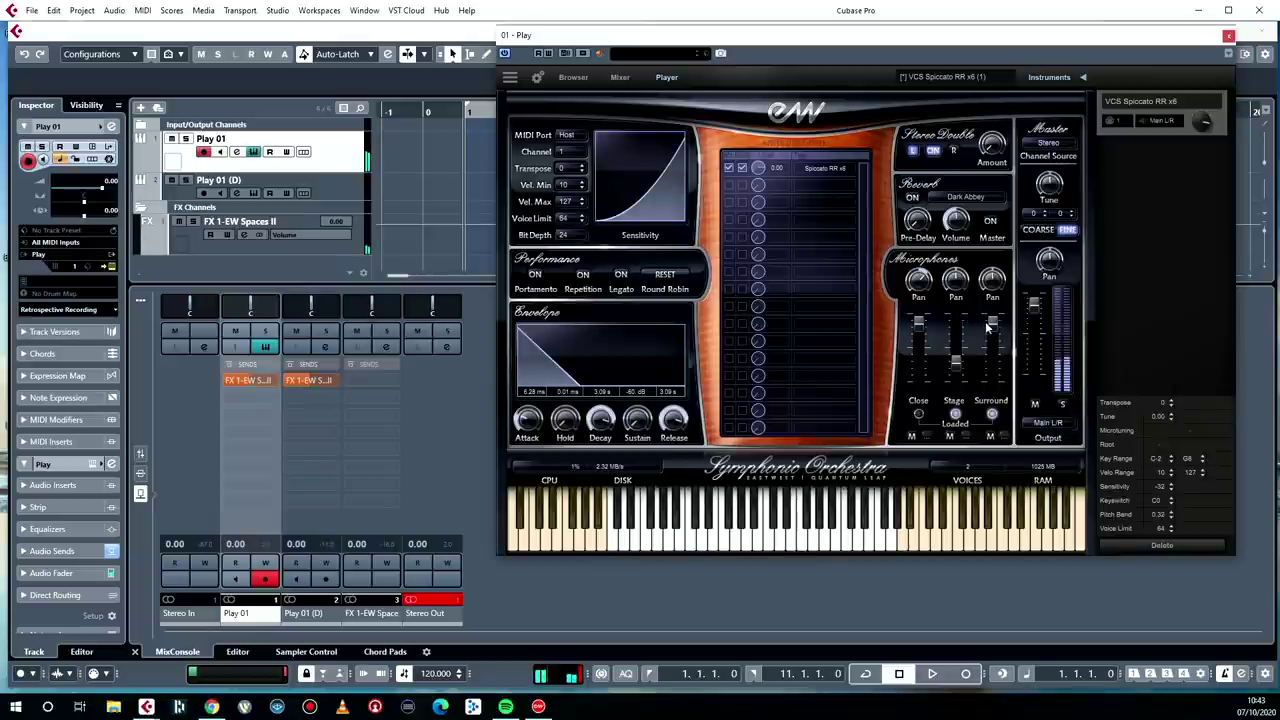
Step: Lower the Surround microphone level and raise the Stage microphone level of the VCS Spiccato RR x6 instrument
{"action": "left_click_drag", "start_coordinate": [990, 326], "coordinate": [991, 367]}
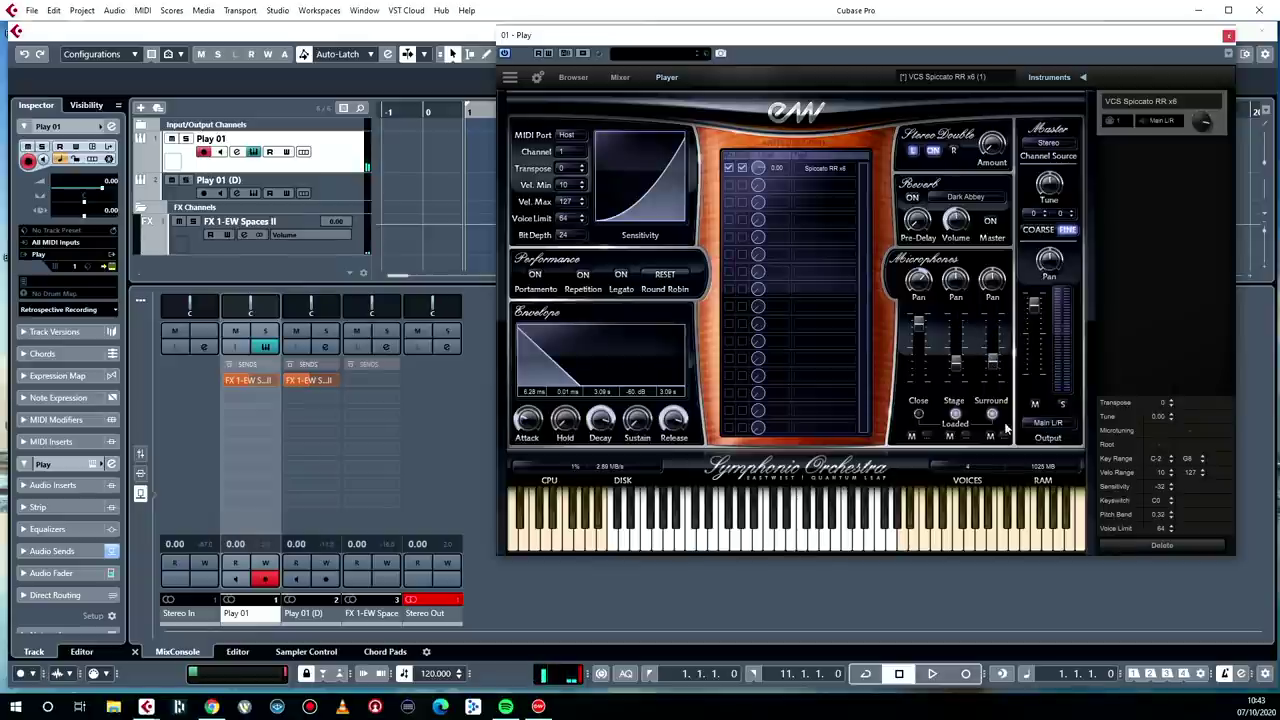
{"action": "left_click_drag", "start_coordinate": [960, 368], "coordinate": [958, 328]}
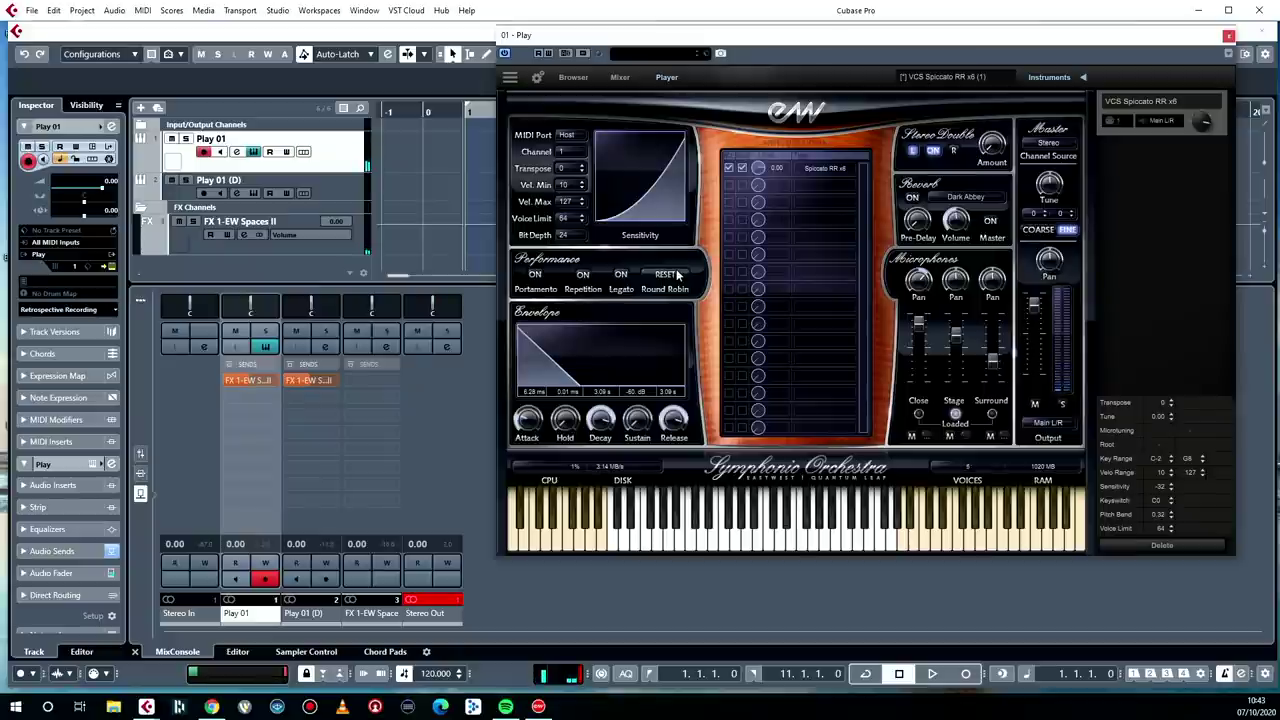
Step: Record a nine-bar spiccato part on the Play 01 track from bar 1 and play it back with the Play window out of the way
{"action": "key", "text": "KP_Multiply"}
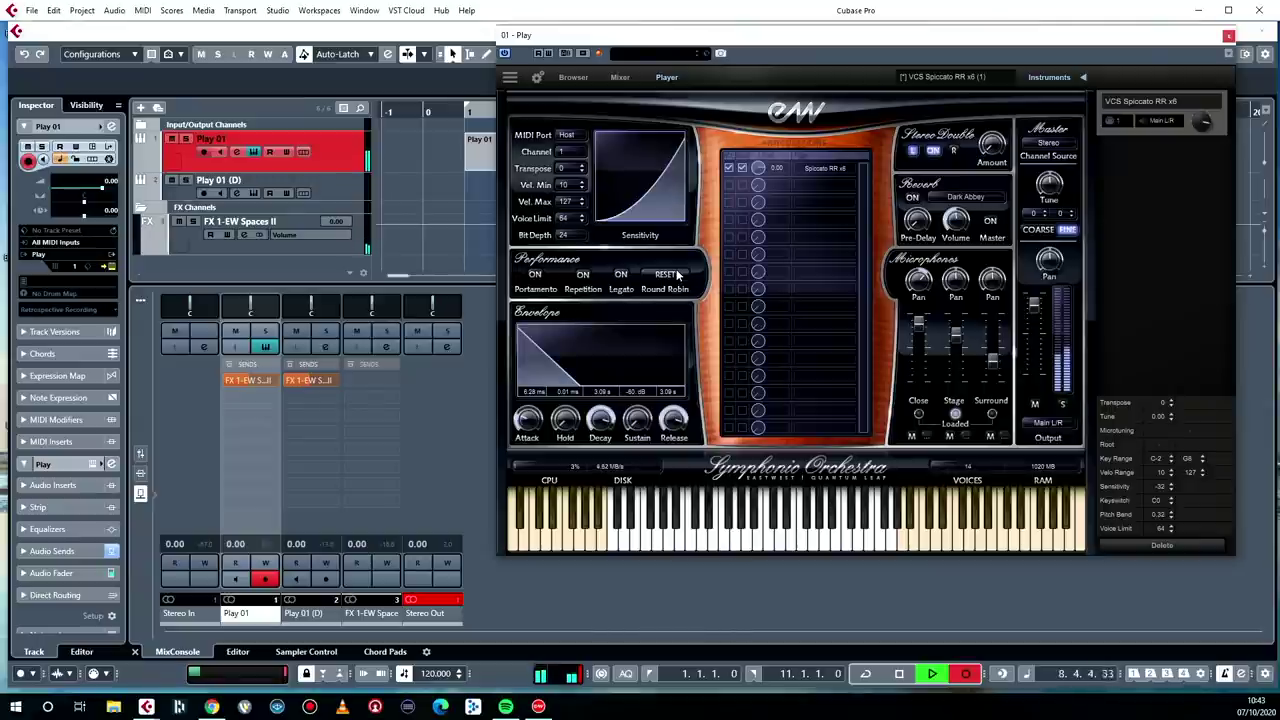
{"action": "key", "text": "space"}
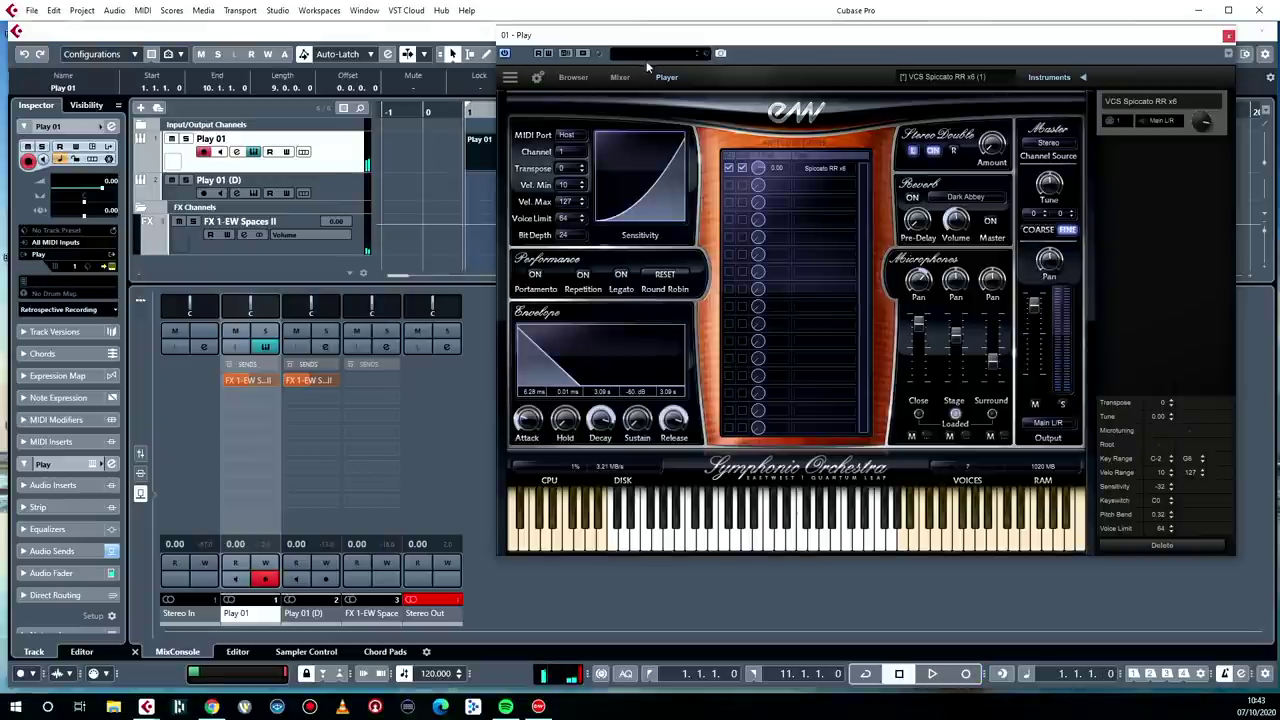
{"action": "left_click", "coordinate": [672, 28]}
{"action": "left_click", "coordinate": [644, 163]}
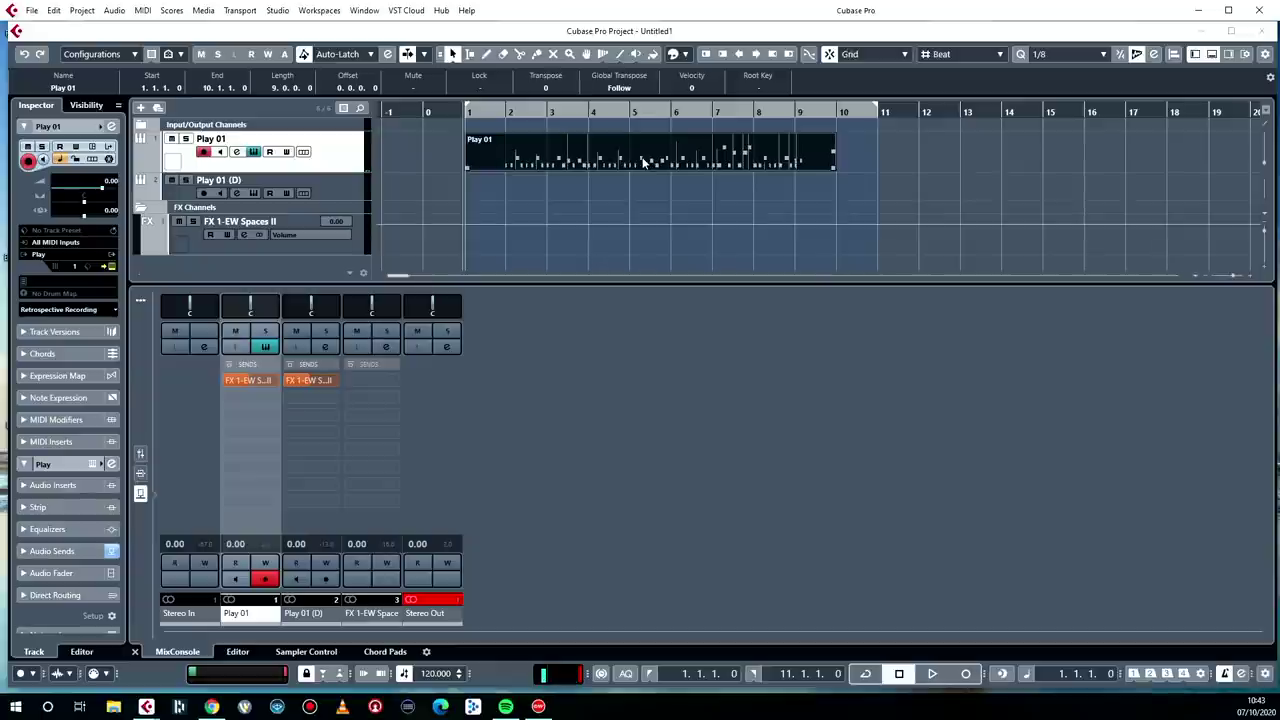
{"action": "left_click", "coordinate": [652, 183]}
{"action": "key", "text": "space"}
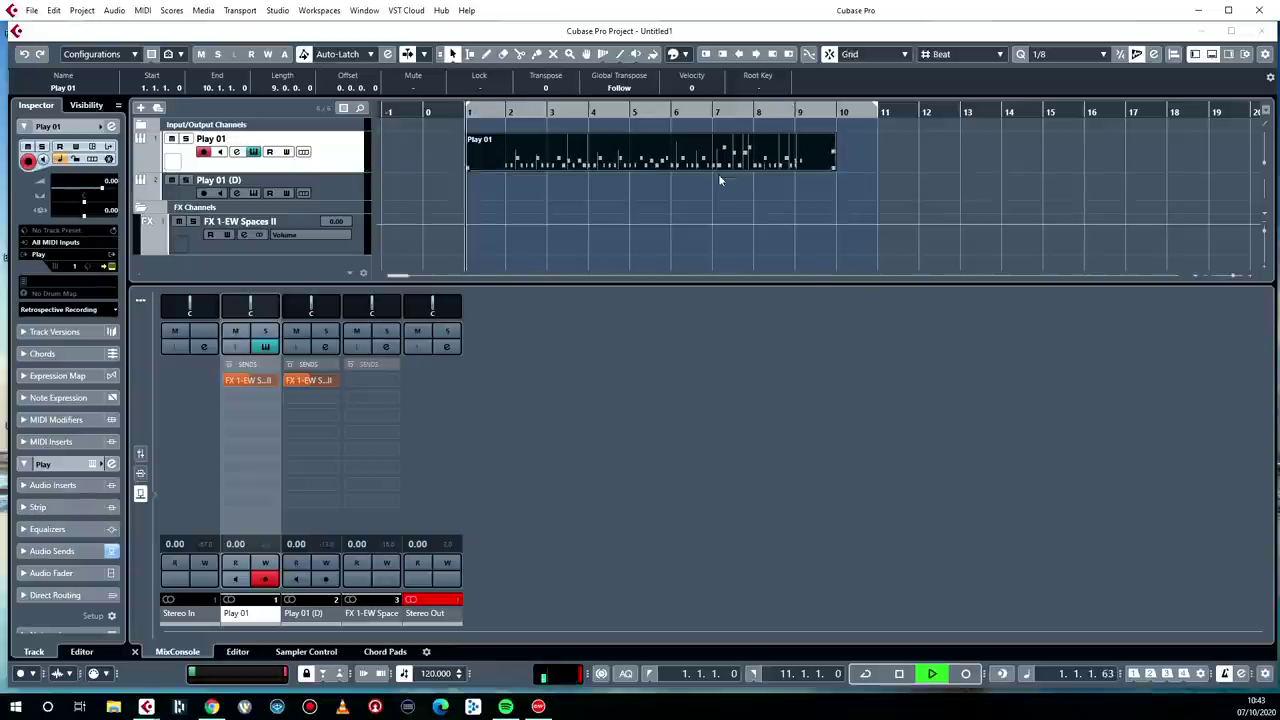
{"action": "key", "text": "space"}
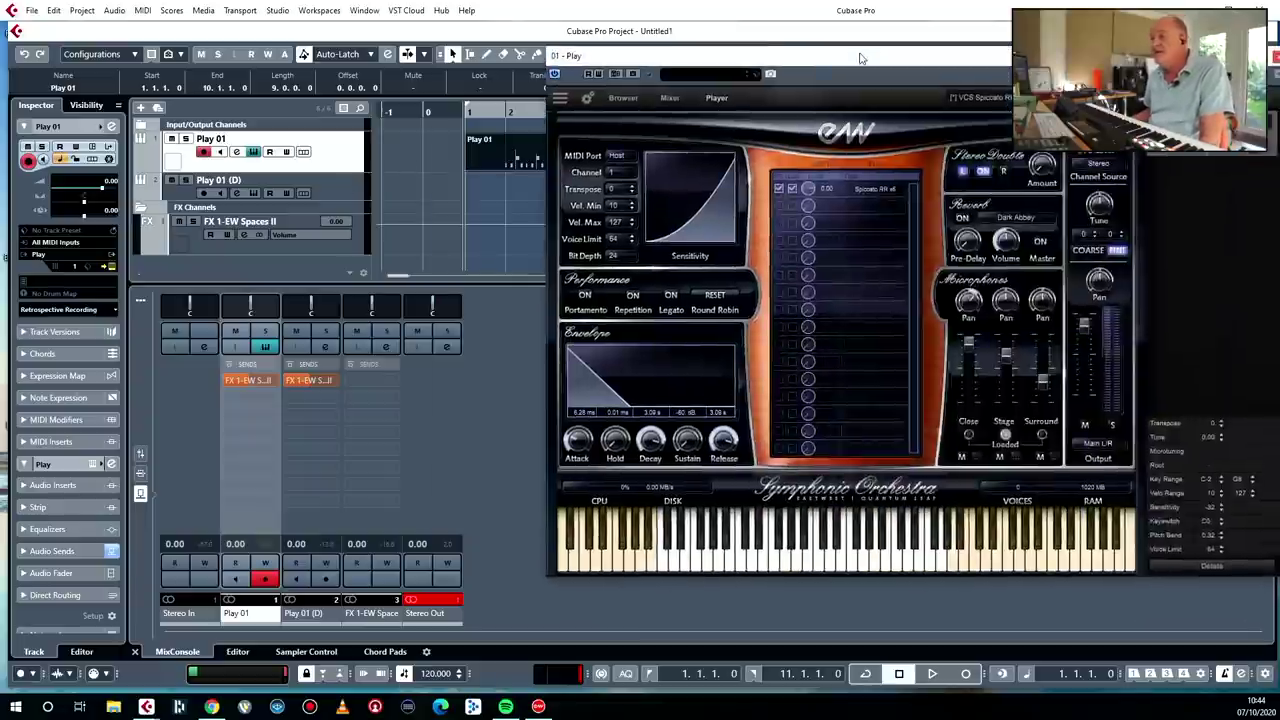
{"action": "left_click_drag", "start_coordinate": [856, 46], "coordinate": [1279, 76]}
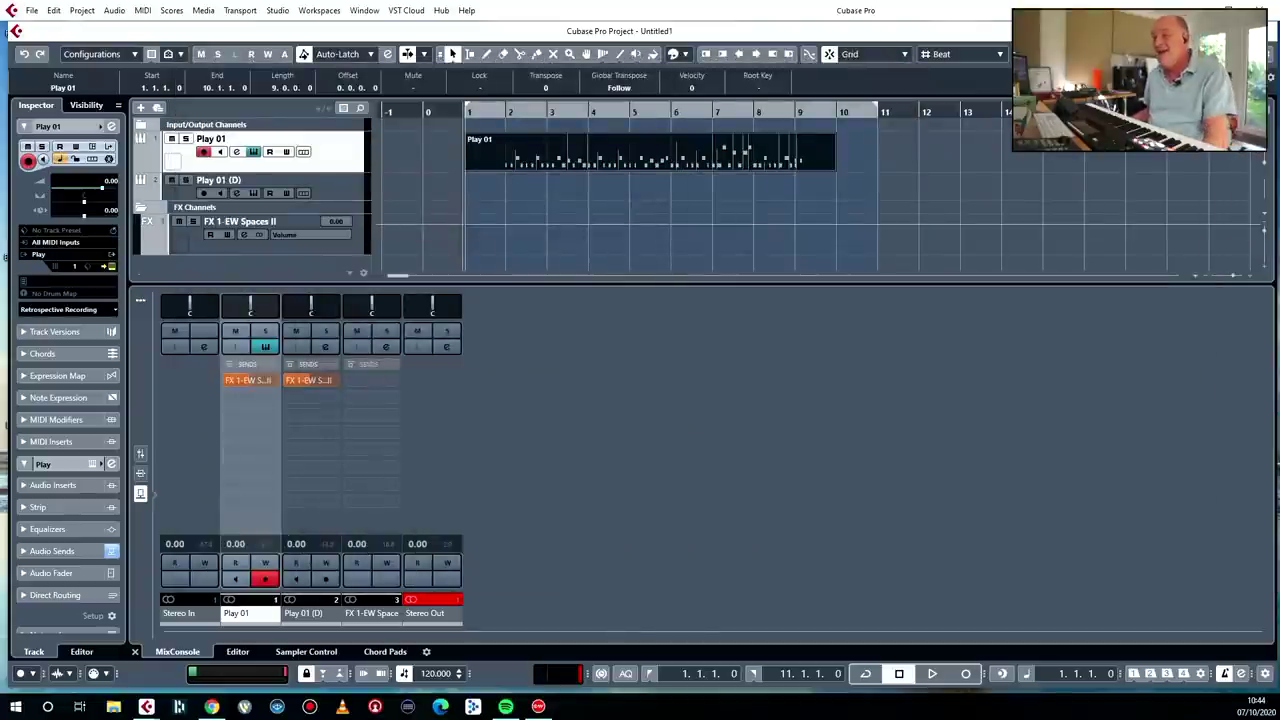
Step: Replace the celli legato instrument on Play 01 (D) with CBS Quick Up Dn x6 from the 9 Double Basses short folder of EW Symphonic Orchestra Strings
{"action": "left_click", "coordinate": [345, 188]}
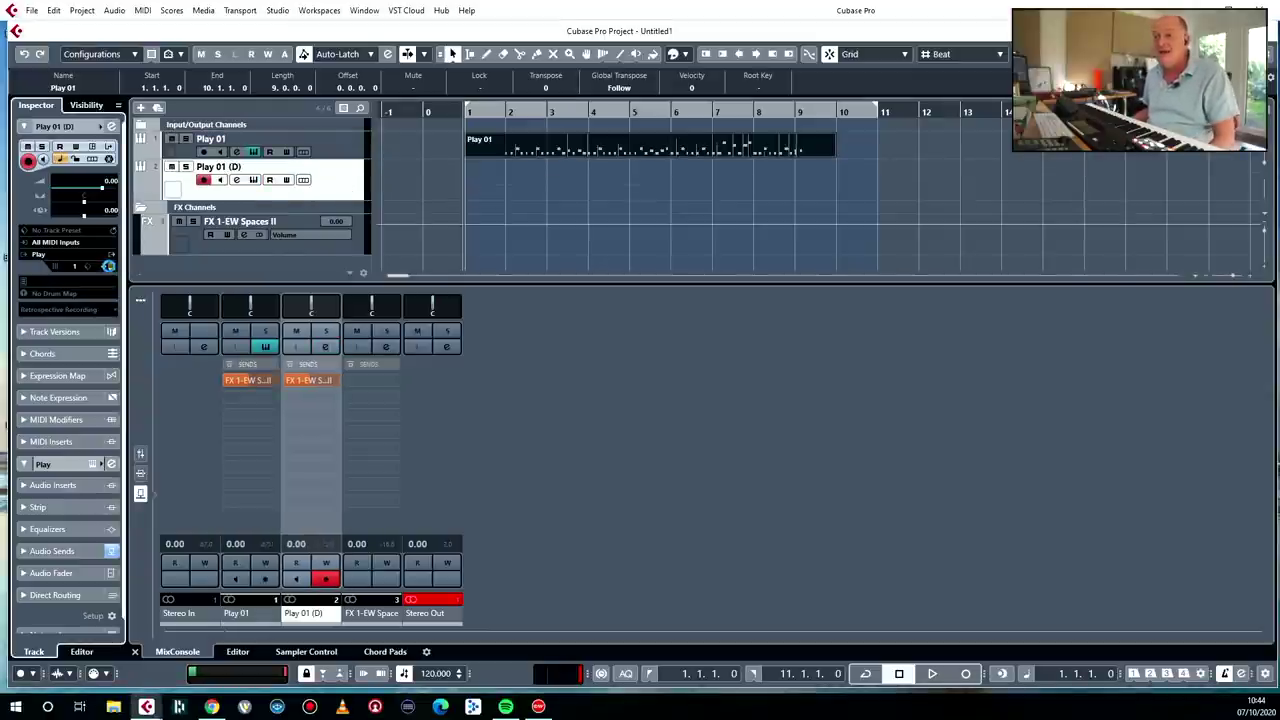
{"action": "left_click", "coordinate": [108, 265]}
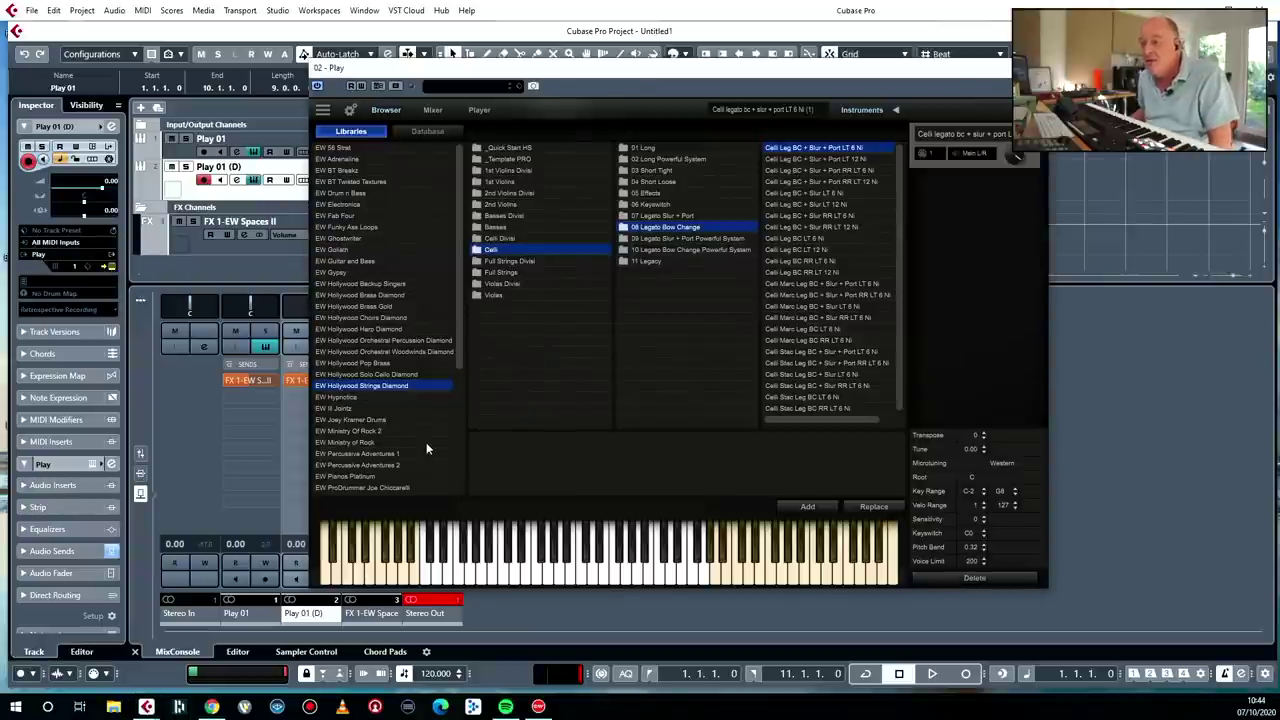
{"action": "scroll", "coordinate": [386, 376], "scroll_direction": "down", "scroll_amount": 5}
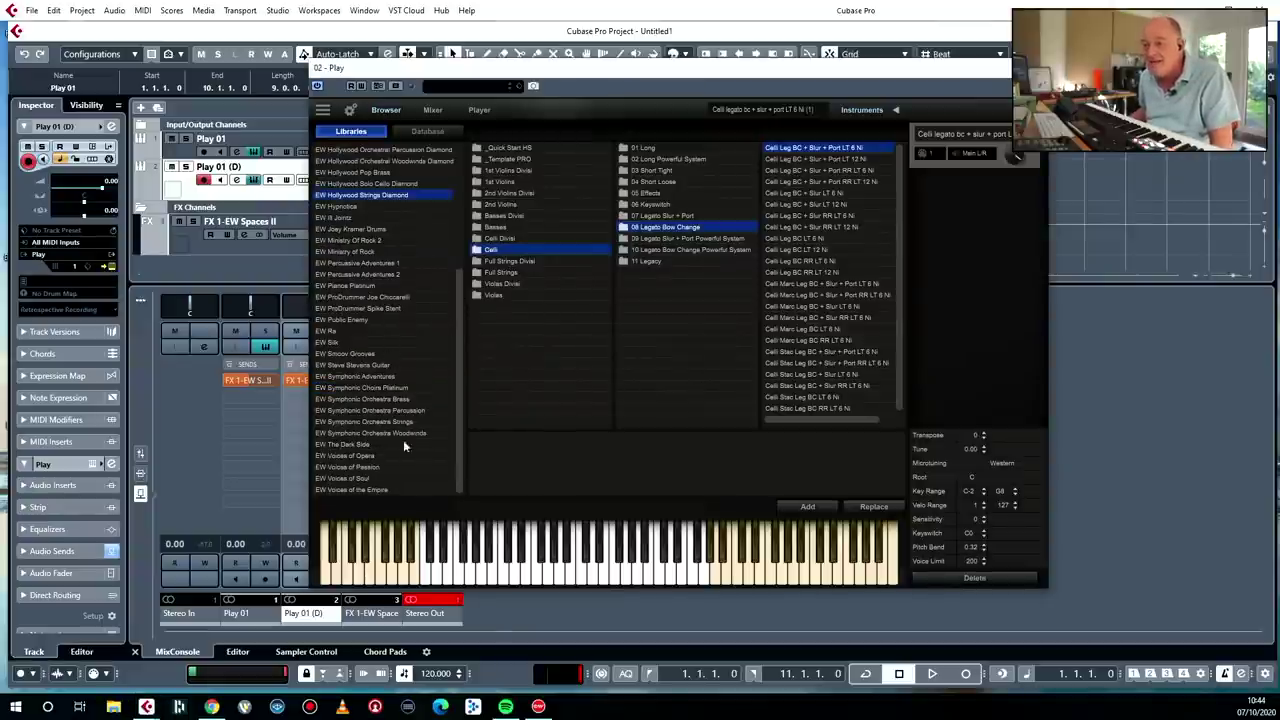
{"action": "left_click", "coordinate": [399, 421]}
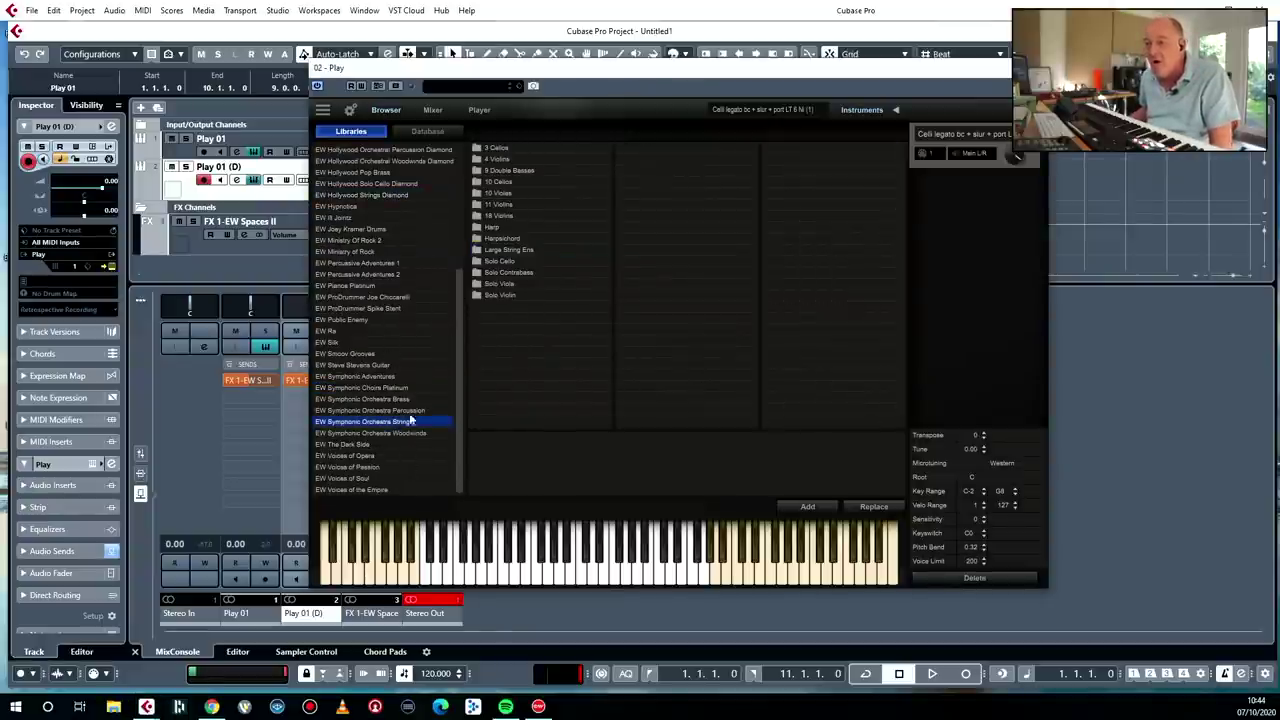
{"action": "left_click", "coordinate": [516, 274]}
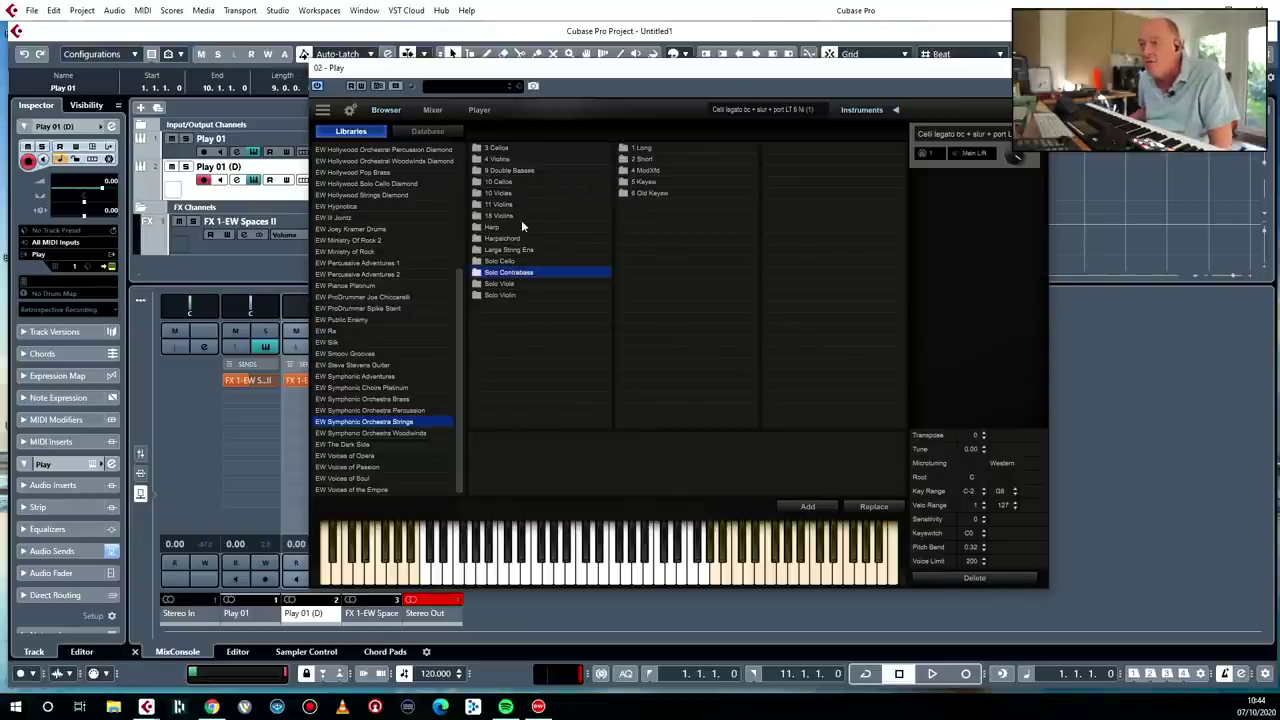
{"action": "left_click", "coordinate": [515, 170]}
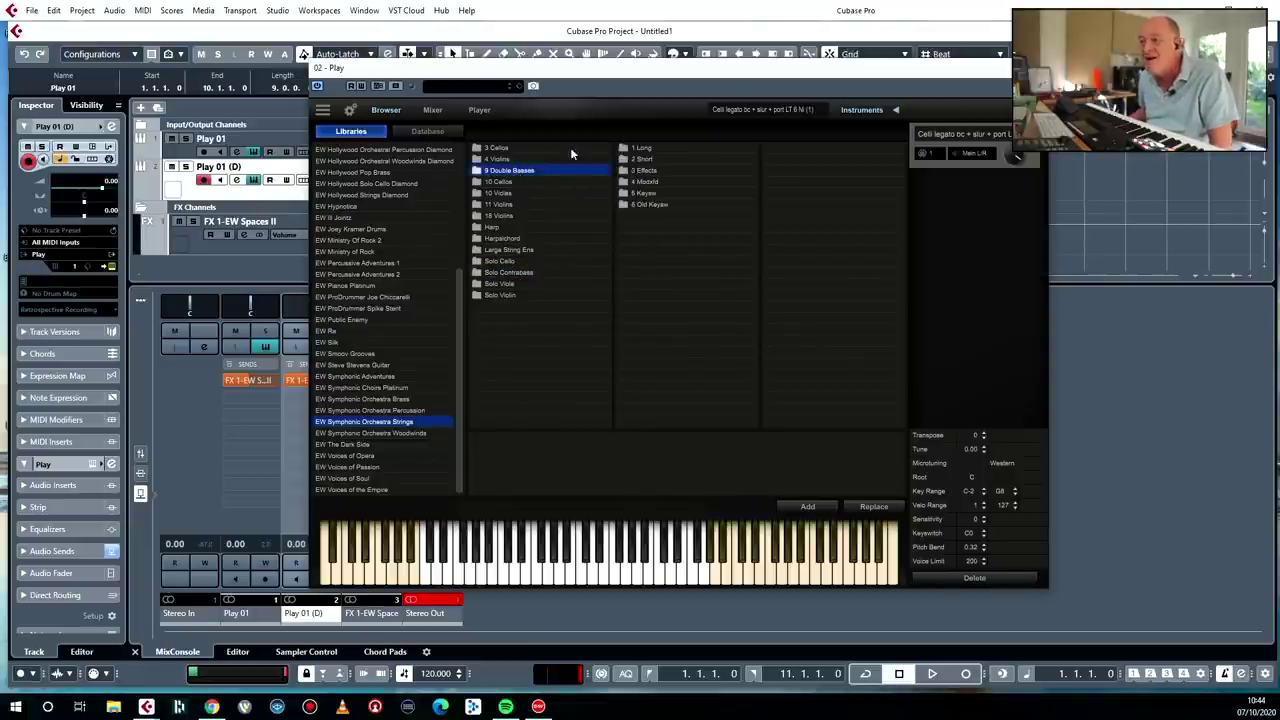
{"action": "left_click", "coordinate": [645, 159]}
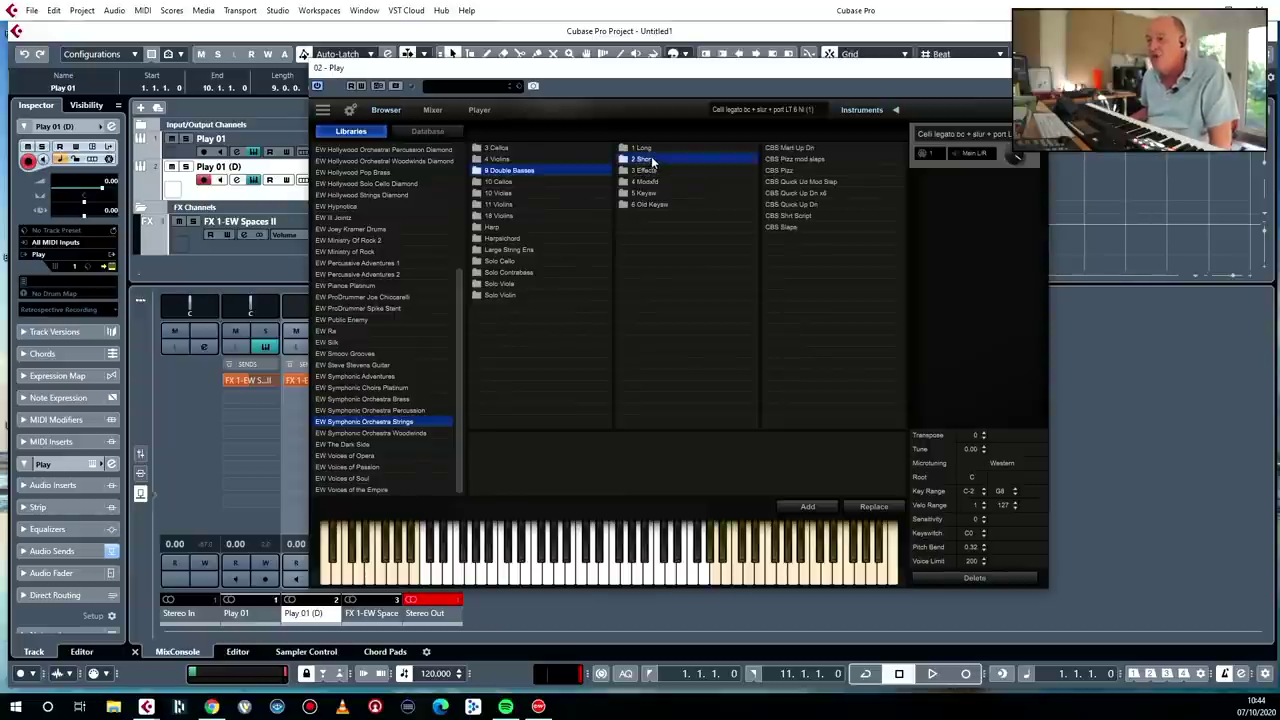
{"action": "left_click", "coordinate": [821, 193]}
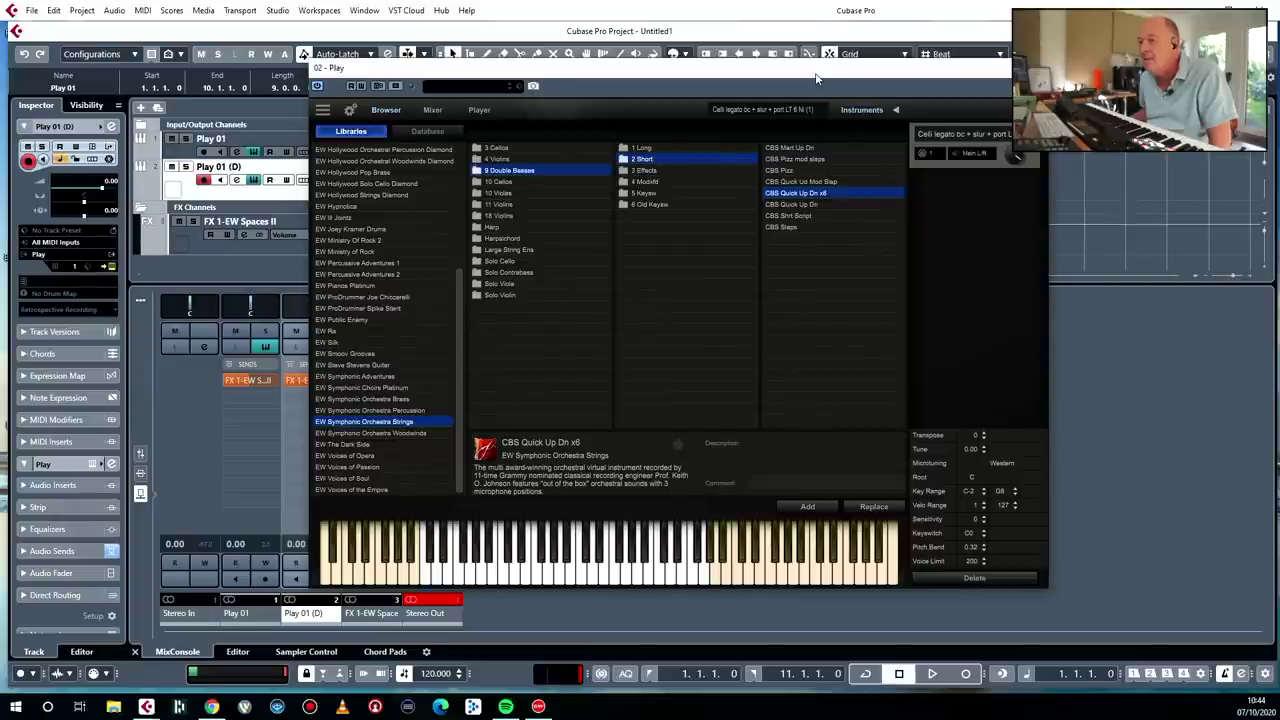
{"action": "left_click", "coordinate": [1002, 576]}
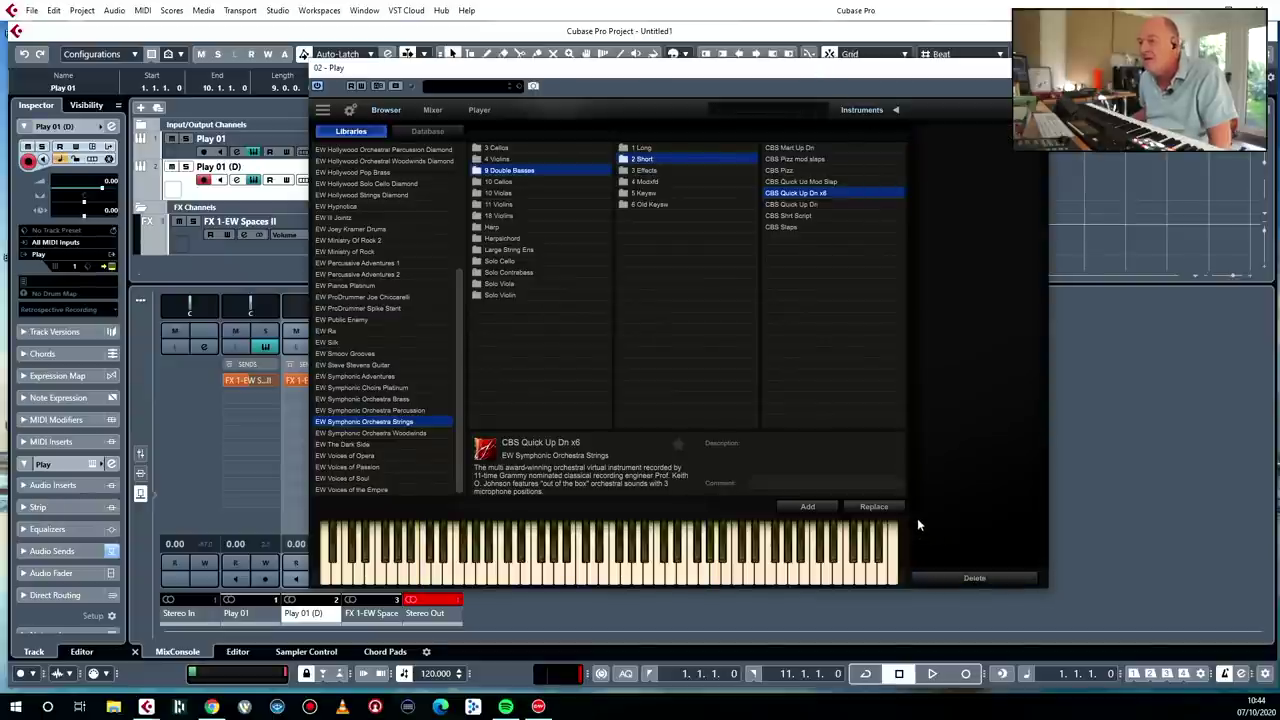
{"action": "left_click", "coordinate": [826, 508]}
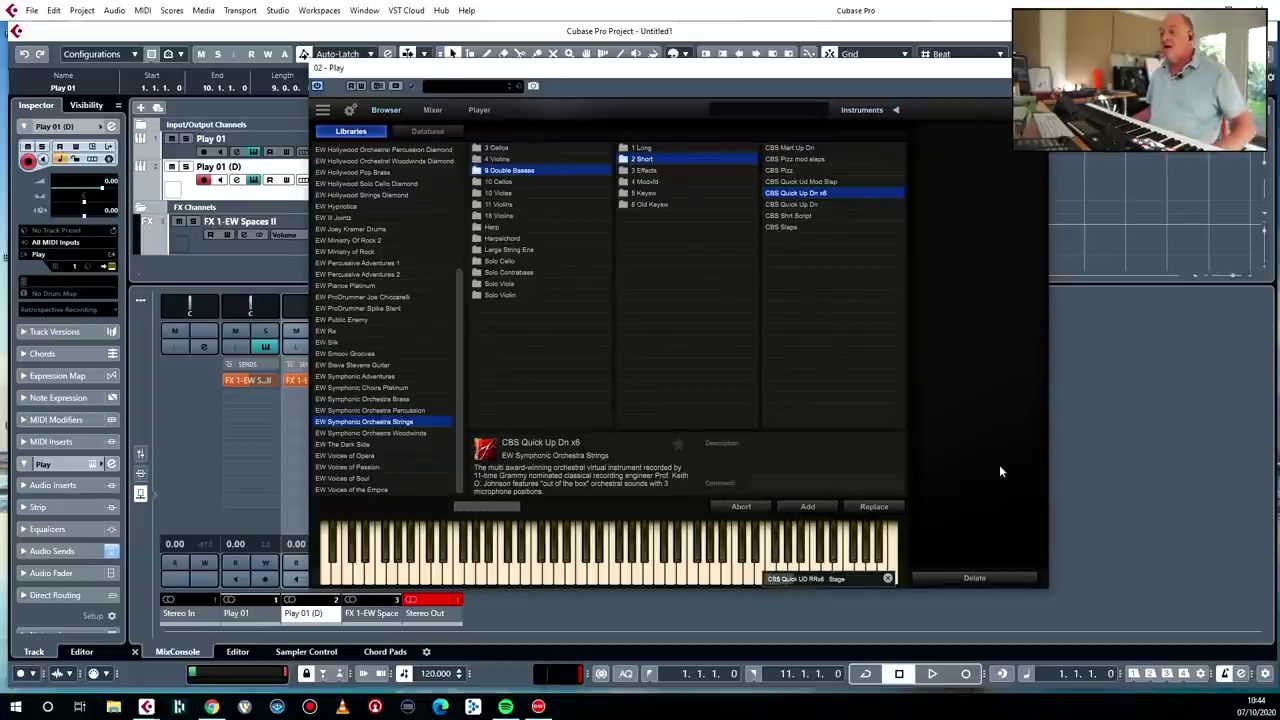
{"action": "left_click_drag", "start_coordinate": [551, 60], "coordinate": [1279, 8]}
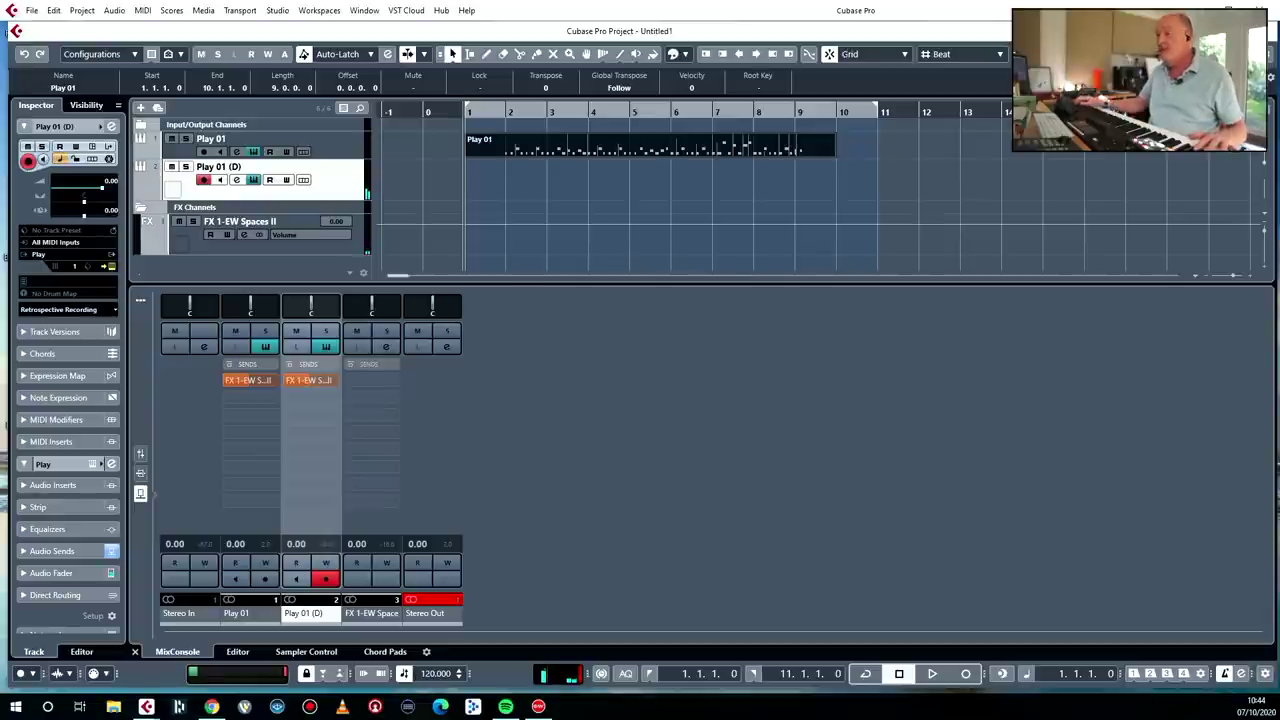
Step: Record a nine-bar double bass part on the Play 01 (D) track from bar 1 along with the spiccato part
{"action": "left_click", "coordinate": [802, 240]}
{"action": "key", "text": "KP_Multiply"}
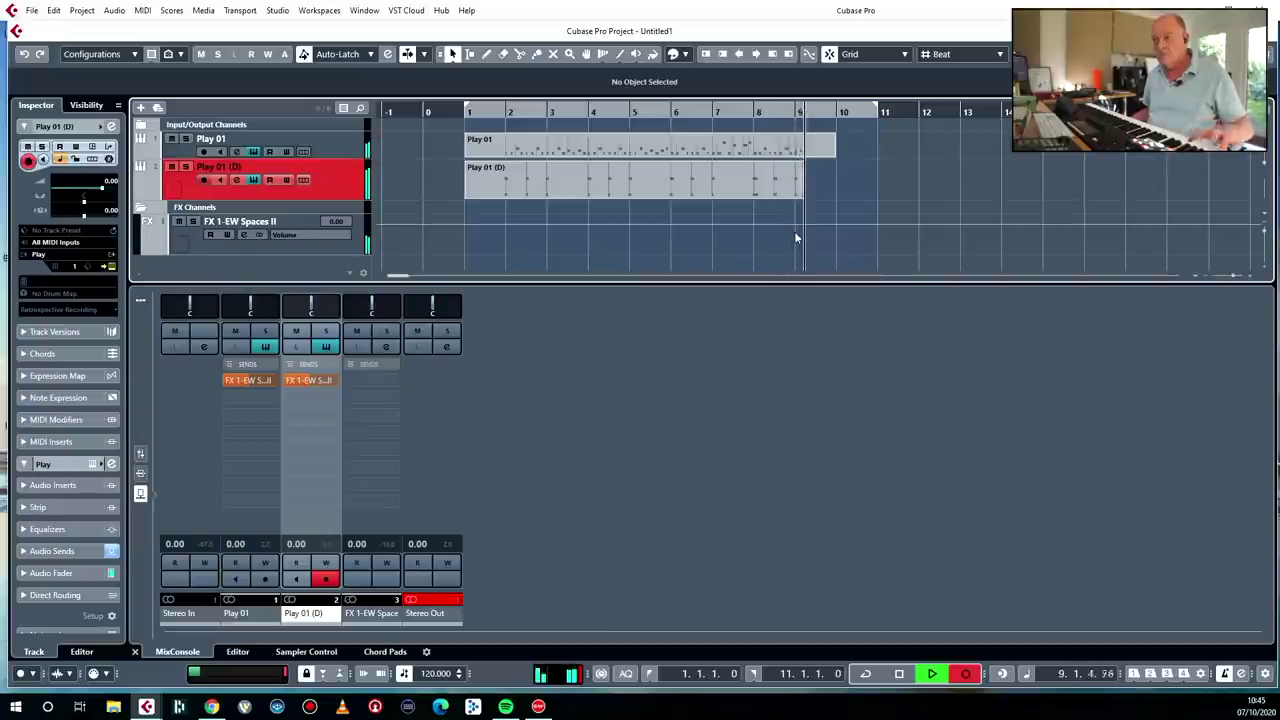
{"action": "key", "text": "space"}
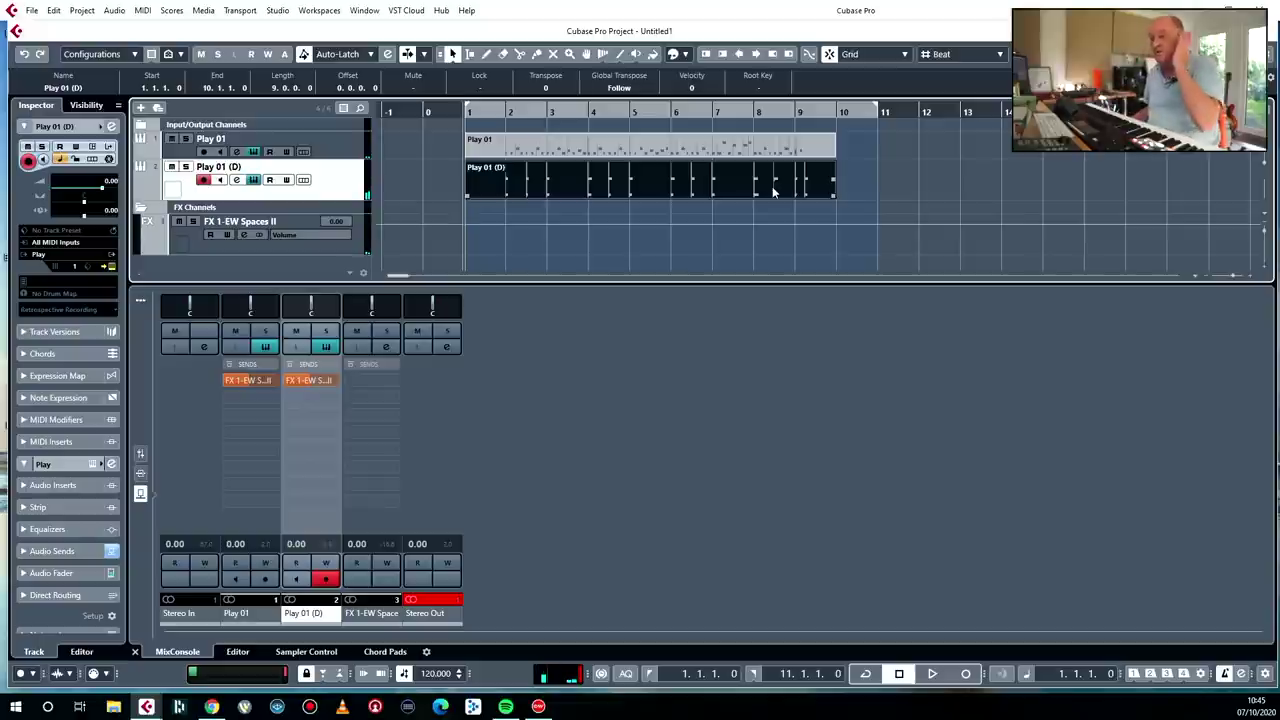
{"action": "left_click", "coordinate": [491, 210]}
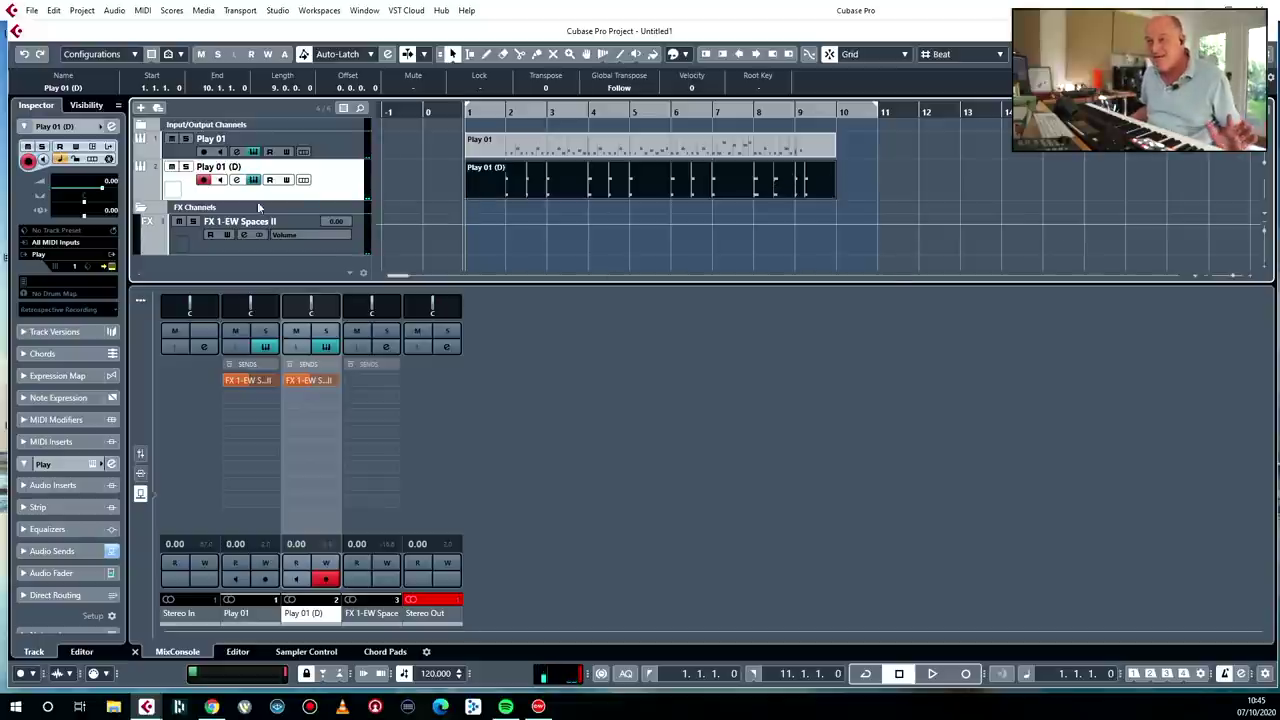
Step: Add eight instrument tracks using Play, routed to Stereo Out, below Play 01 (D)
{"action": "right_click", "coordinate": [353, 170]}
{"action": "mouse_move", "coordinate": [478, 187]}
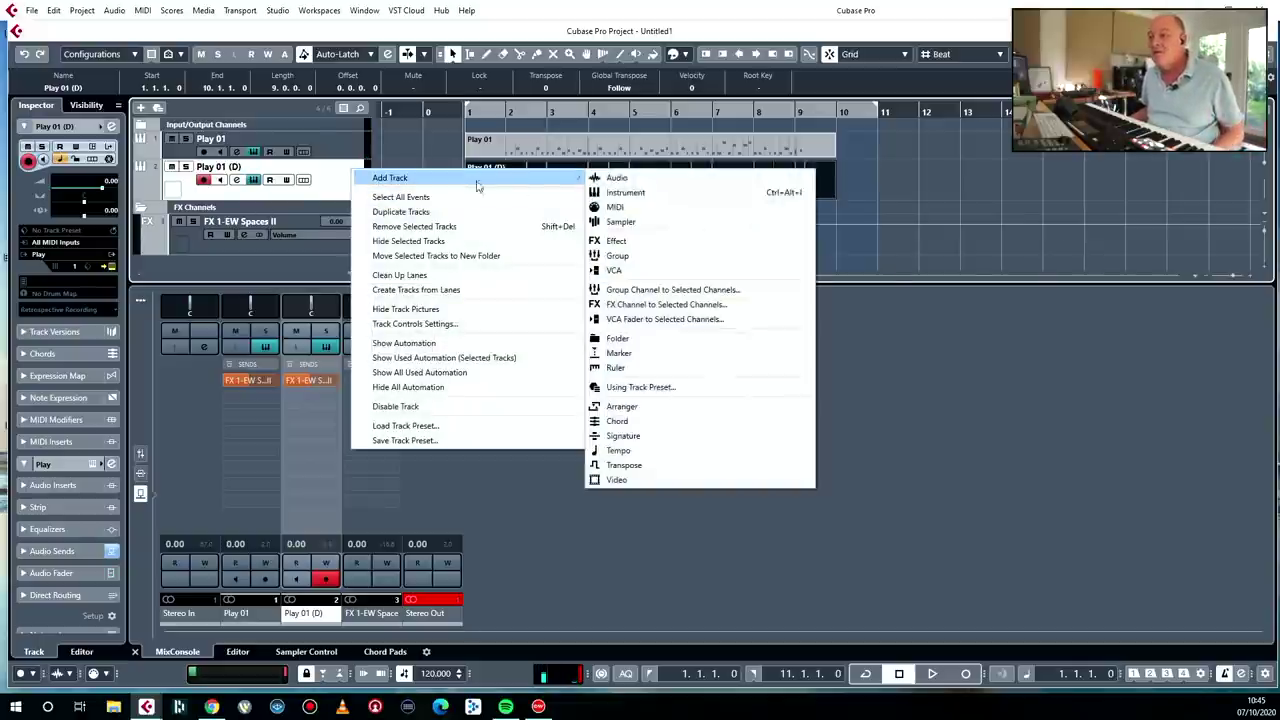
{"action": "left_click", "coordinate": [714, 193]}
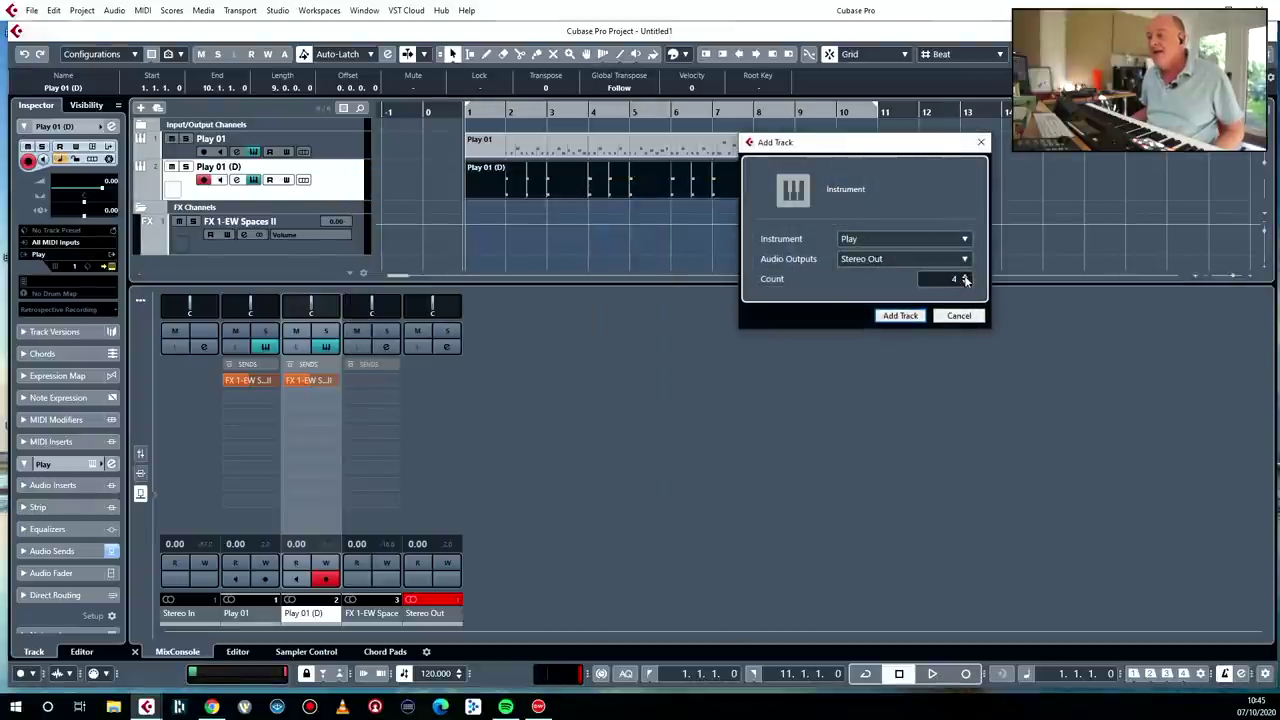
{"action": "left_click", "coordinate": [905, 315]}
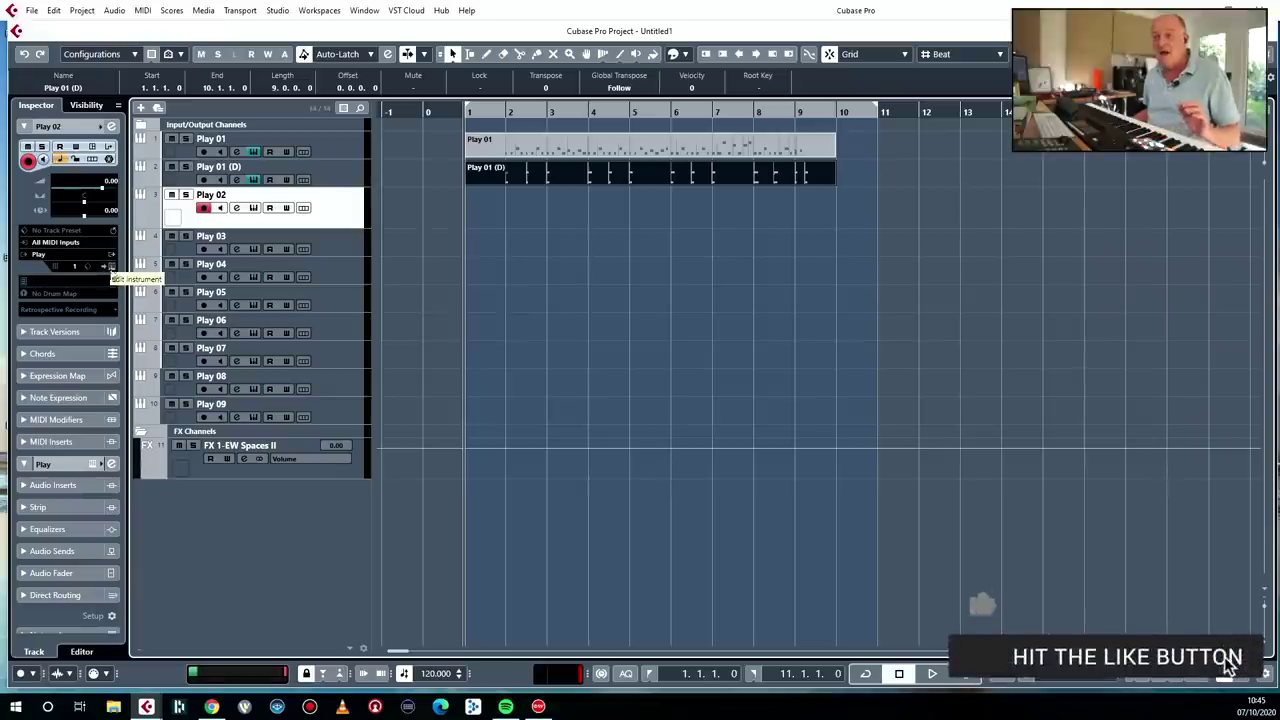
Step: Open the Play instrument of the Play 02 track and look through its full list of sound libraries
{"action": "left_click", "coordinate": [111, 265]}
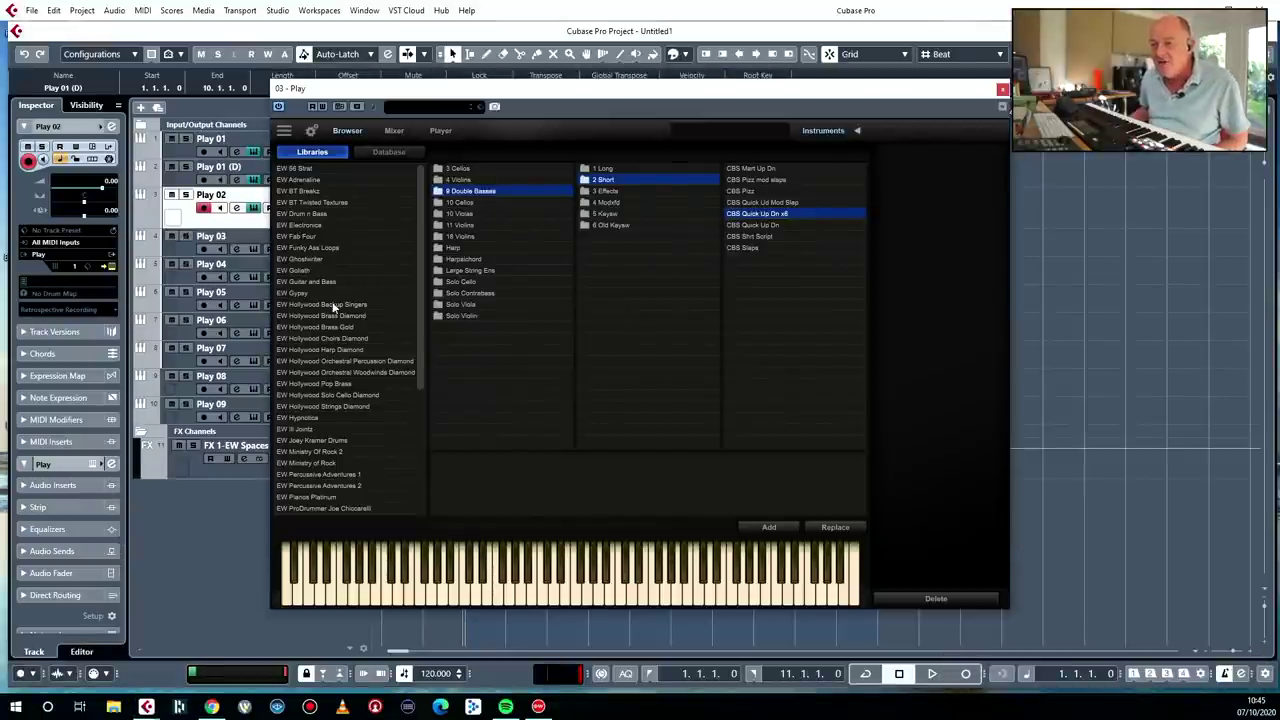
{"action": "left_click_drag", "start_coordinate": [424, 314], "coordinate": [423, 349]}
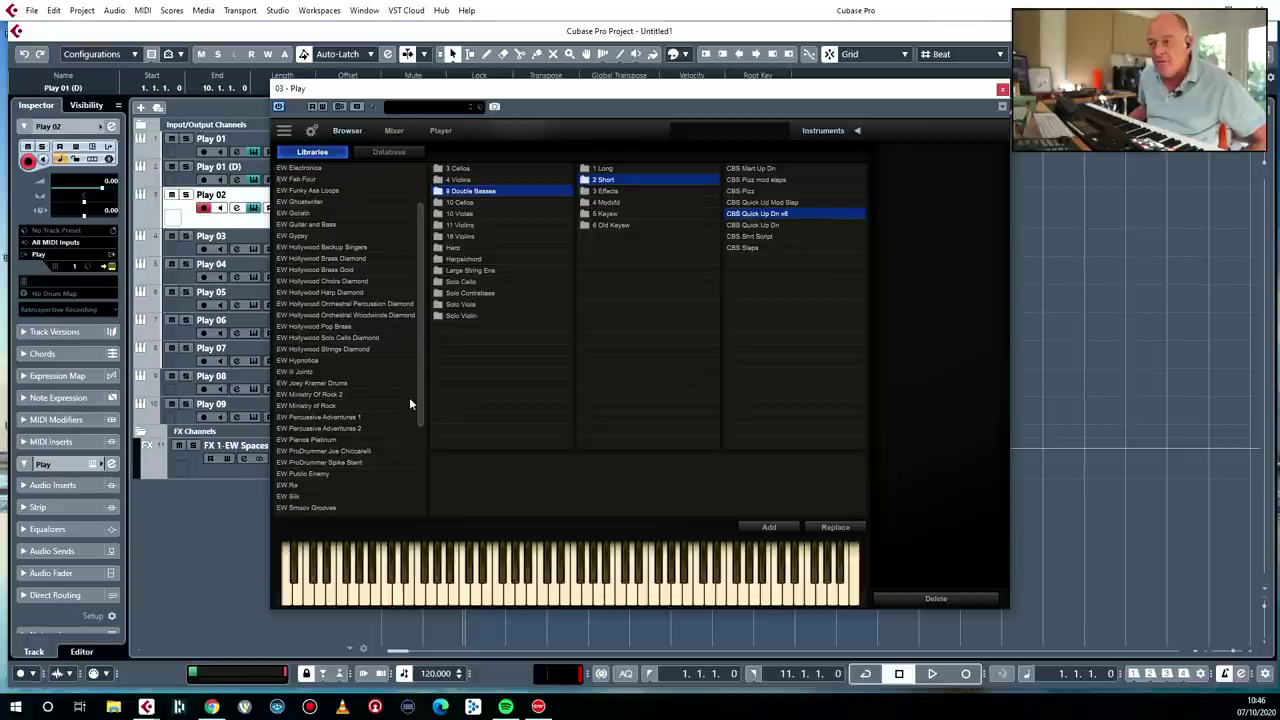
{"action": "left_click_drag", "start_coordinate": [420, 403], "coordinate": [427, 521]}
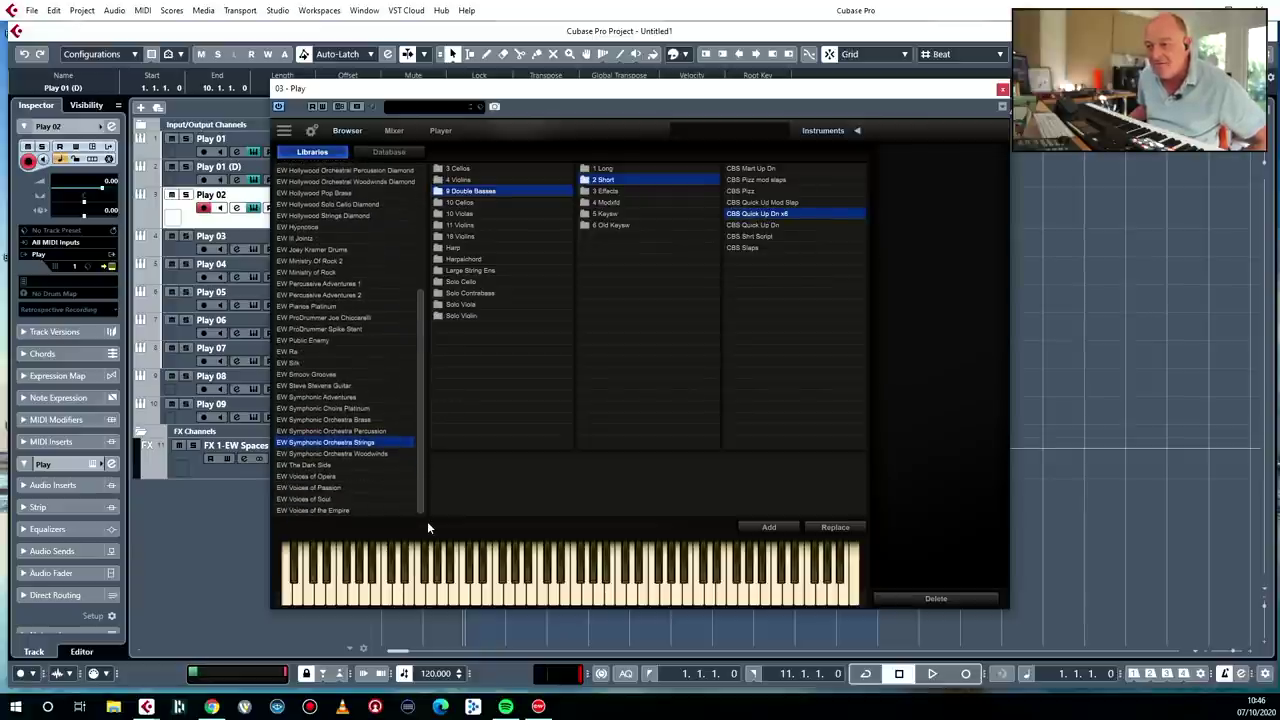
{"action": "left_click_drag", "start_coordinate": [427, 521], "coordinate": [417, 295]}
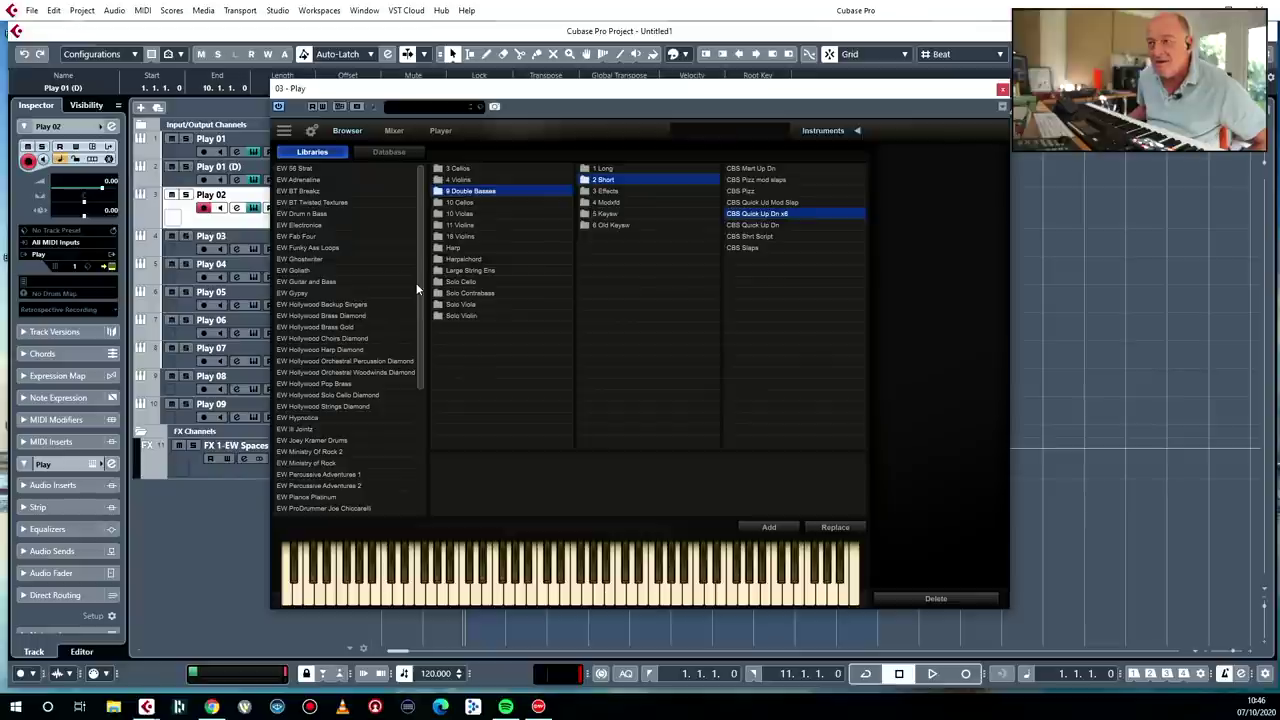
{"action": "scroll", "coordinate": [423, 374], "scroll_direction": "down", "scroll_amount": 1}
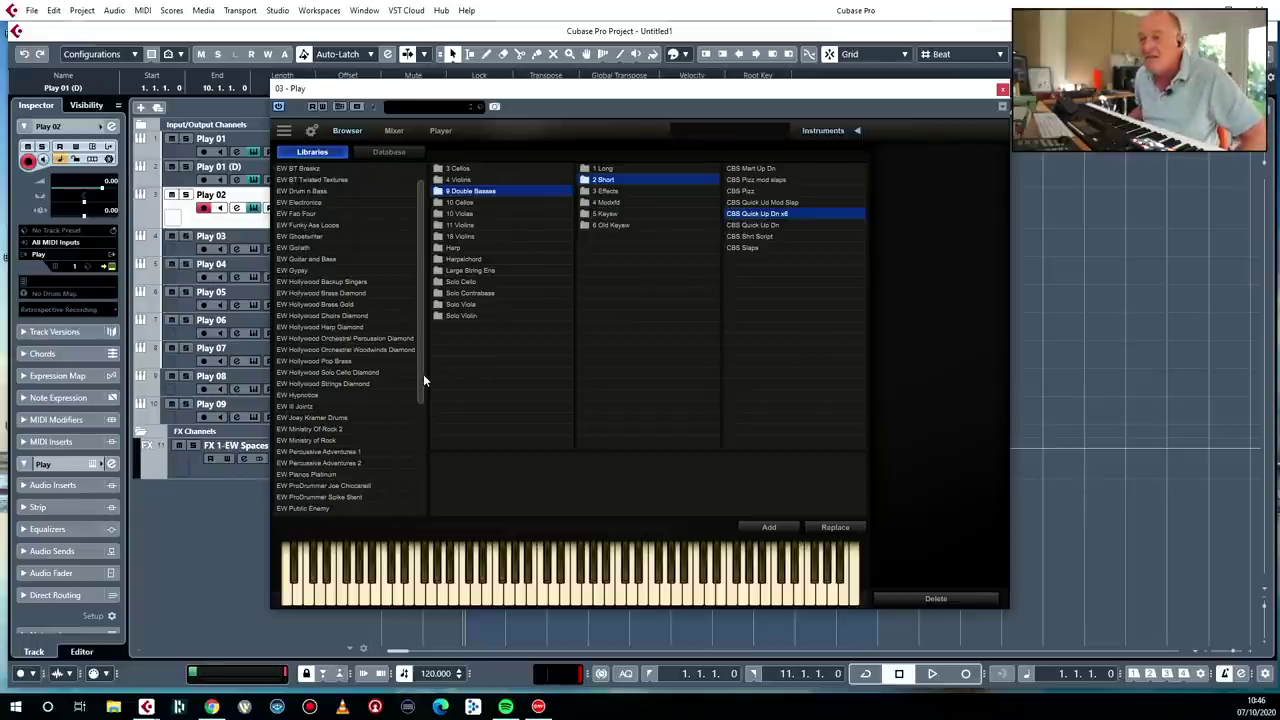
{"action": "left_click_drag", "start_coordinate": [423, 374], "coordinate": [416, 429]}
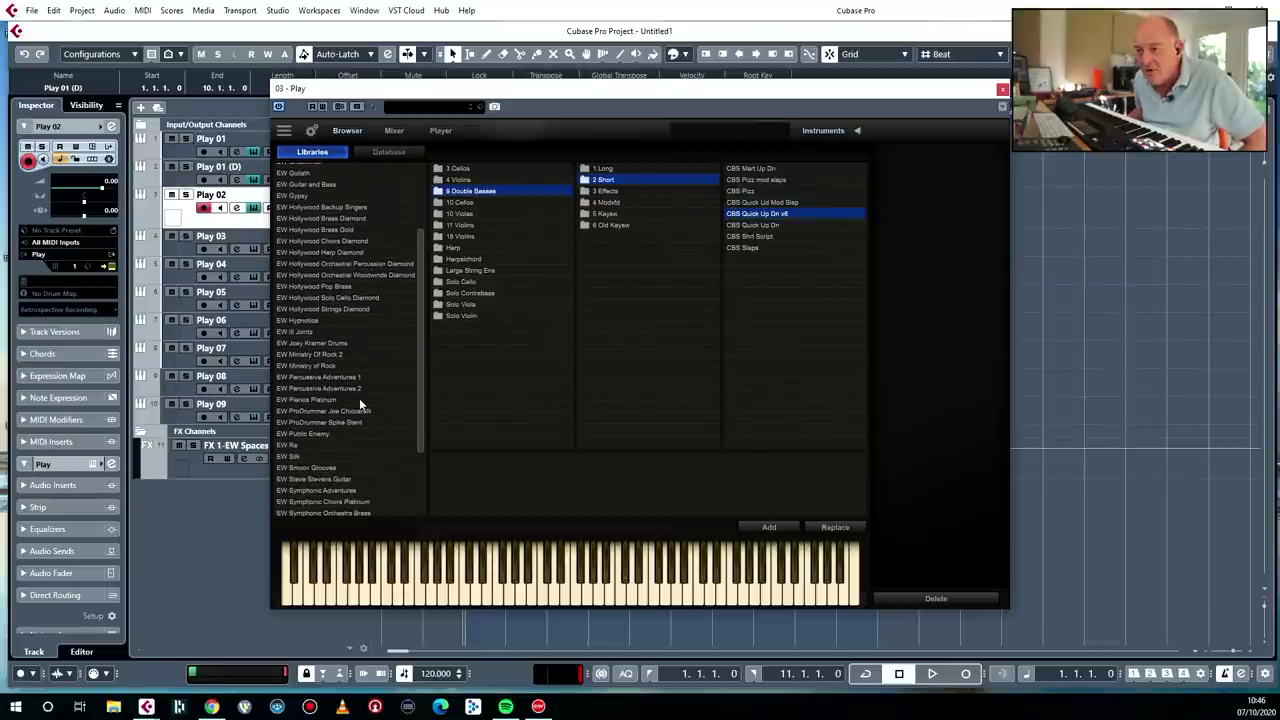
{"action": "scroll", "coordinate": [372, 423], "scroll_direction": "down", "scroll_amount": 3}
{"action": "left_click", "coordinate": [377, 441]}
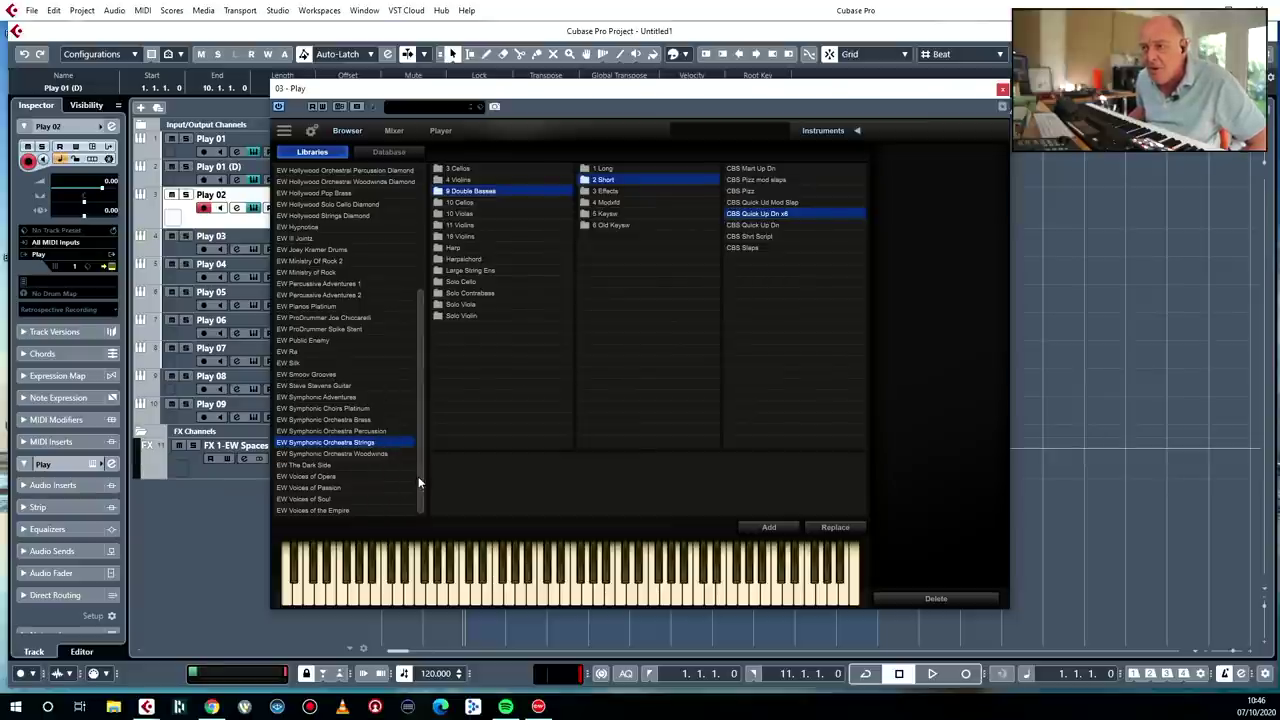
{"action": "left_click_drag", "start_coordinate": [419, 489], "coordinate": [418, 378]}
{"action": "left_click_drag", "start_coordinate": [419, 375], "coordinate": [421, 355]}
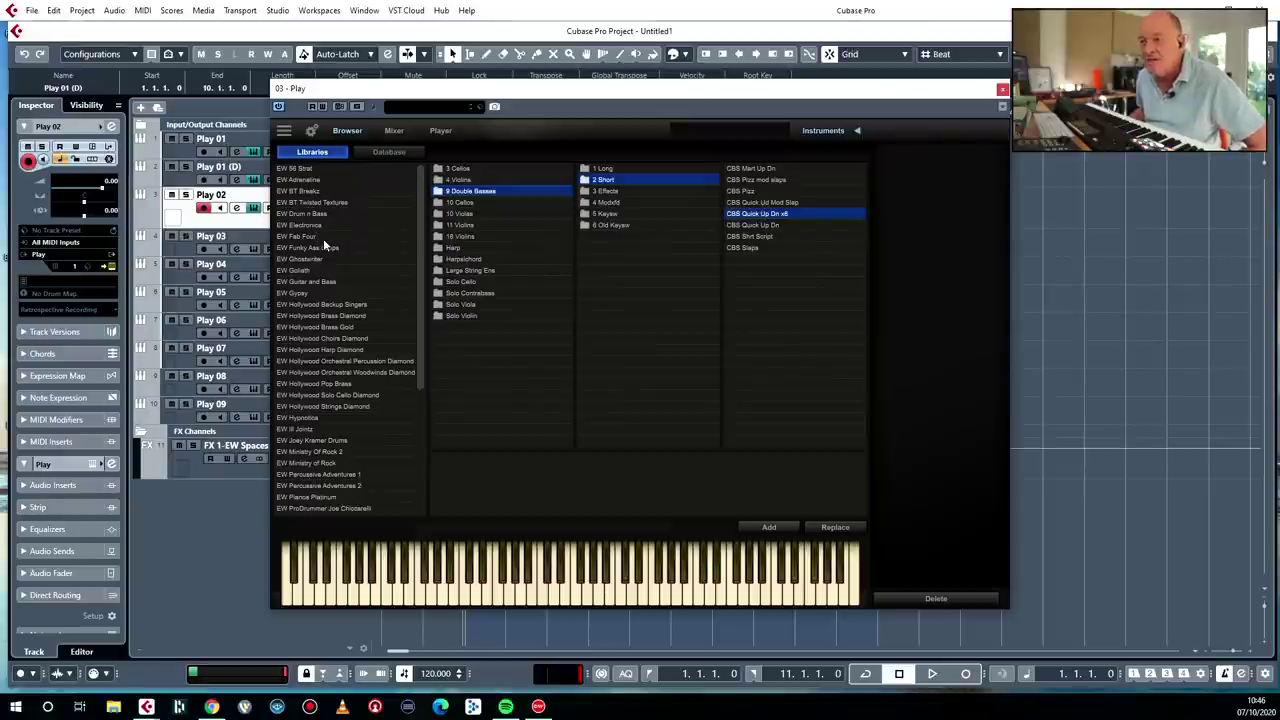
Step: Load Taos Drum wMallet on Play 02 from the Drums folder of EW Hollywood Orchestral Percussion Diamond
{"action": "left_click", "coordinate": [363, 361]}
{"action": "left_click", "coordinate": [473, 192]}
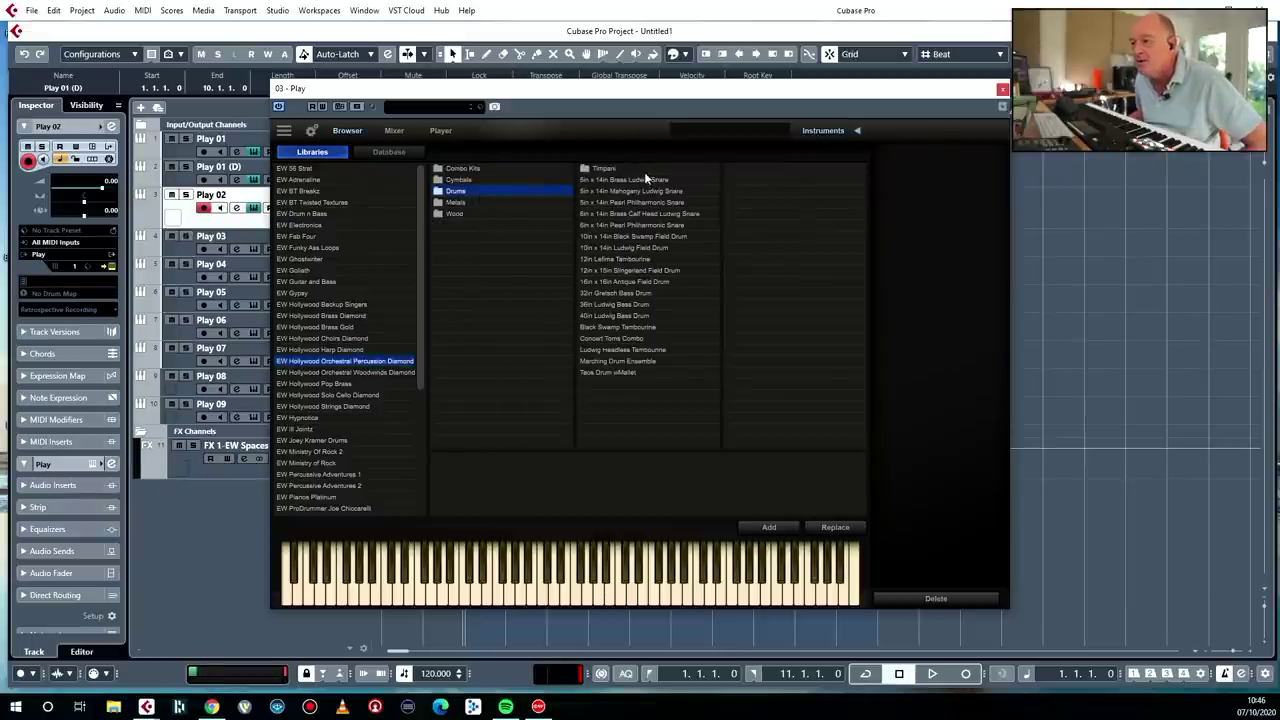
{"action": "double_click", "coordinate": [612, 372]}
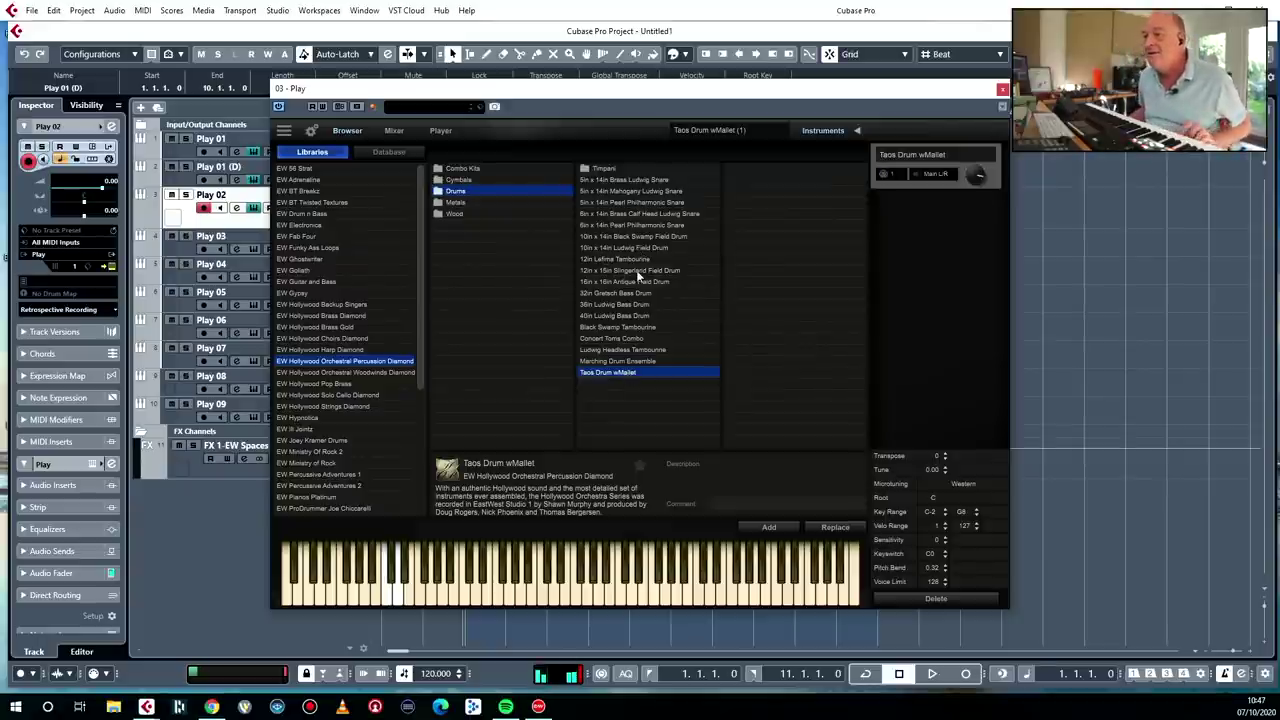
Step: Replace the Taos drum on Play 02 with the 36in Ludwig Bass Drum and close the instrument window
{"action": "left_click", "coordinate": [628, 296]}
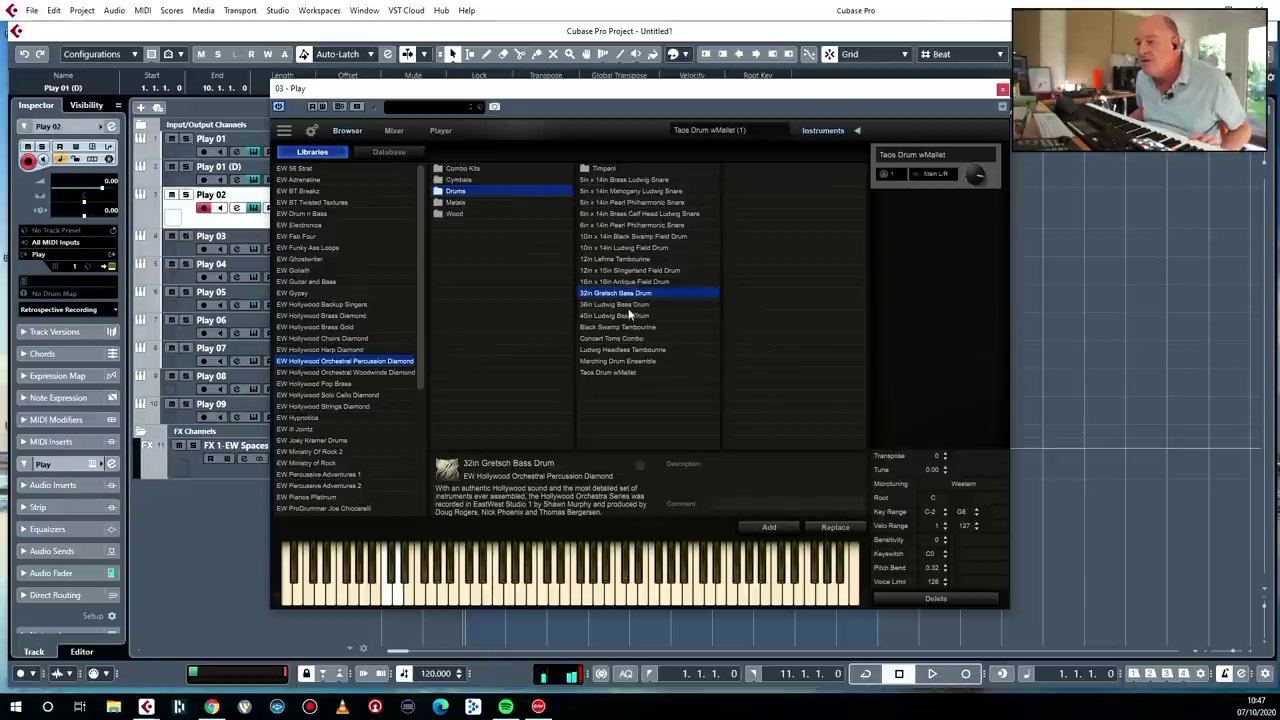
{"action": "left_click", "coordinate": [628, 305]}
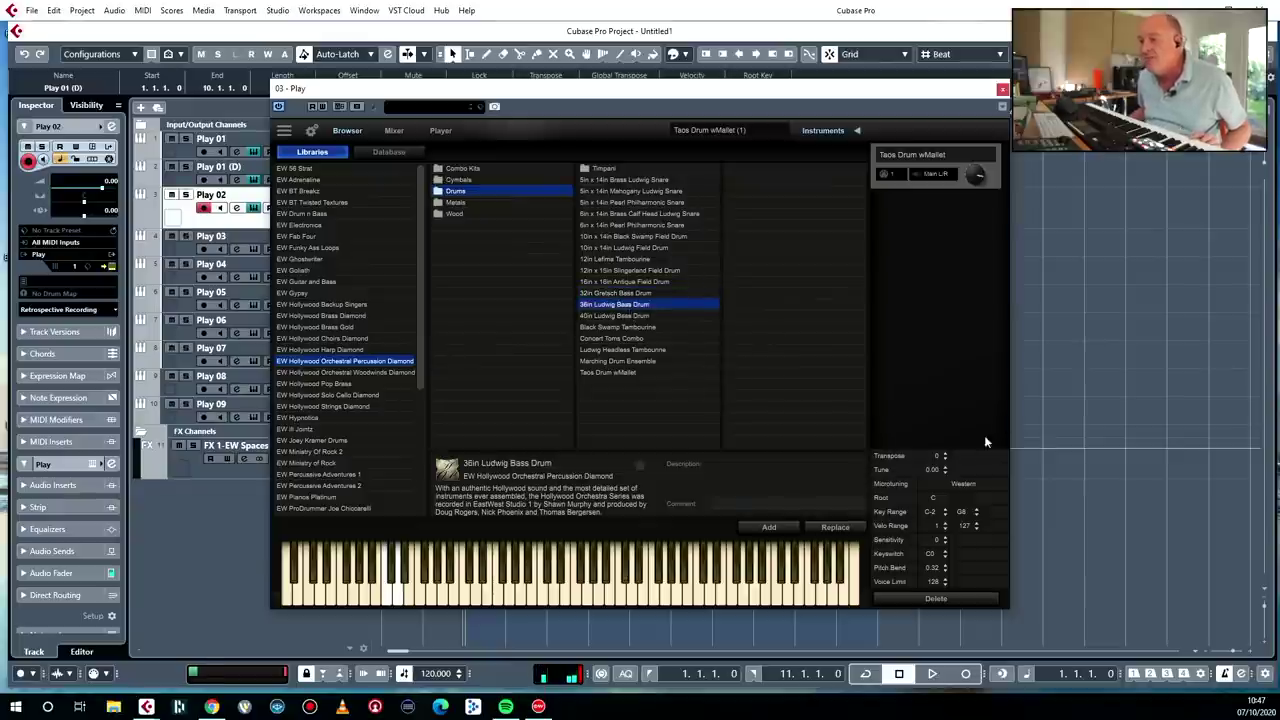
{"action": "left_click", "coordinate": [836, 529]}
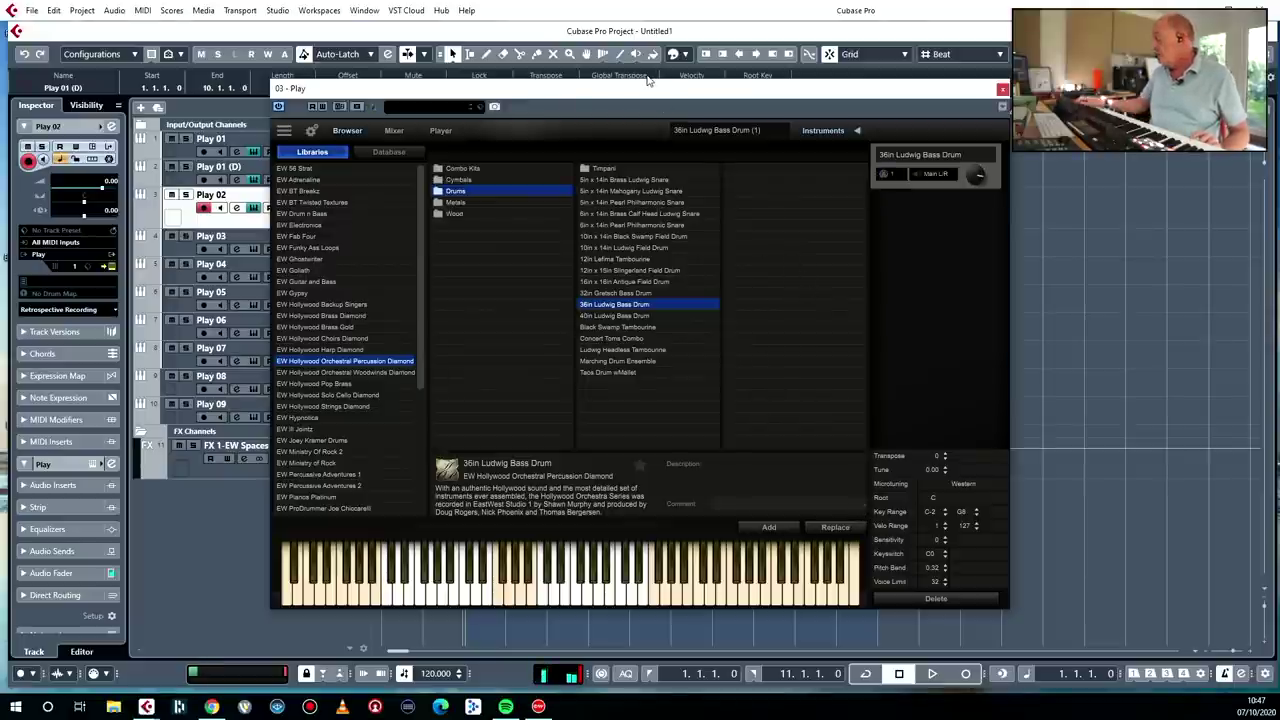
{"action": "left_click", "coordinate": [1002, 89]}
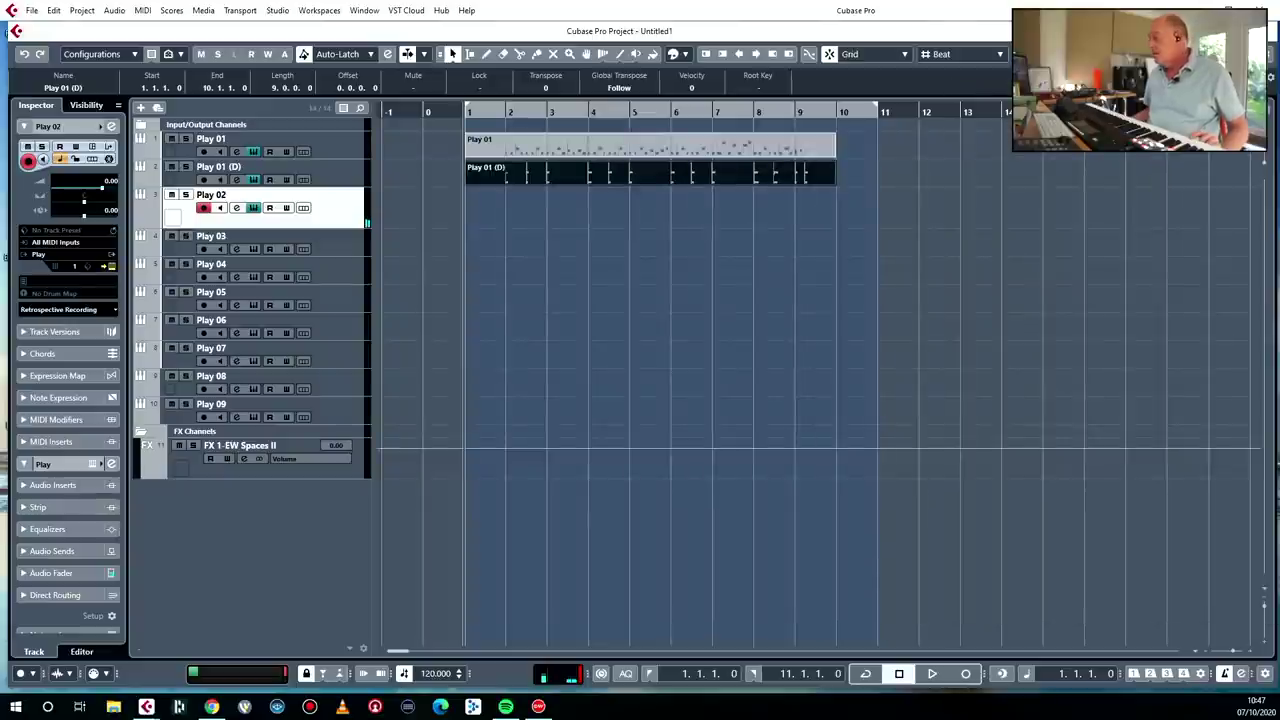
Step: Record a nine-bar bass drum part on the Play 02 track from bar 1 along with the string parts
{"action": "left_click", "coordinate": [711, 406]}
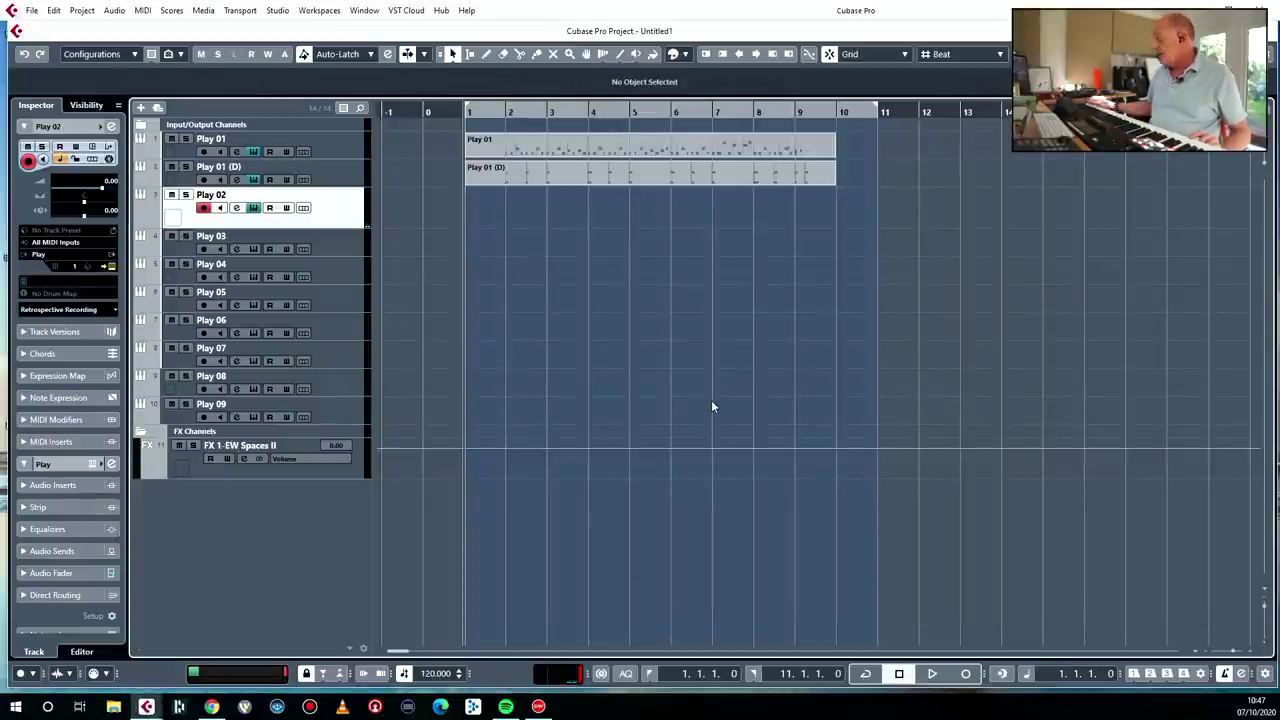
{"action": "key", "text": "KP_Multiply"}
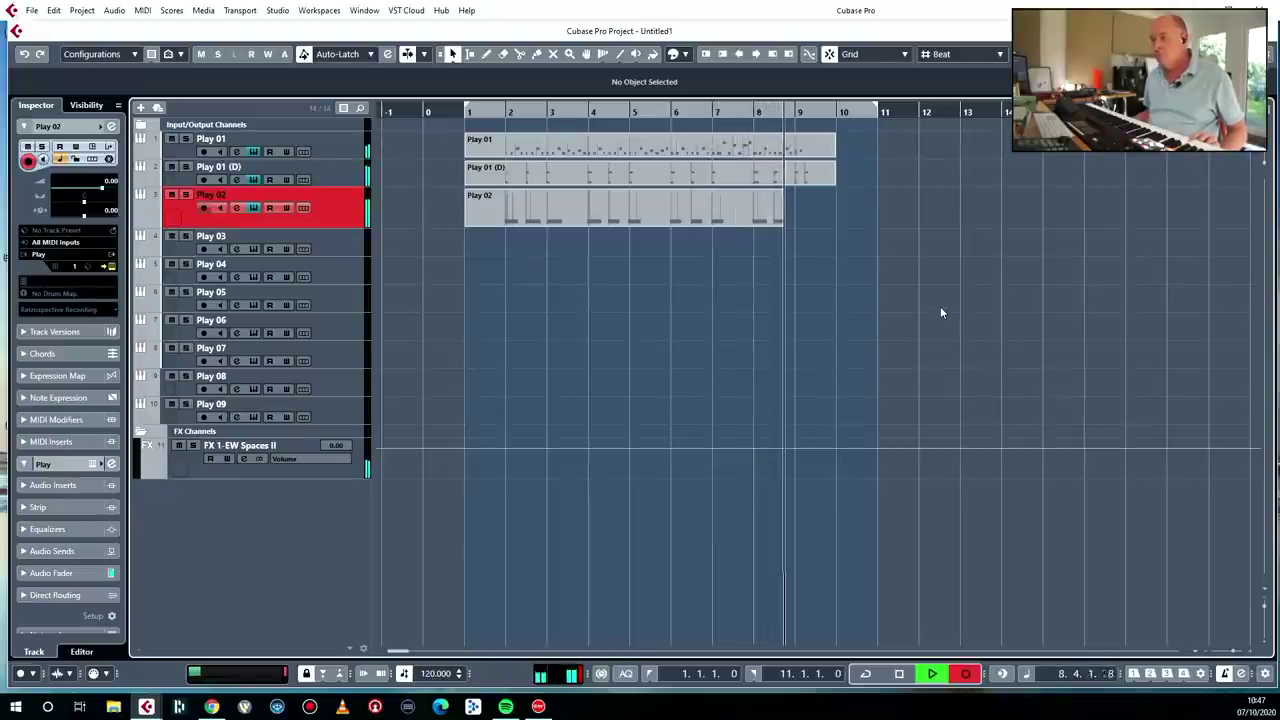
{"action": "key", "text": "space"}
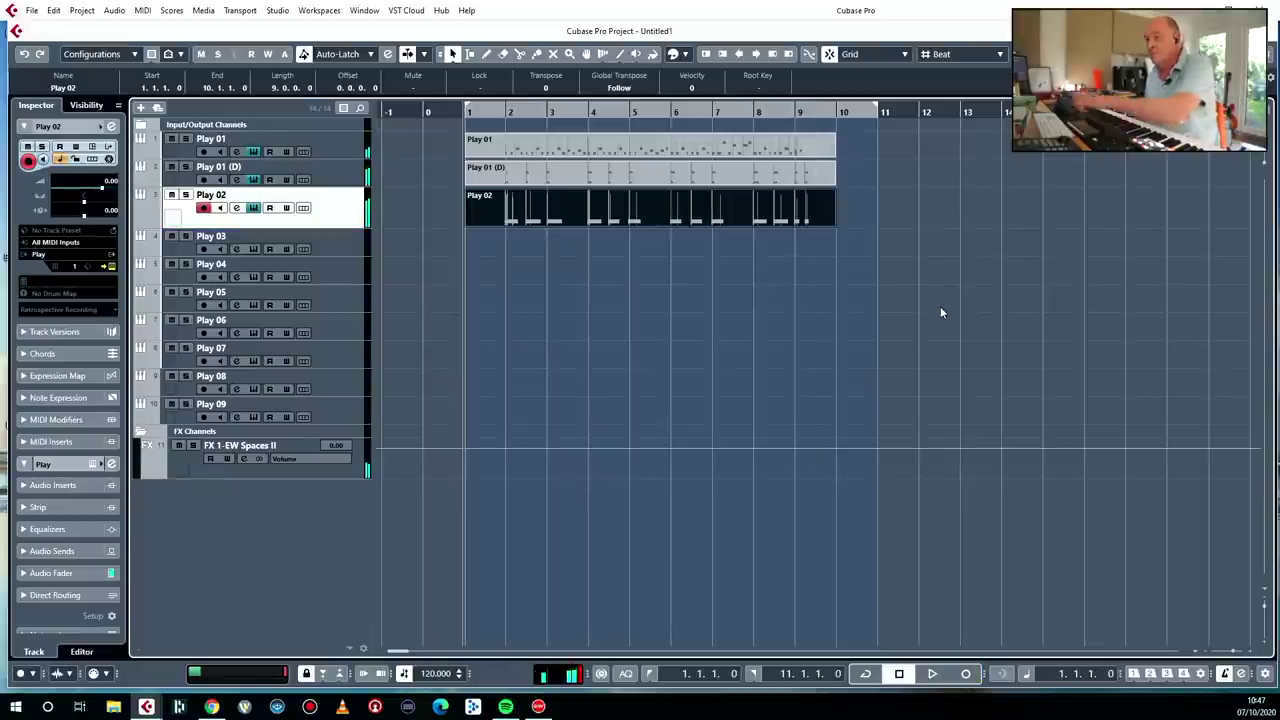
Step: Load Schecter 7str Lead KS C0-A#0 on Play 03 from EW Ministry Of Rock 2, Guitars, Heavy Guitars, Schecter 7 String, Lead, KS and MOD
{"action": "left_click", "coordinate": [349, 253]}
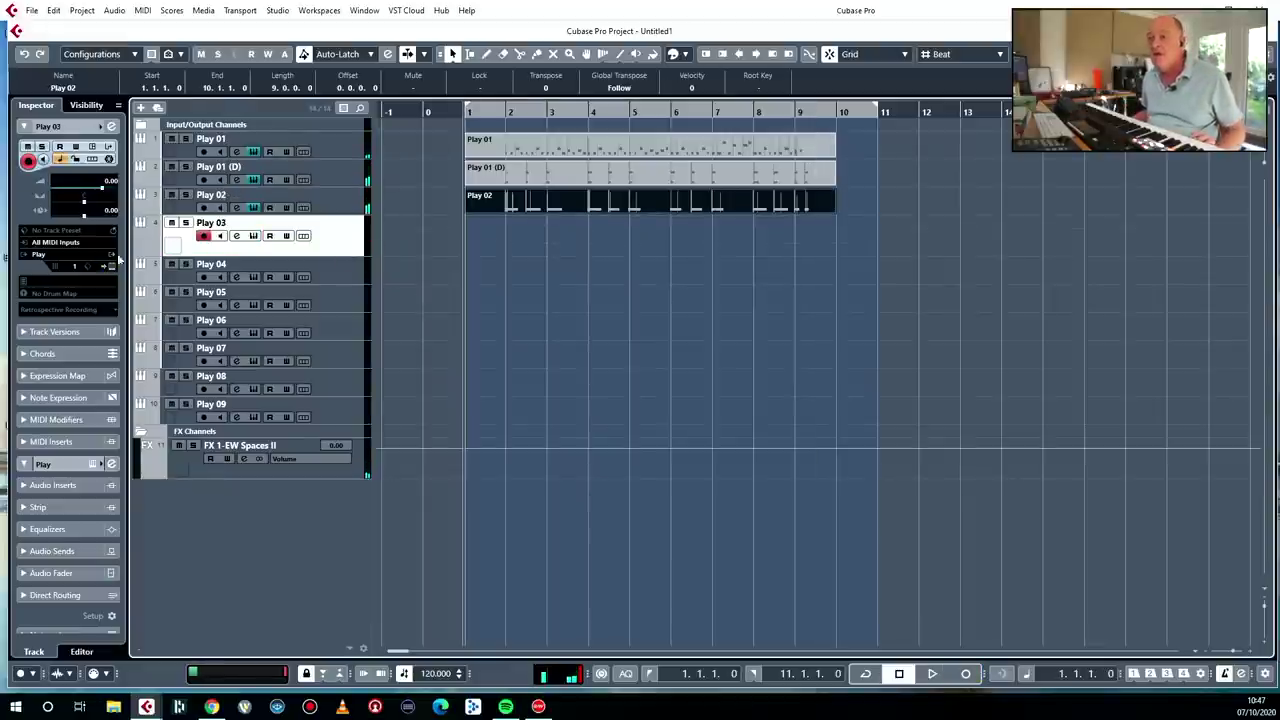
{"action": "left_click", "coordinate": [110, 266]}
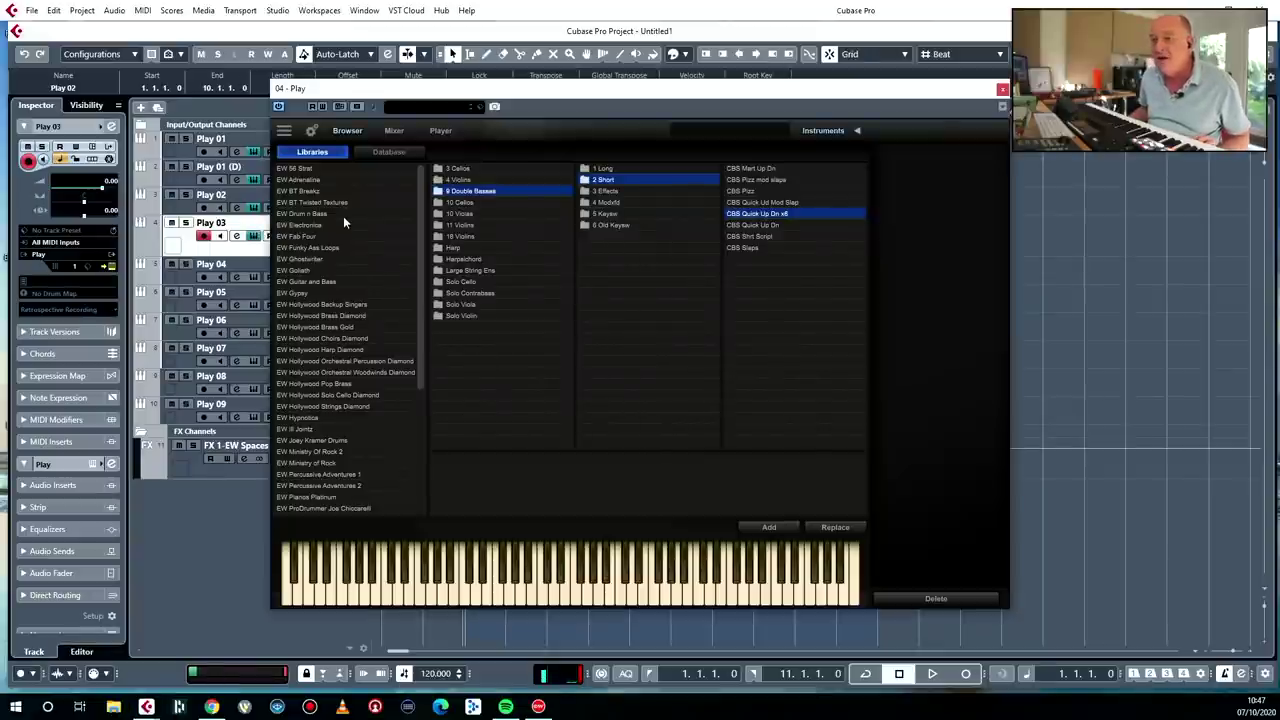
{"action": "scroll", "coordinate": [348, 307], "scroll_direction": "down", "scroll_amount": 2}
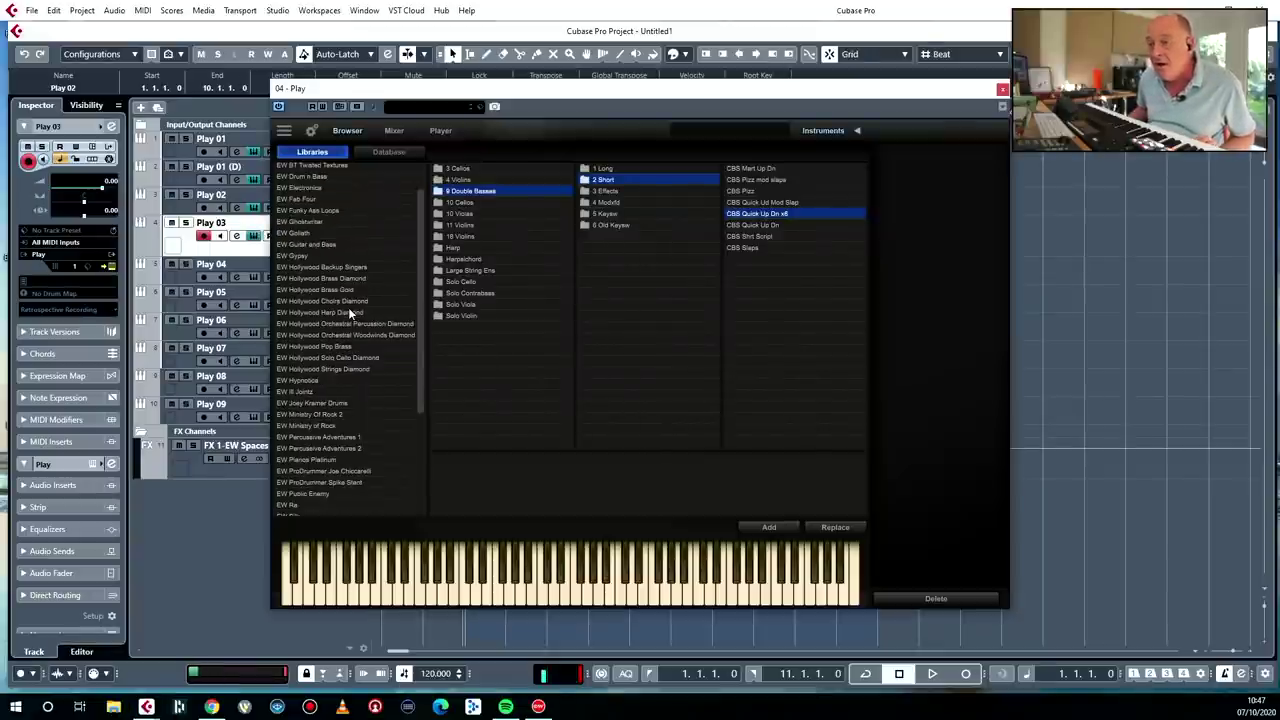
{"action": "left_click", "coordinate": [330, 378]}
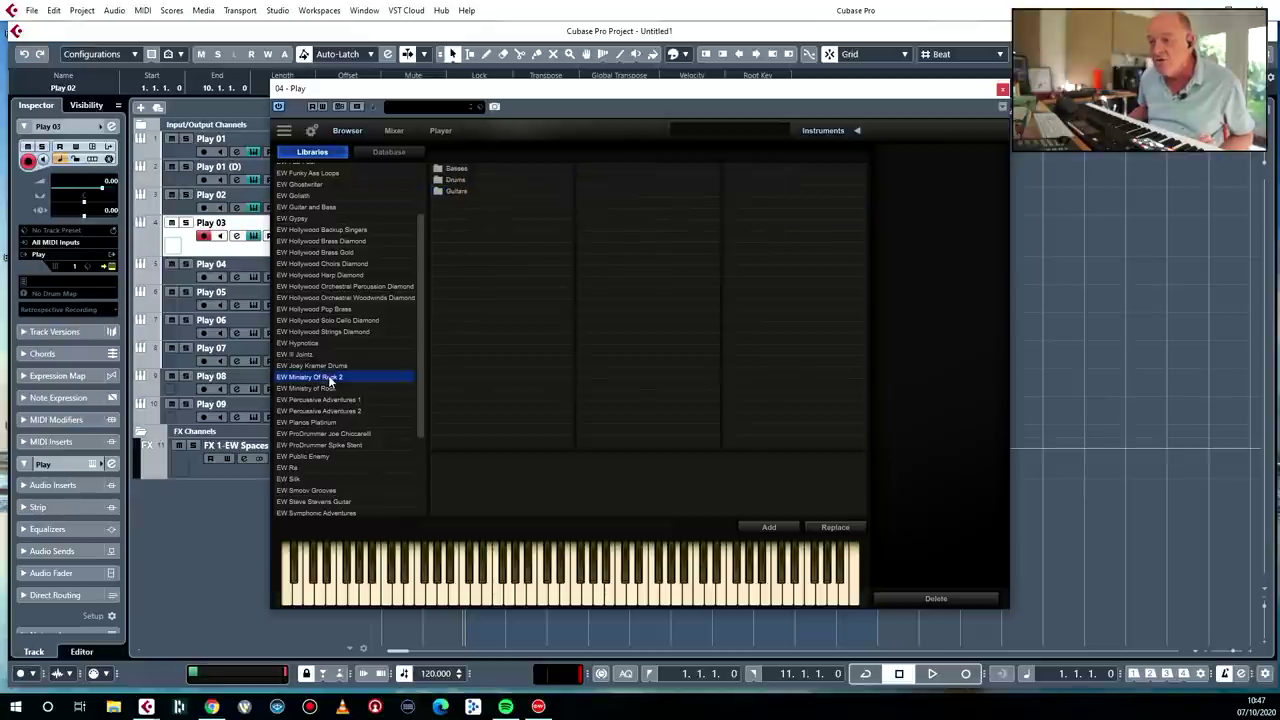
{"action": "left_click", "coordinate": [456, 190]}
{"action": "left_click", "coordinate": [635, 171]}
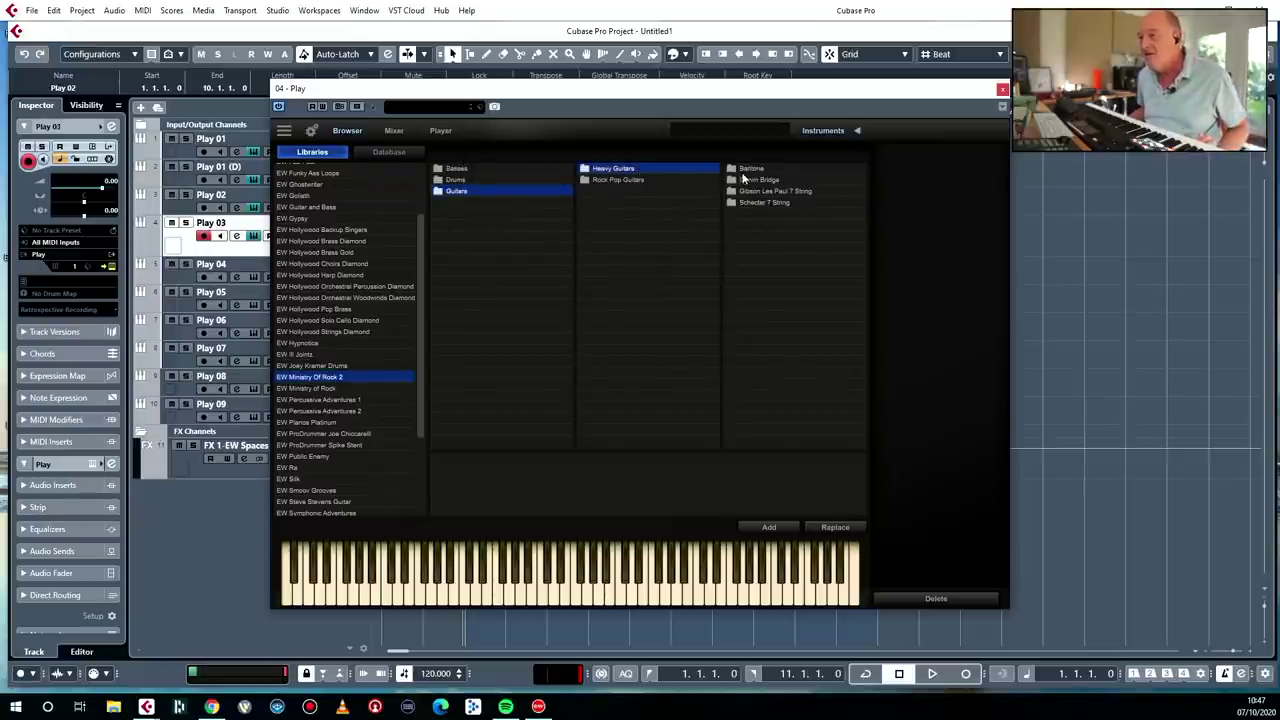
{"action": "left_click", "coordinate": [765, 203]}
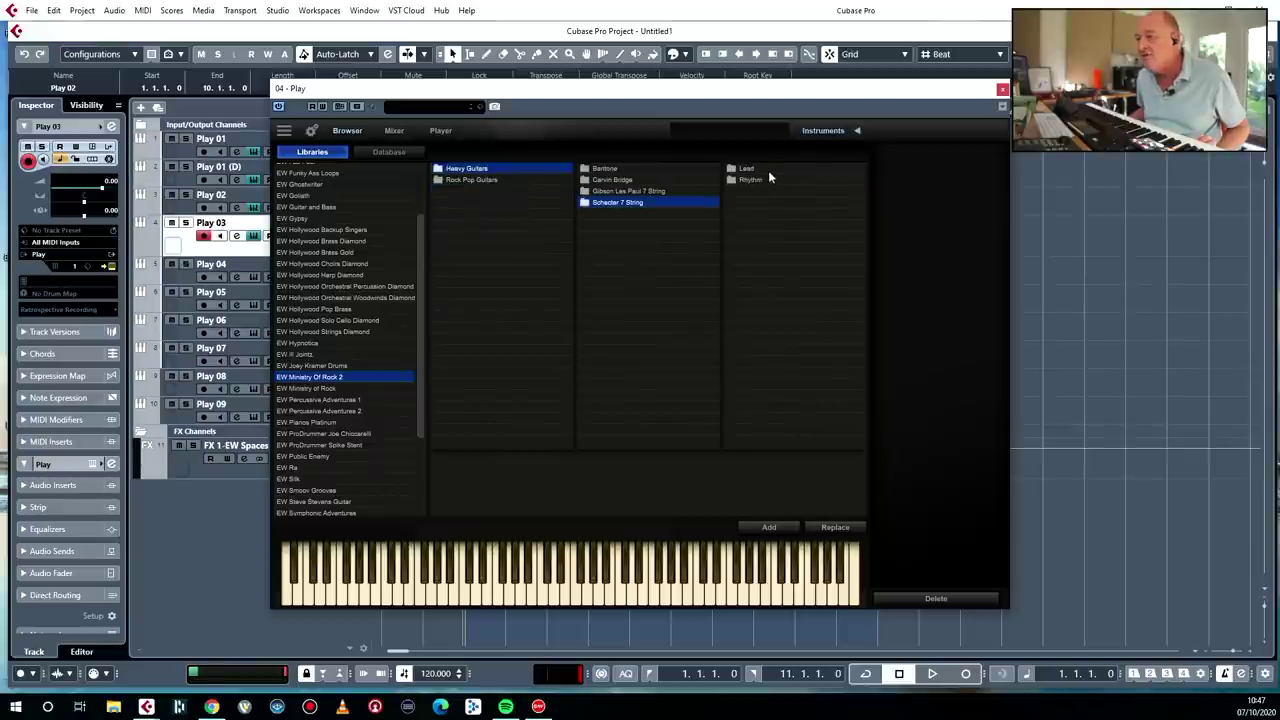
{"action": "left_click", "coordinate": [764, 170]}
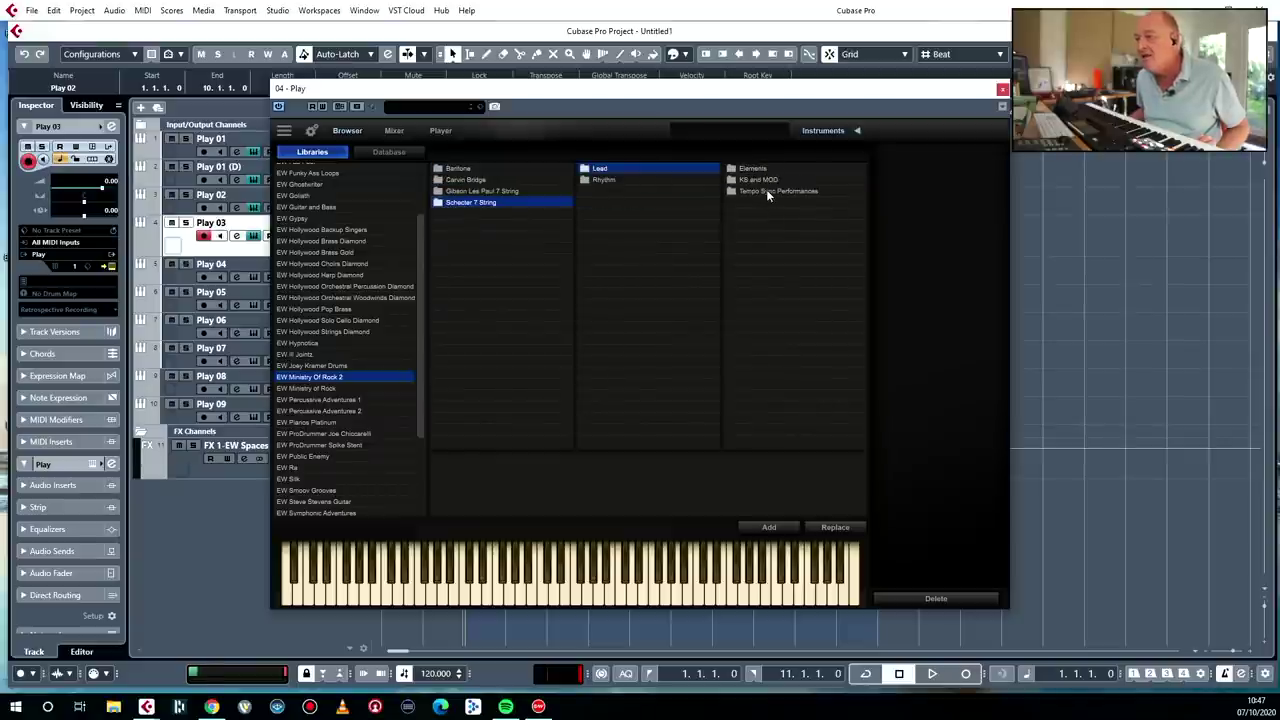
{"action": "left_click", "coordinate": [766, 181]}
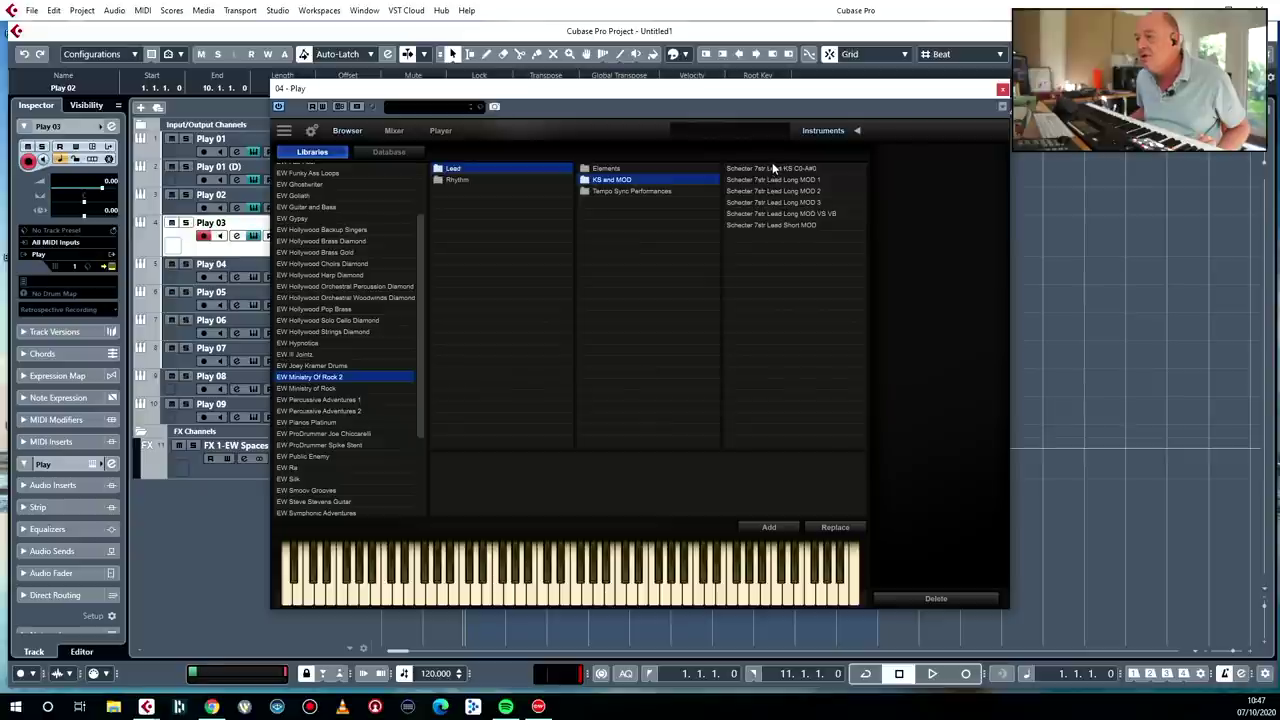
{"action": "double_click", "coordinate": [770, 169]}
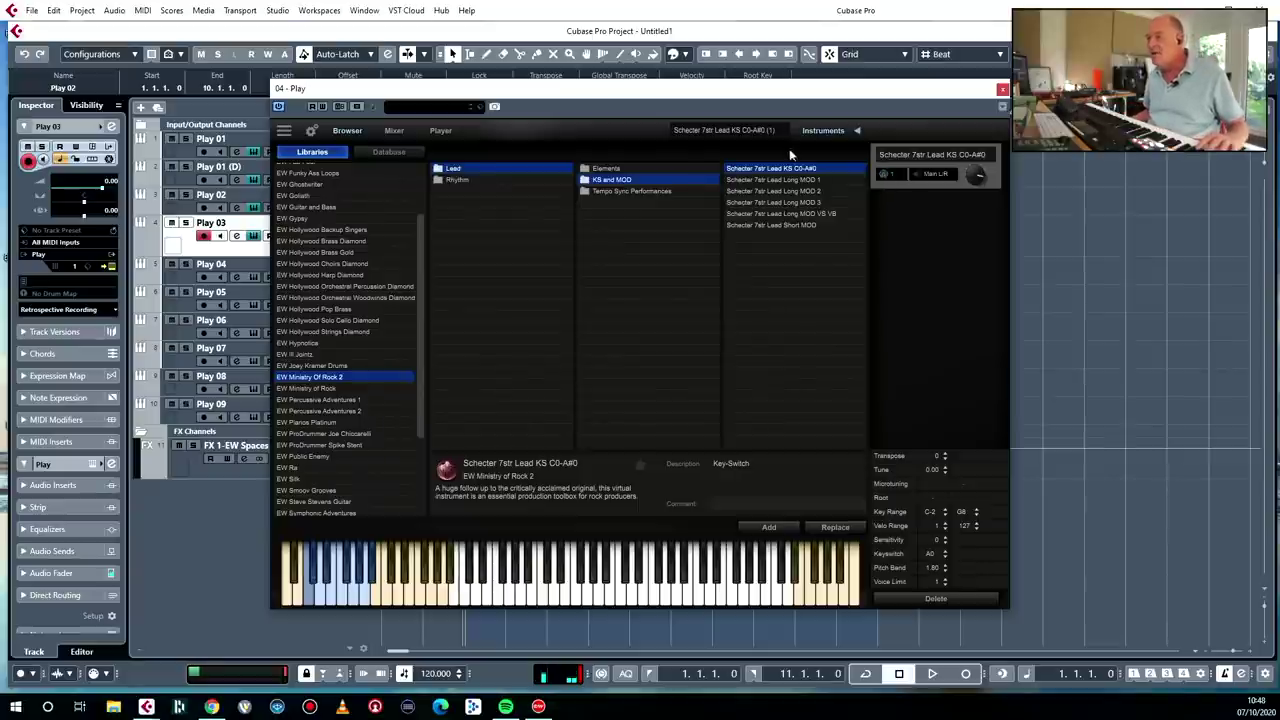
Step: Lower the guitar instrument's level in Play and record a nine-bar lead guitar part on the Play 03 track from bar 1
{"action": "left_click_drag", "start_coordinate": [972, 178], "coordinate": [975, 192]}
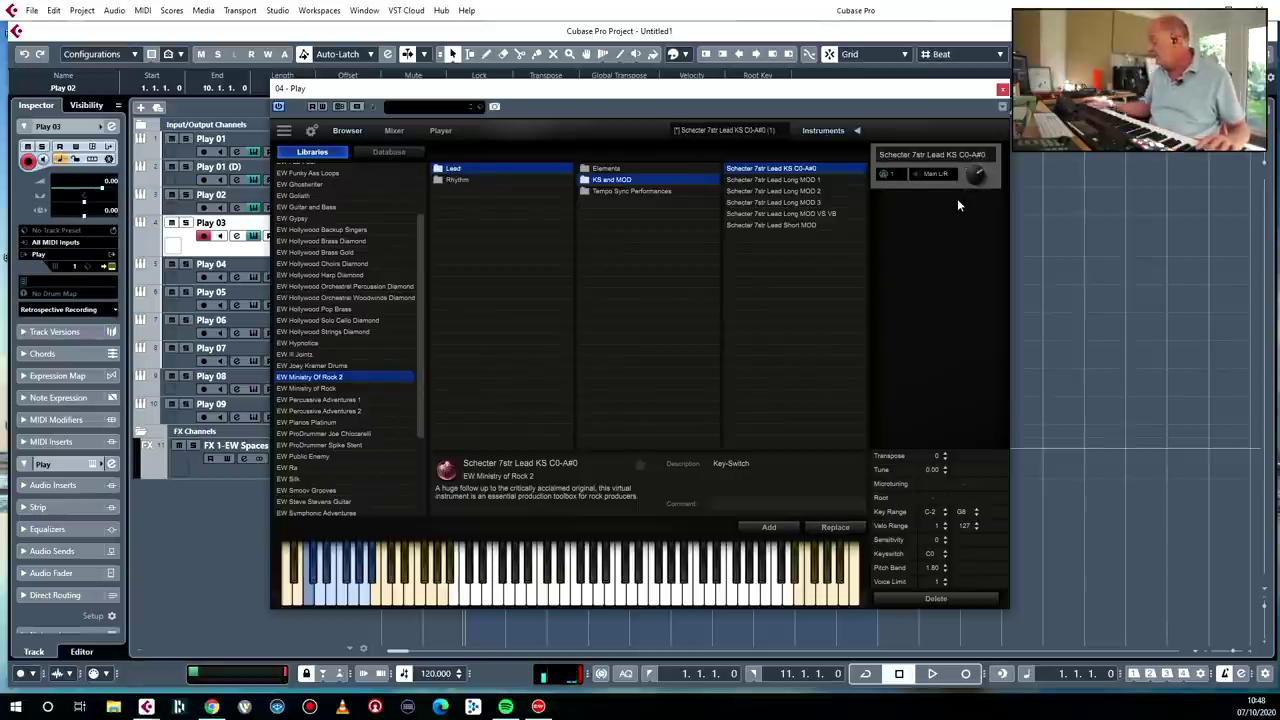
{"action": "key", "text": "KP_Multiply"}
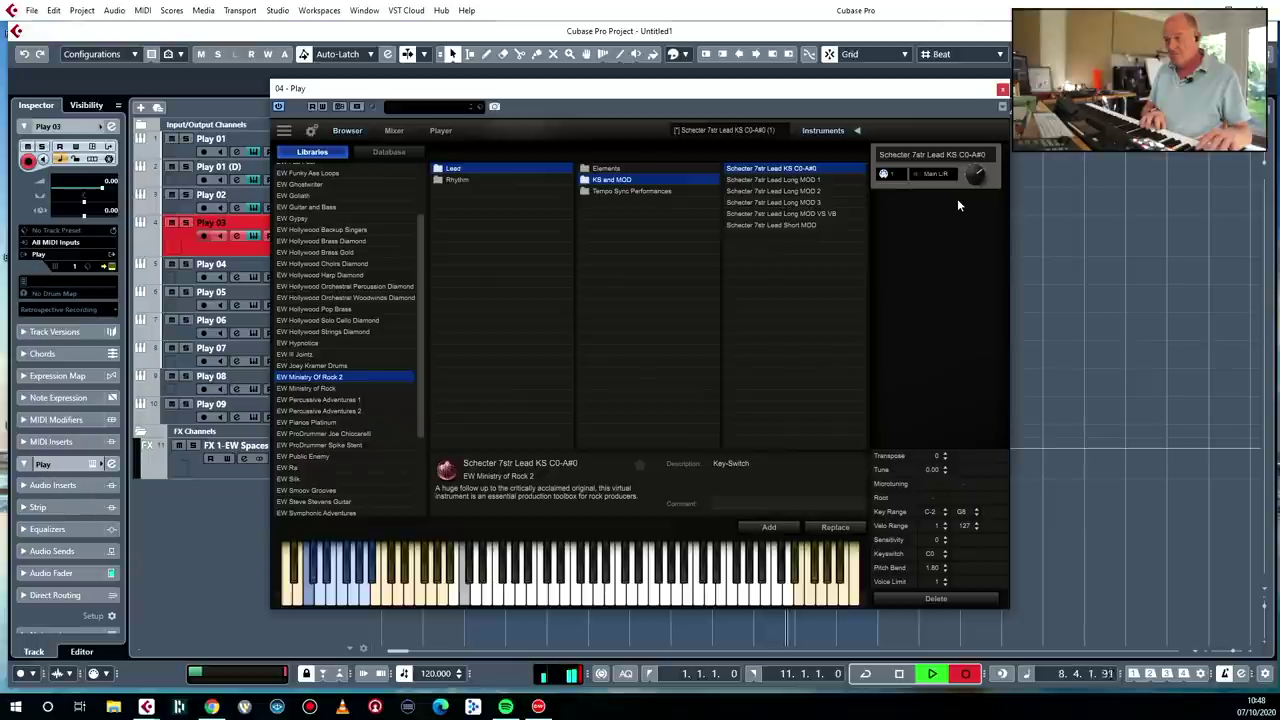
{"action": "key", "text": "space"}
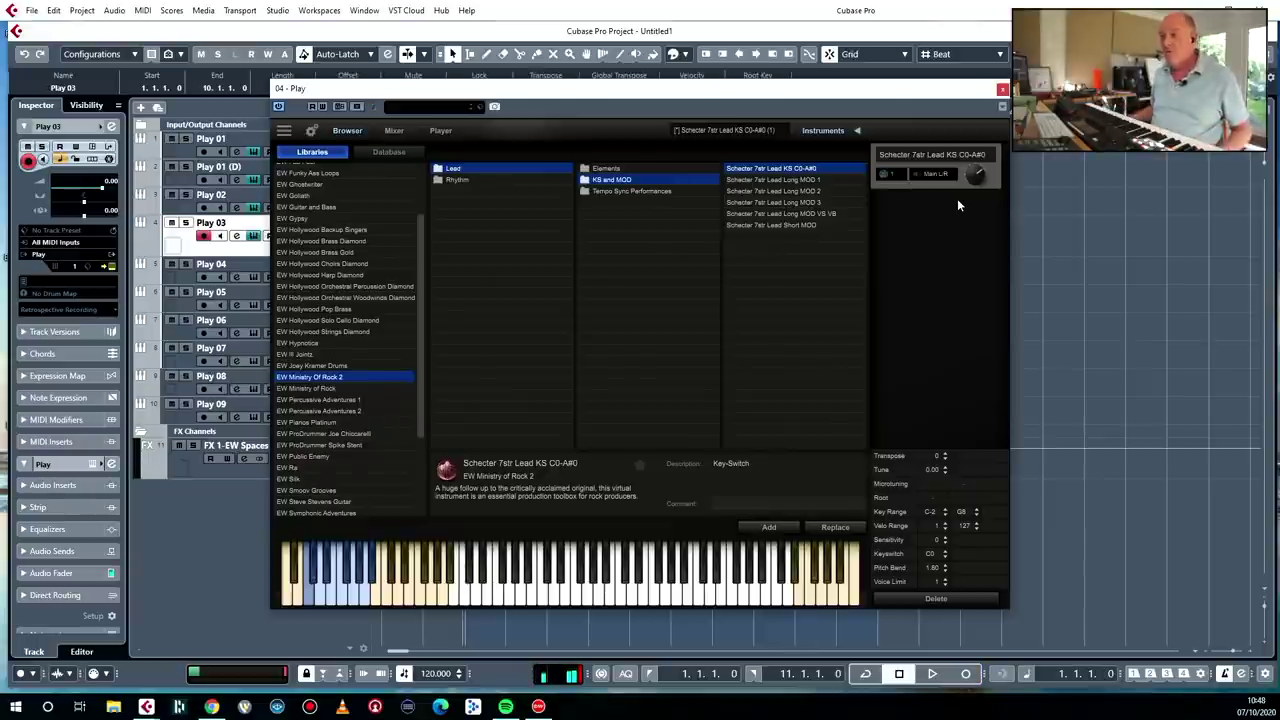
{"action": "left_click_drag", "start_coordinate": [694, 90], "coordinate": [711, 91]}
{"action": "left_click", "coordinate": [1092, 89]}
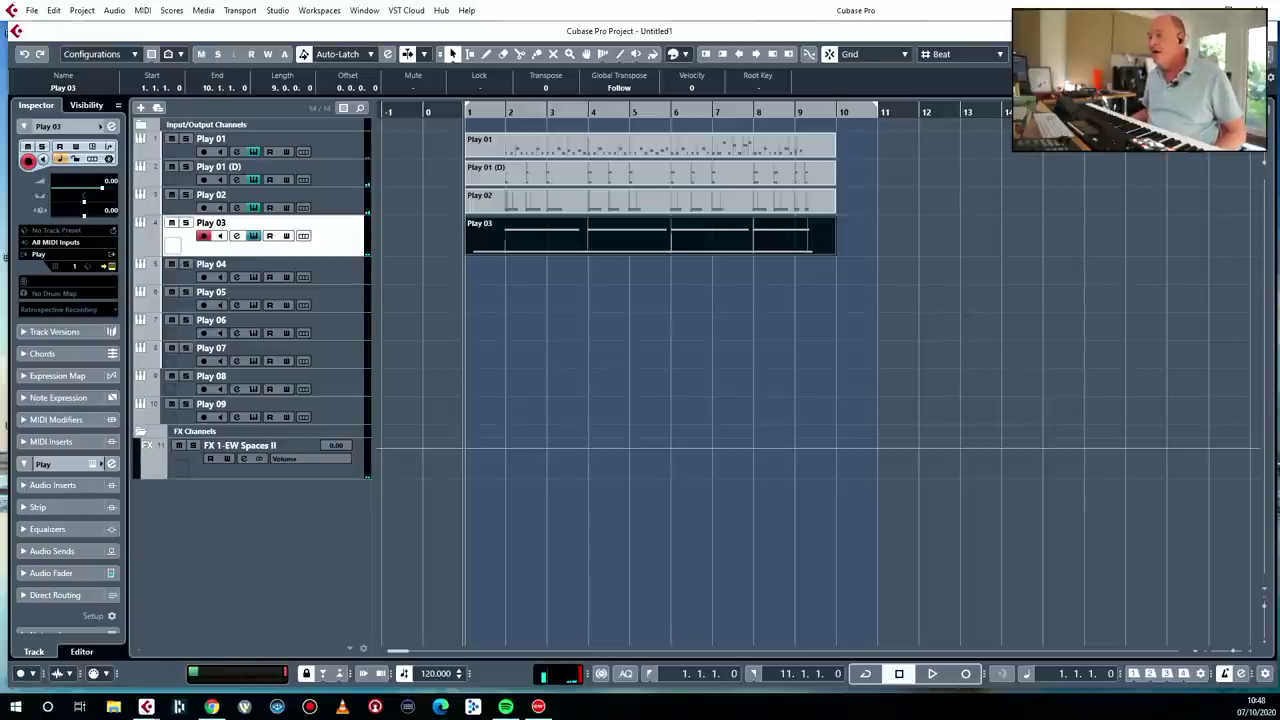
Step: Show the mixer below the arrangement
{"action": "key", "text": "alt+F3"}
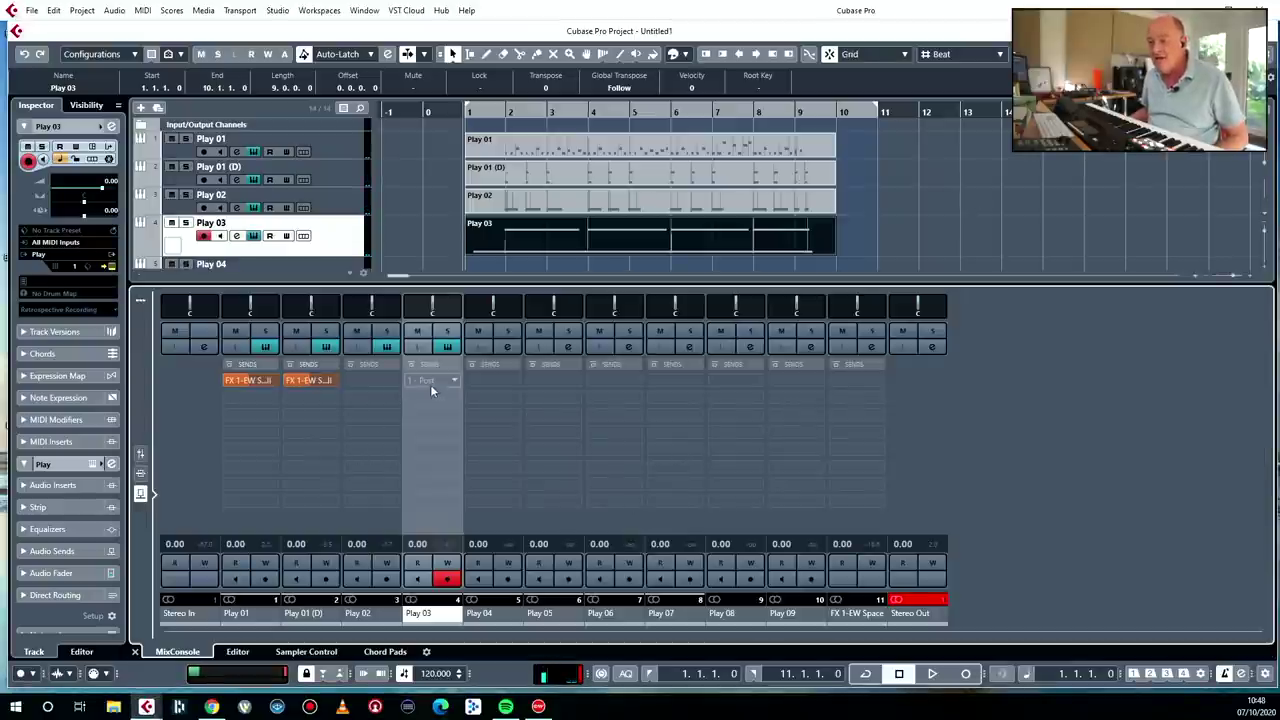
{"action": "left_click", "coordinate": [451, 382]}
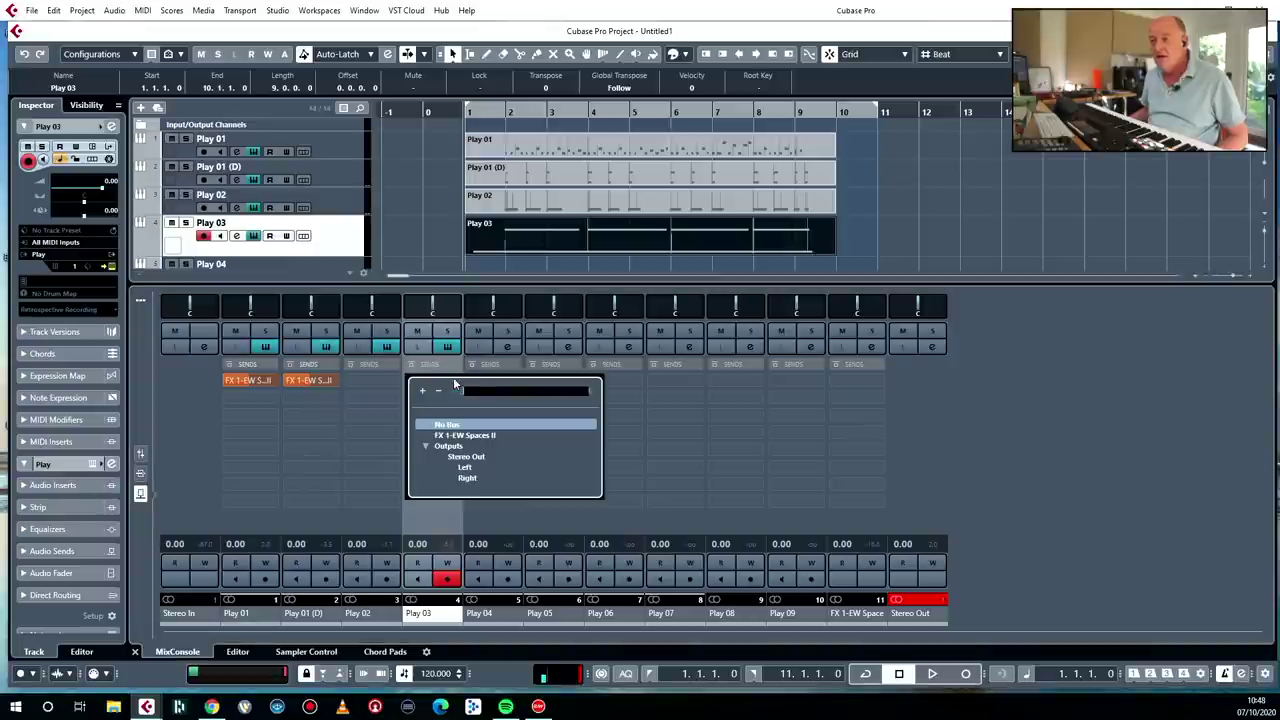
{"action": "type", "text": "stereo"}
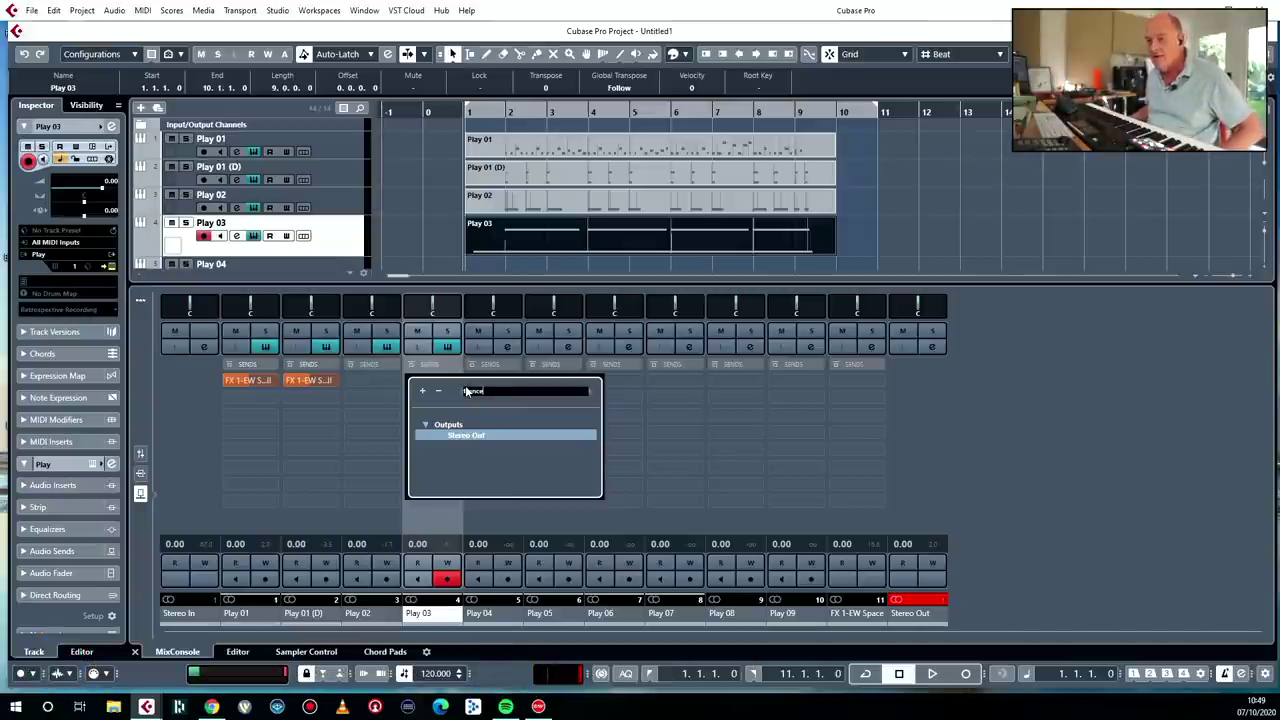
{"action": "left_click", "coordinate": [140, 477]}
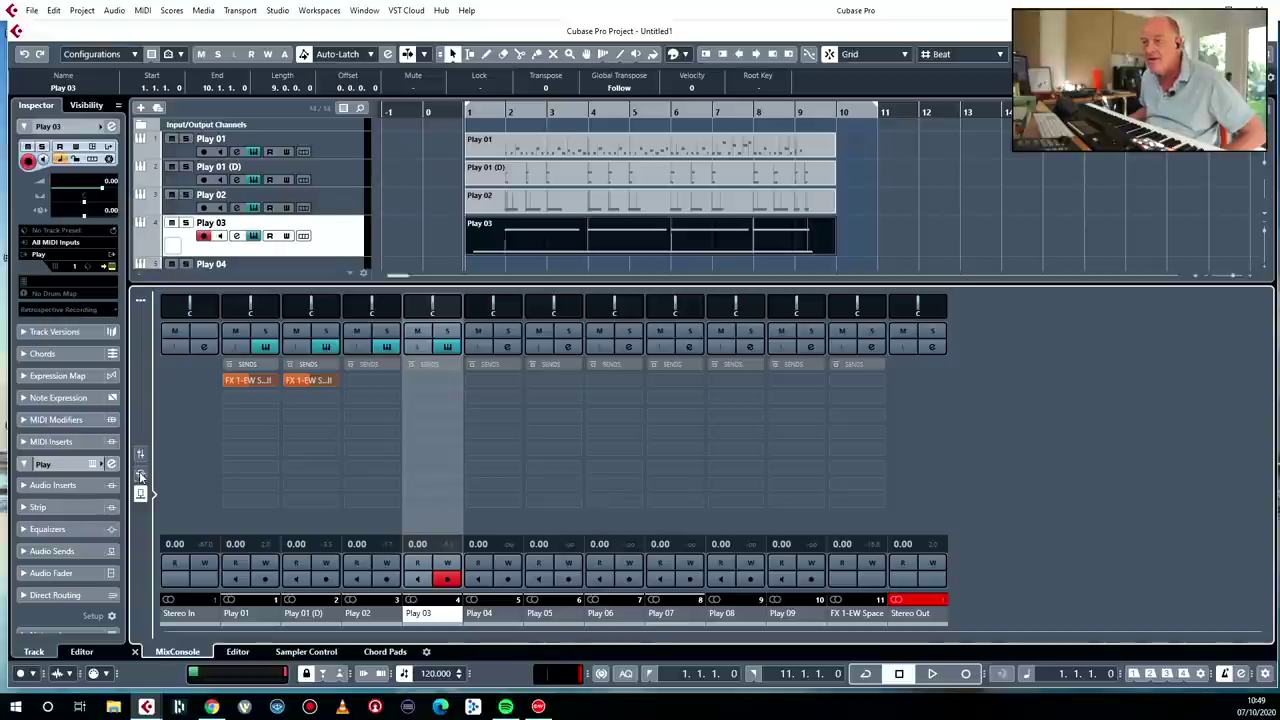
Step: Add the kHs Trance Gate effect to the second insert slot of the Play 03 channel
{"action": "left_click", "coordinate": [140, 475]}
{"action": "left_click_drag", "start_coordinate": [486, 404], "coordinate": [460, 397]}
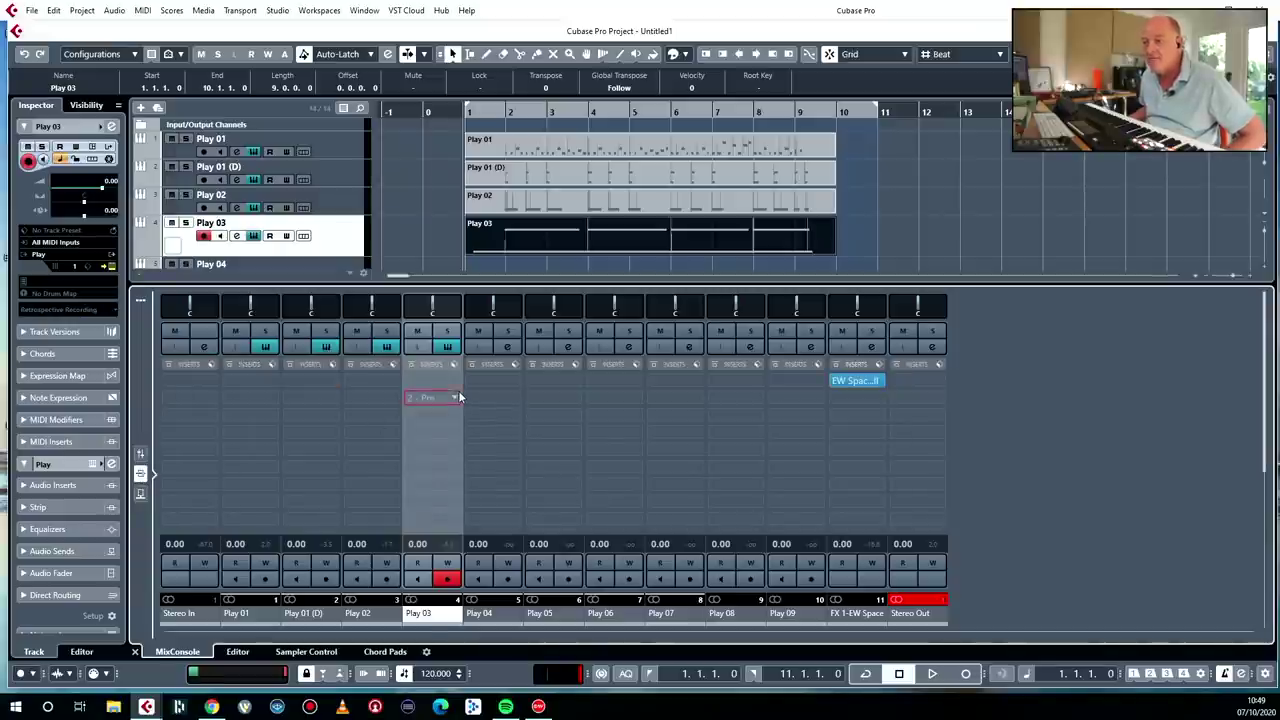
{"action": "left_click", "coordinate": [459, 397]}
{"action": "type", "text": "trance"}
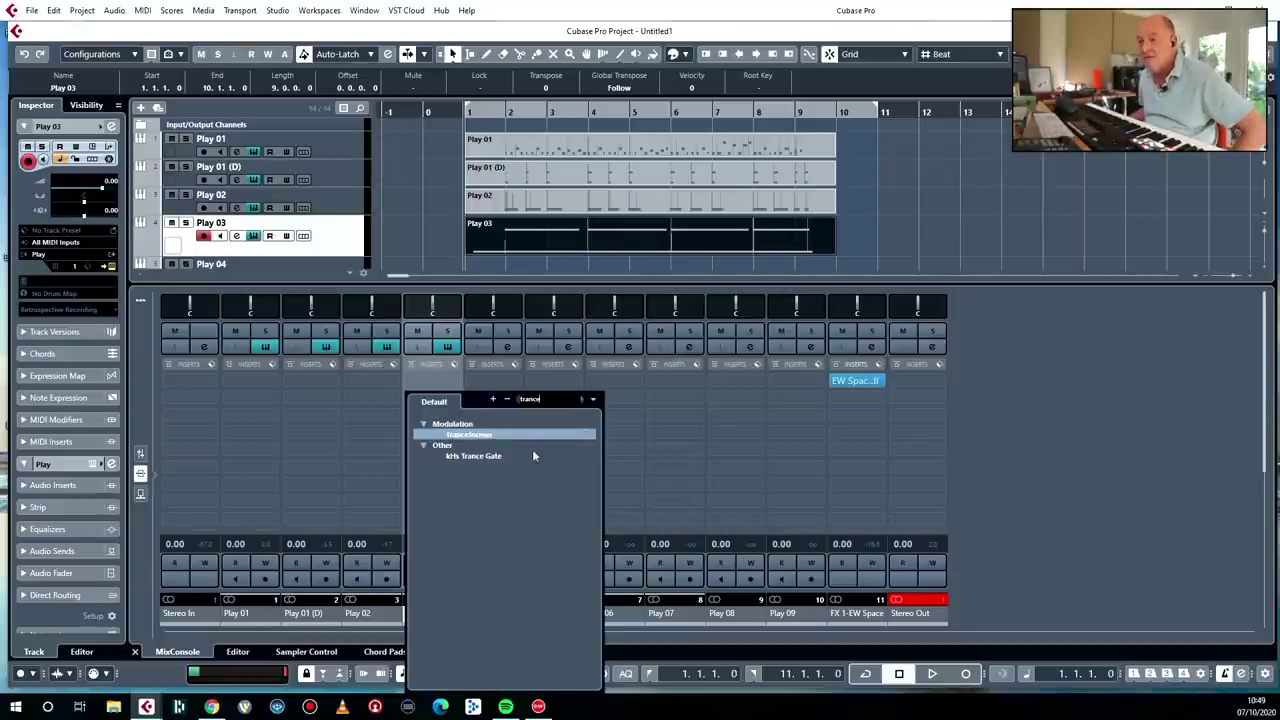
{"action": "left_click", "coordinate": [474, 458]}
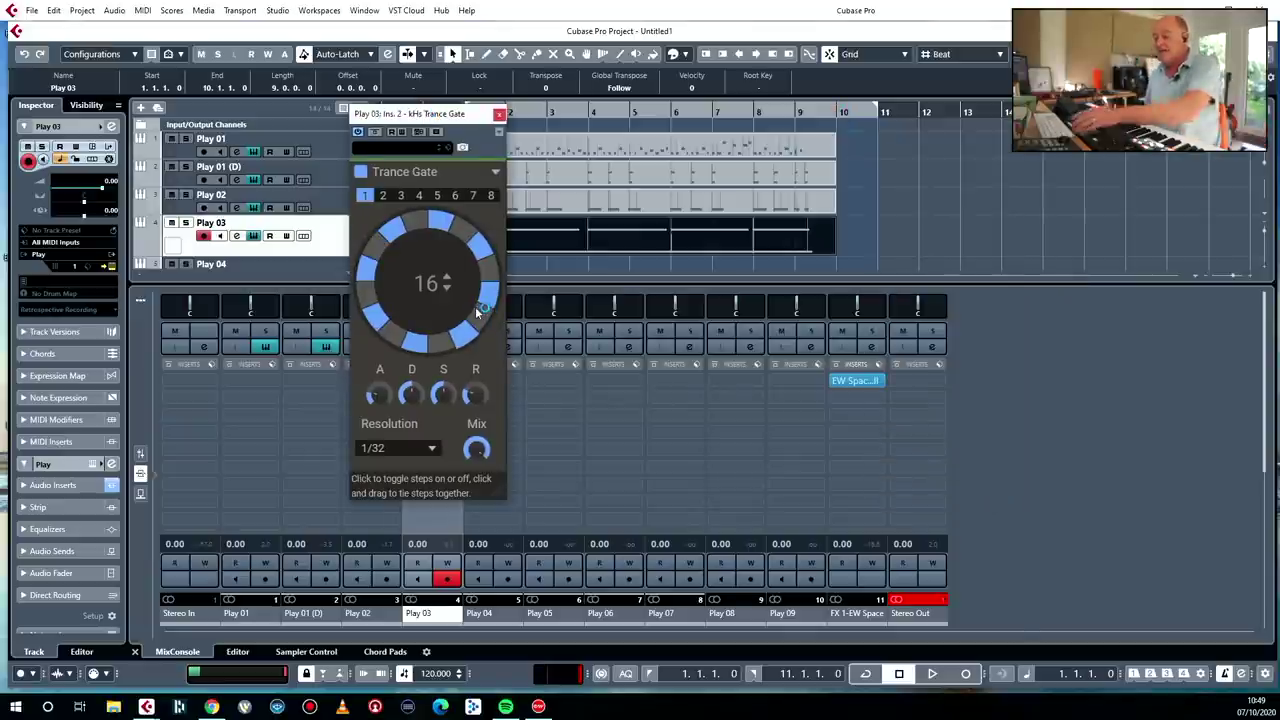
Step: Play back the arrangement from bar 1 to hear the gated guitar, closing the Trance Gate window and the mixer
{"action": "key", "text": "space"}
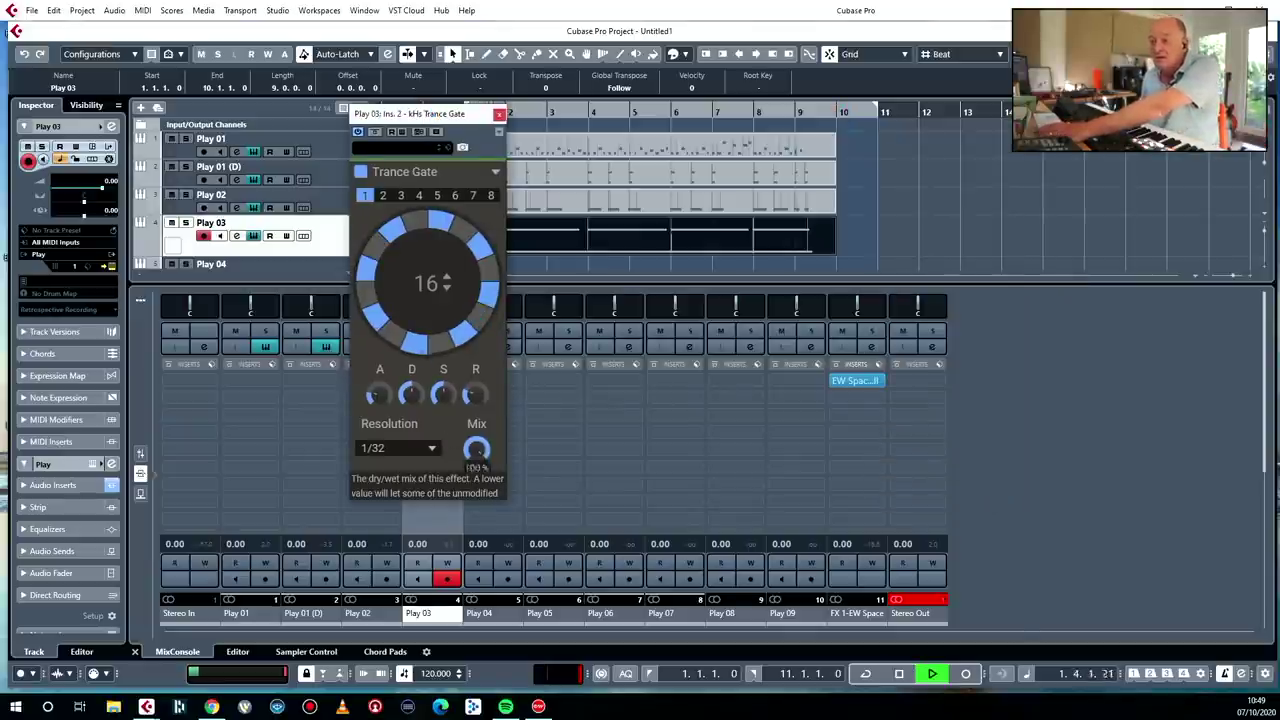
{"action": "mouse_move", "coordinate": [476, 449]}
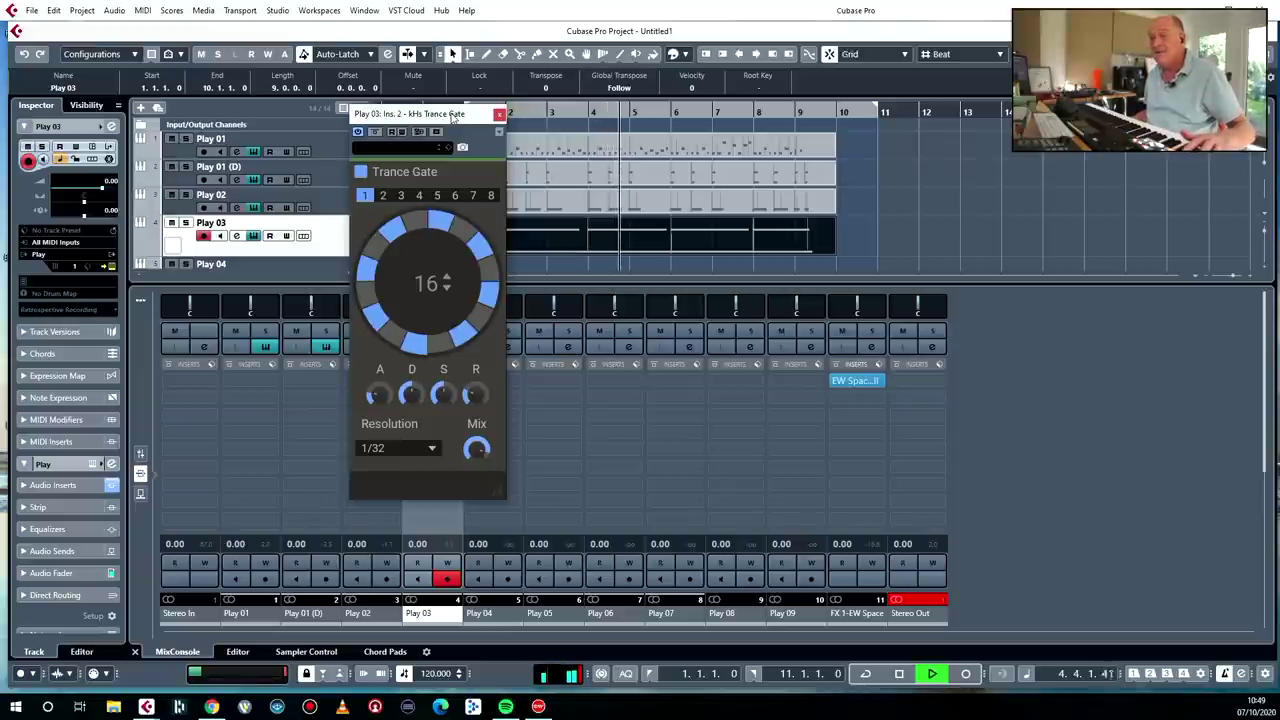
{"action": "left_click", "coordinate": [499, 113]}
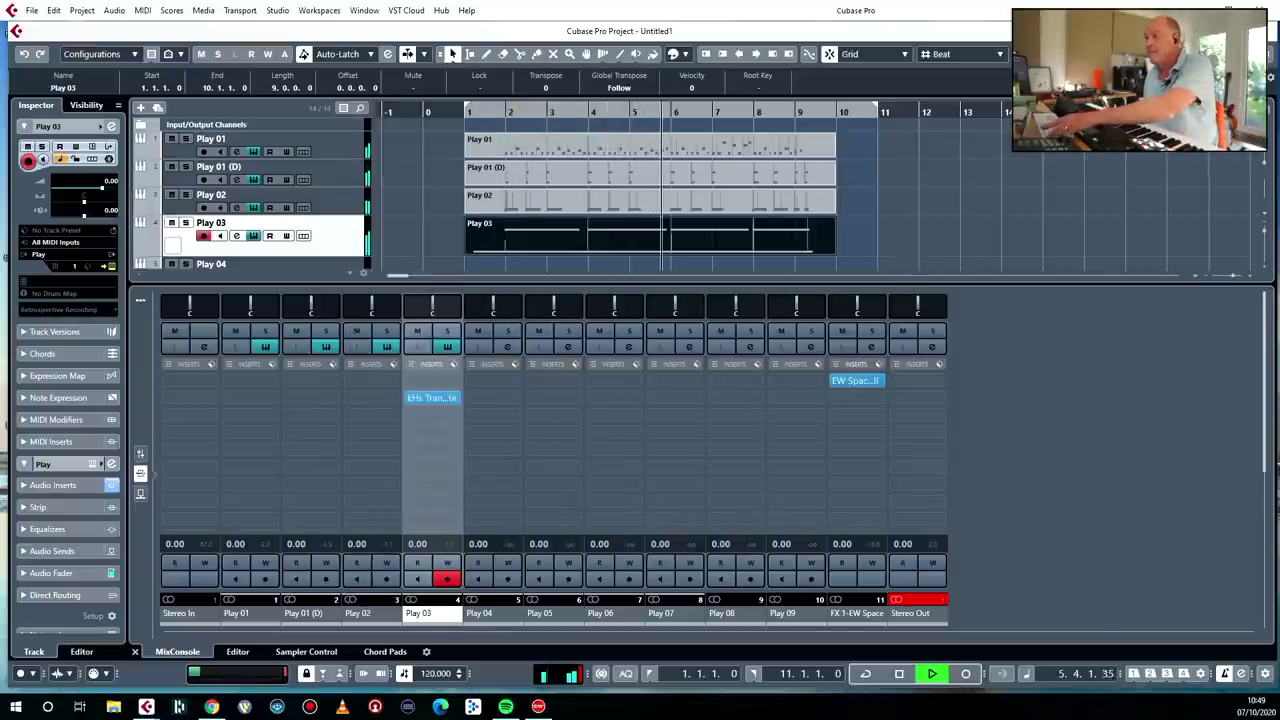
{"action": "key", "text": "ctrl+alt+e"}
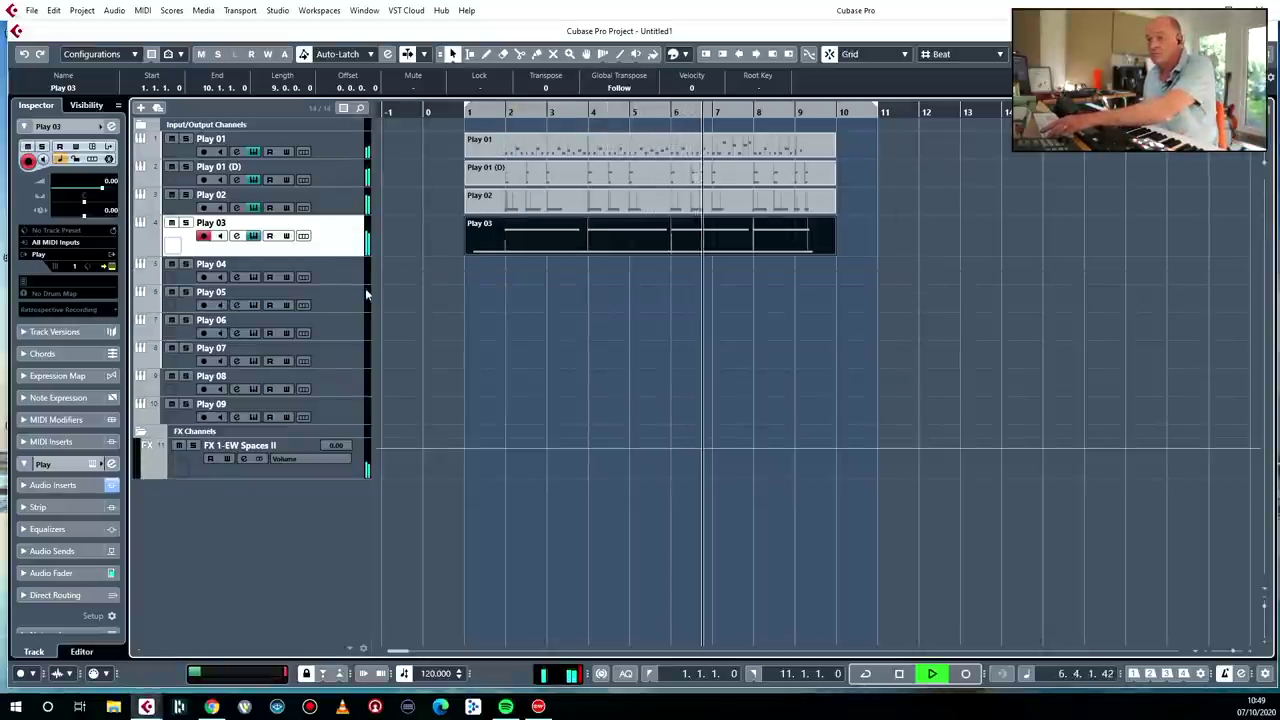
Step: Split all four recorded parts at bar 2 and duplicate their bar 2 to 9 sections so the copies start at bar 10
{"action": "left_click_drag", "start_coordinate": [863, 137], "coordinate": [506, 256]}
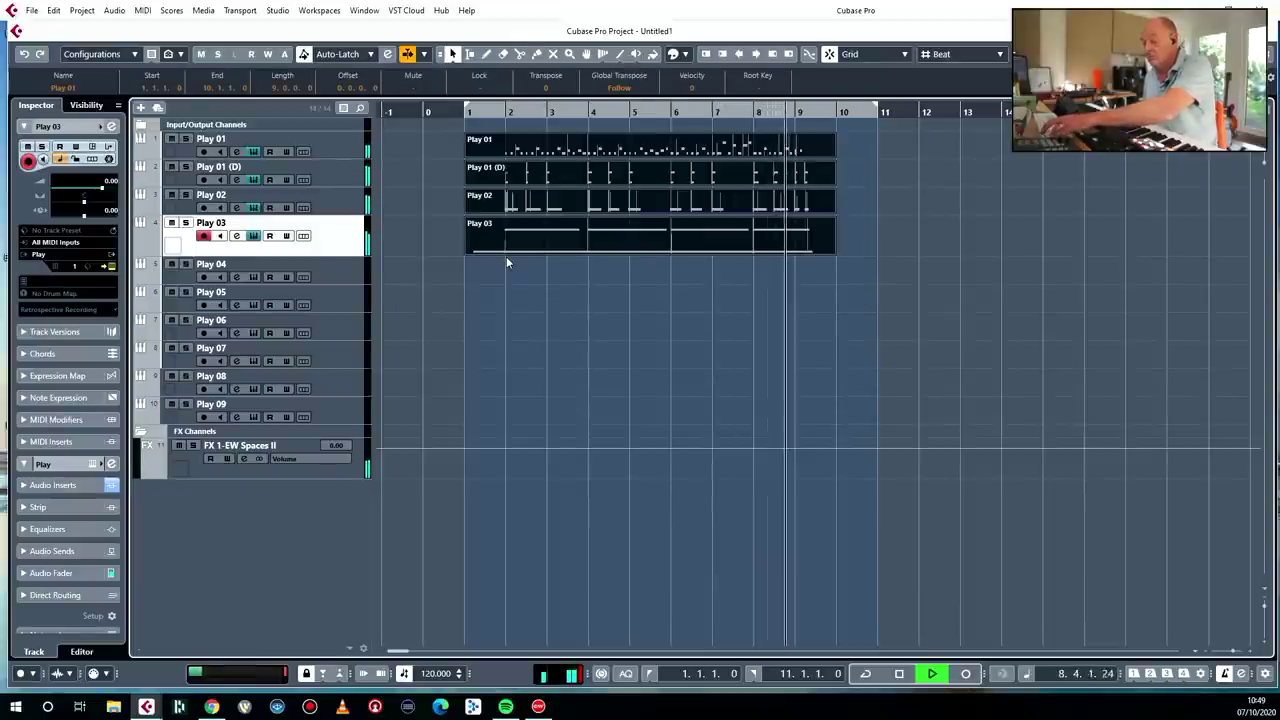
{"action": "key", "text": "3"}
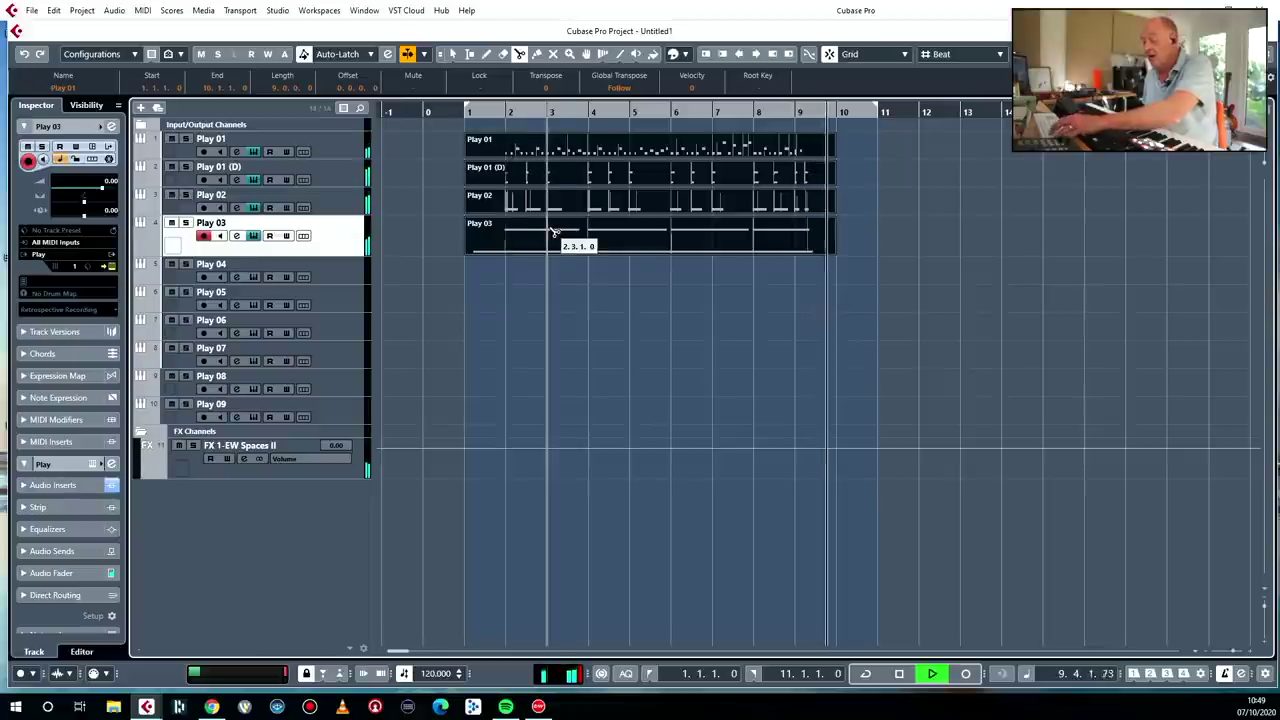
{"action": "key", "text": "space"}
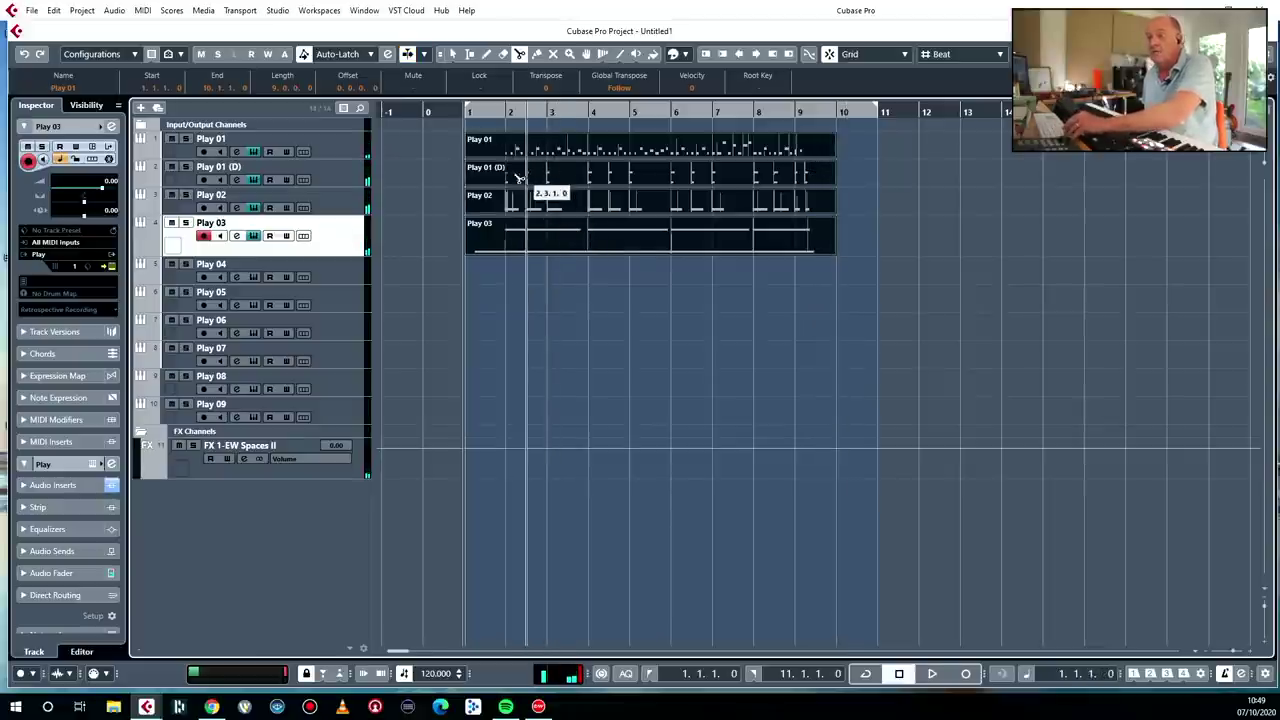
{"action": "left_click", "coordinate": [506, 188]}
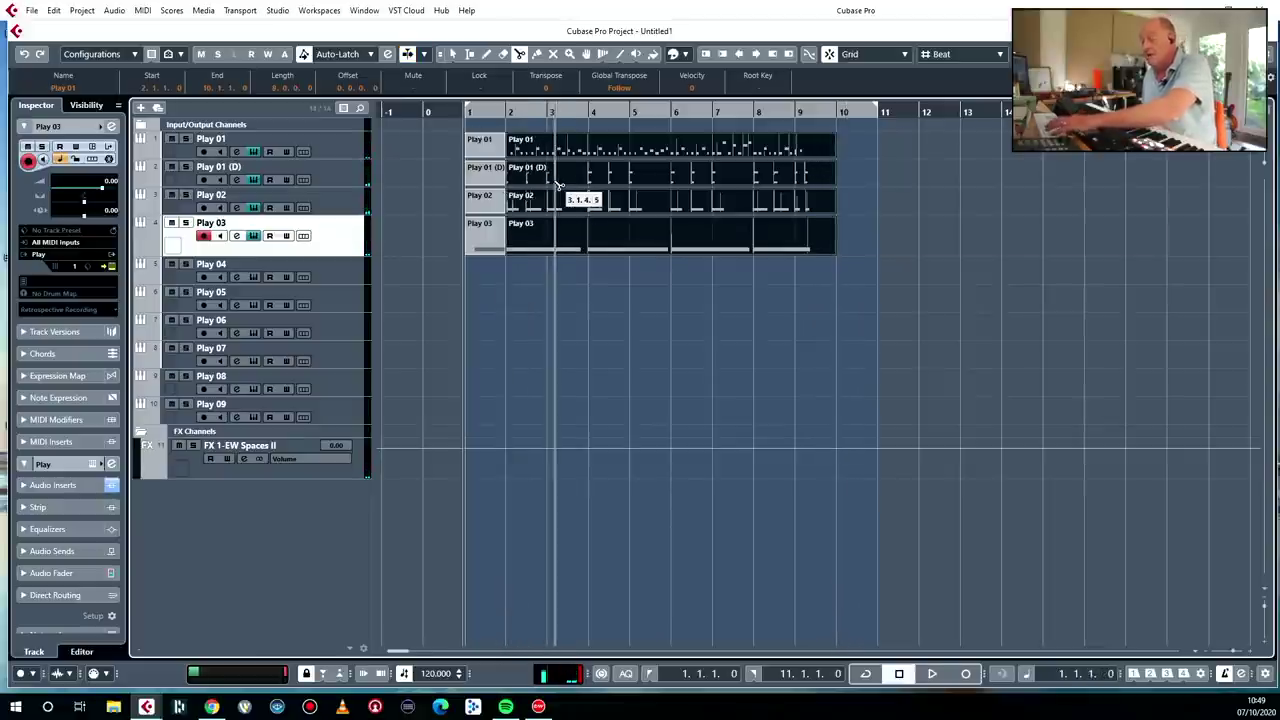
{"action": "key", "text": "ctrl+d"}
Step: On the Play 04 track, load the first legato patch of the 6 French Horns from EW Hollywood Brass Diamond
{"action": "left_click", "coordinate": [346, 276]}
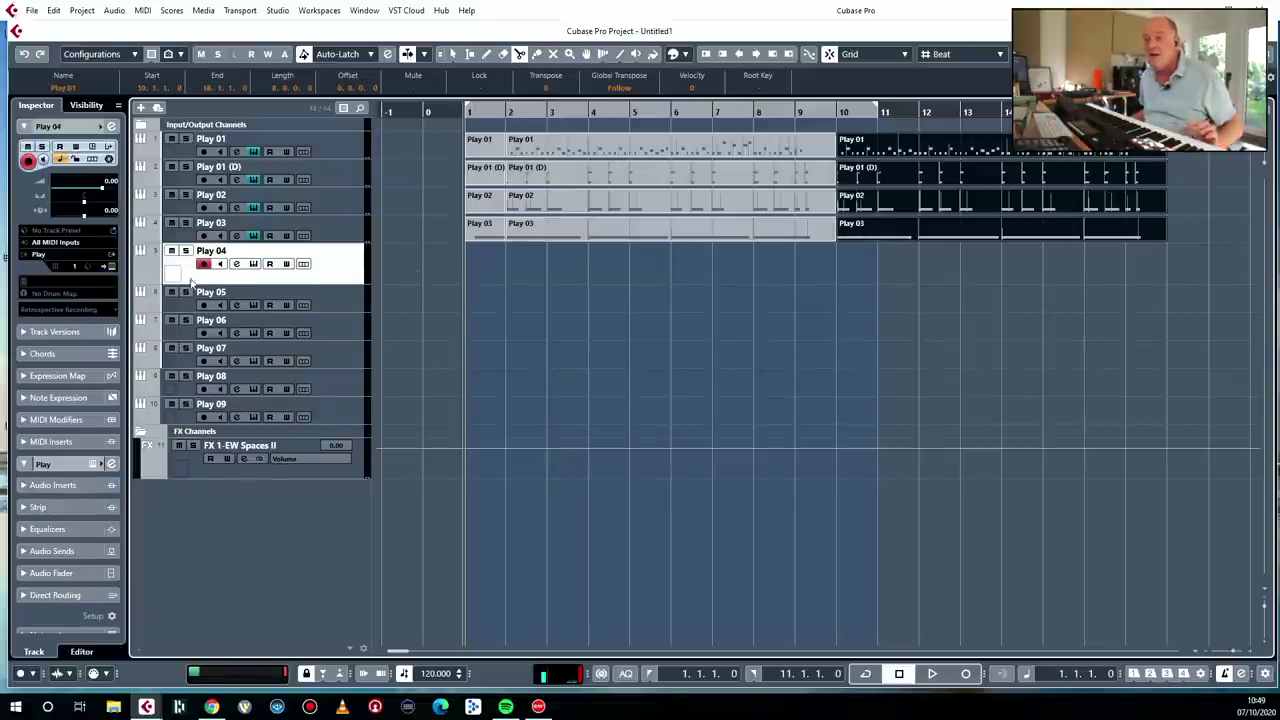
{"action": "left_click", "coordinate": [109, 268]}
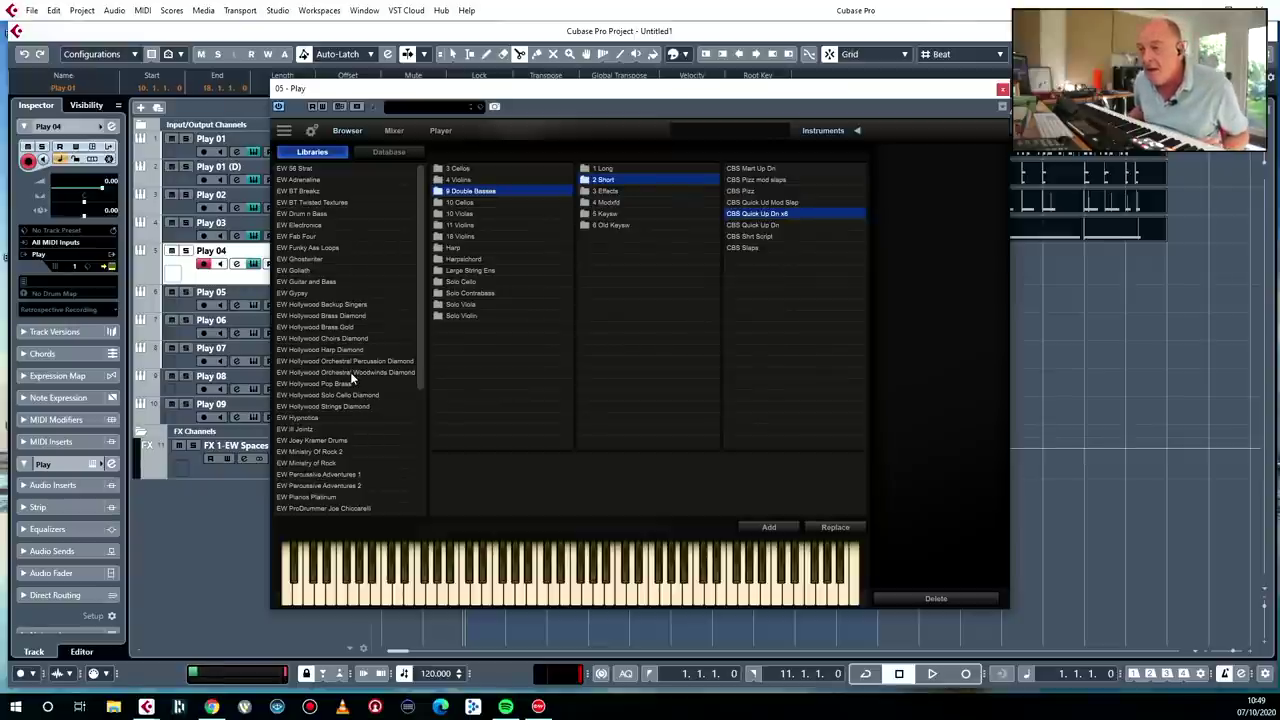
{"action": "scroll", "coordinate": [349, 482], "scroll_direction": "down", "scroll_amount": 1}
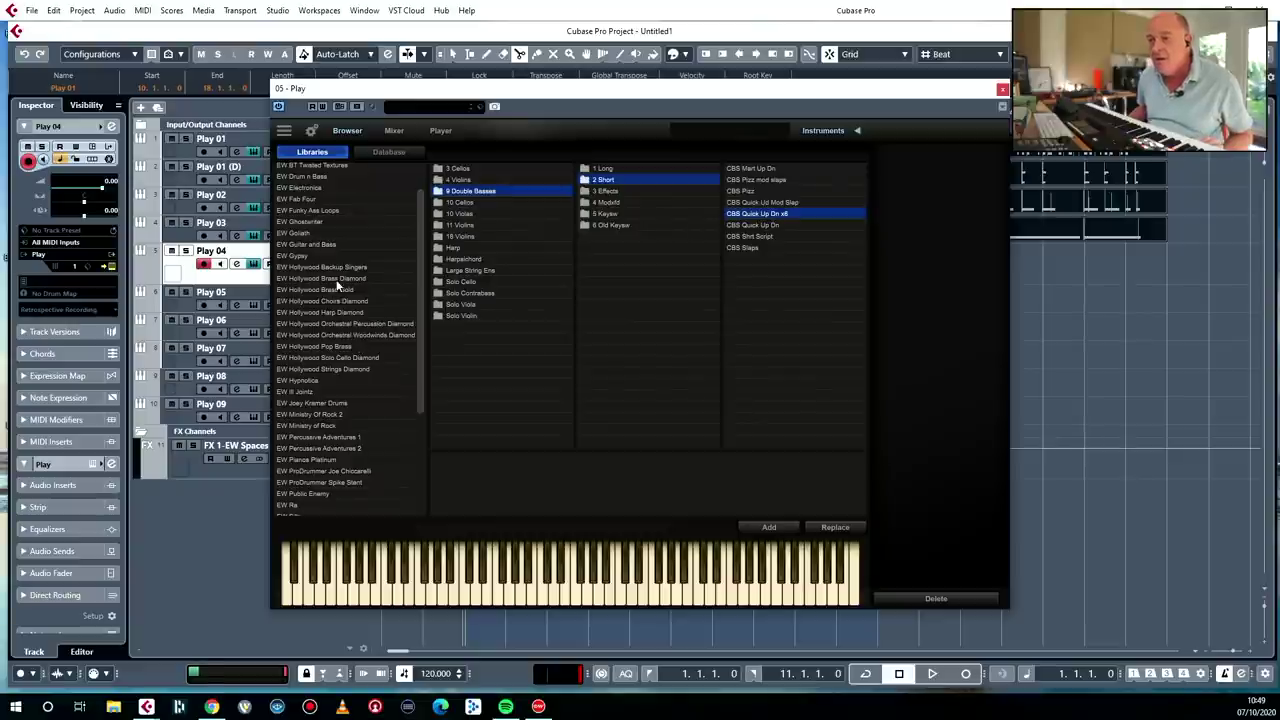
{"action": "left_click", "coordinate": [398, 279]}
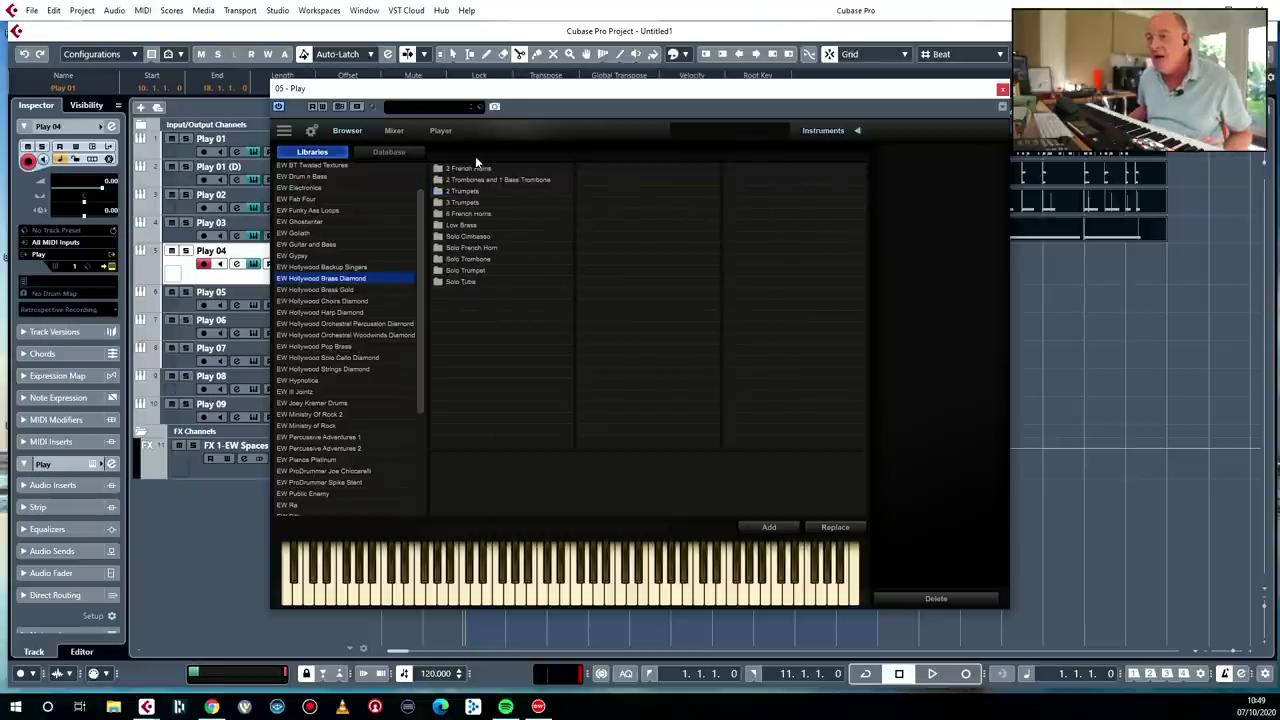
{"action": "left_click", "coordinate": [473, 212]}
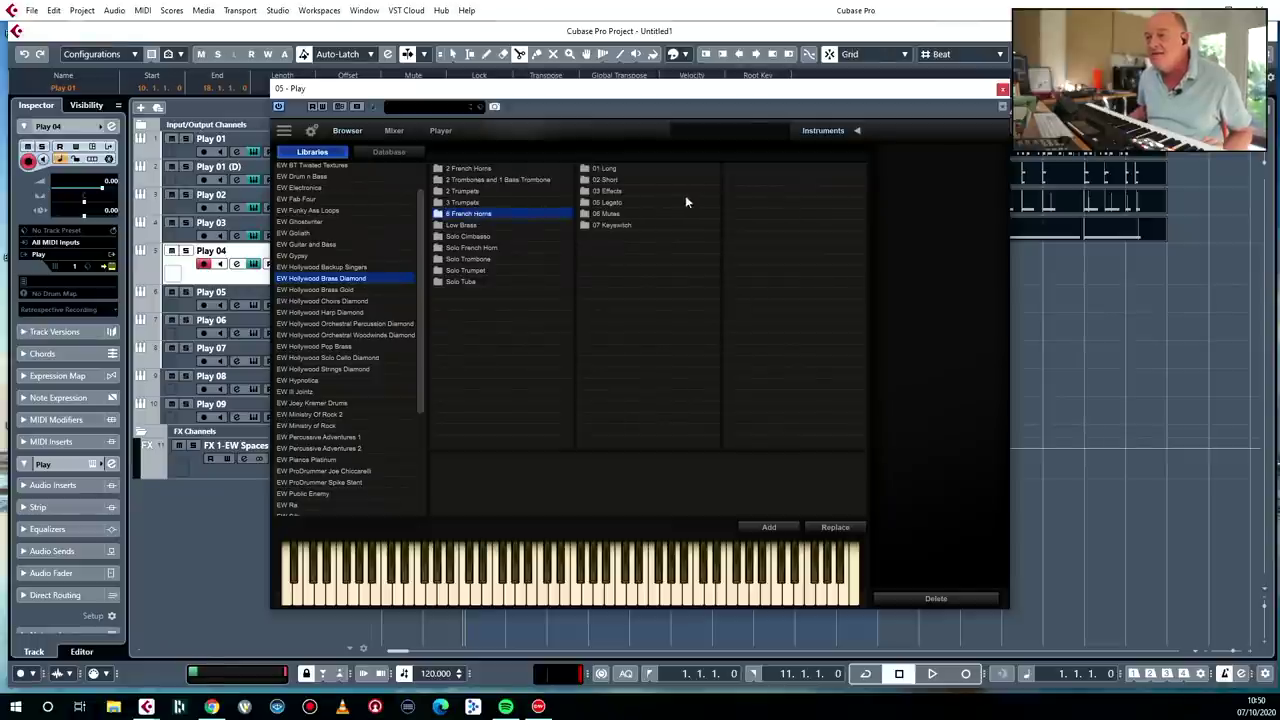
{"action": "left_click", "coordinate": [612, 203]}
{"action": "left_click", "coordinate": [788, 167]}
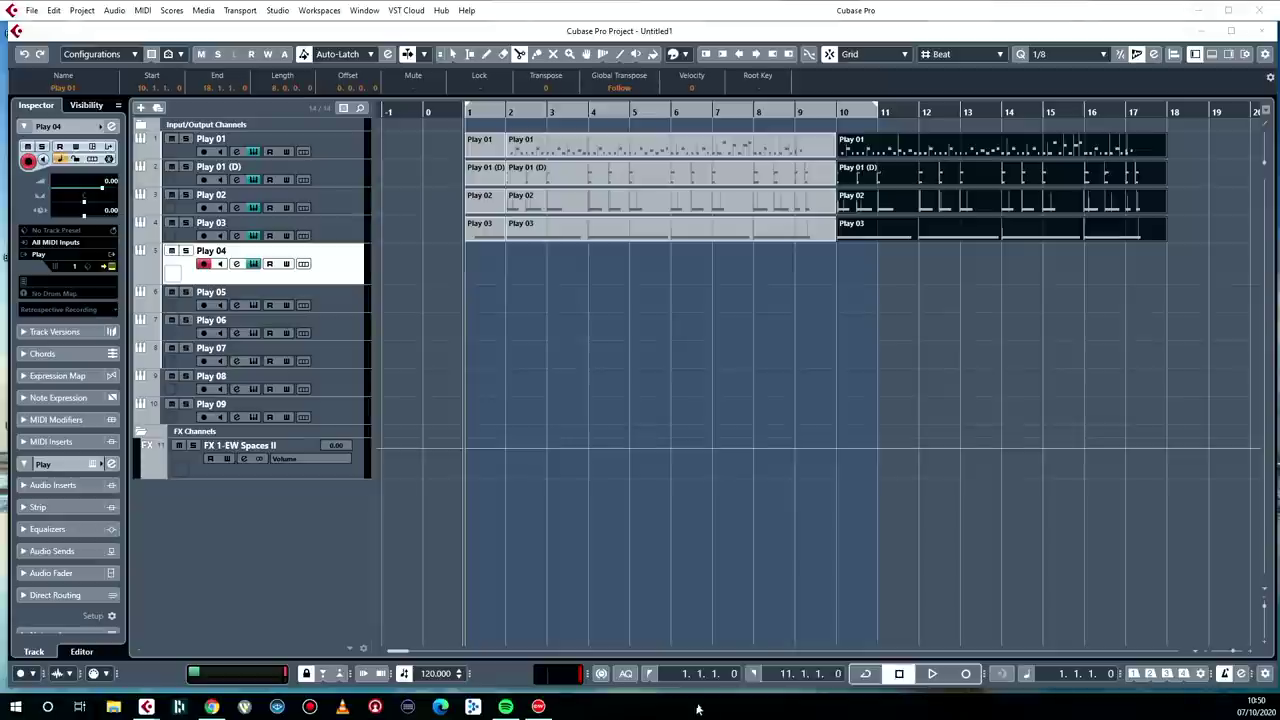
Step: Switch to Windows Task Manager and examine the computer's performance while the French horn samples load
{"action": "right_click", "coordinate": [702, 707]}
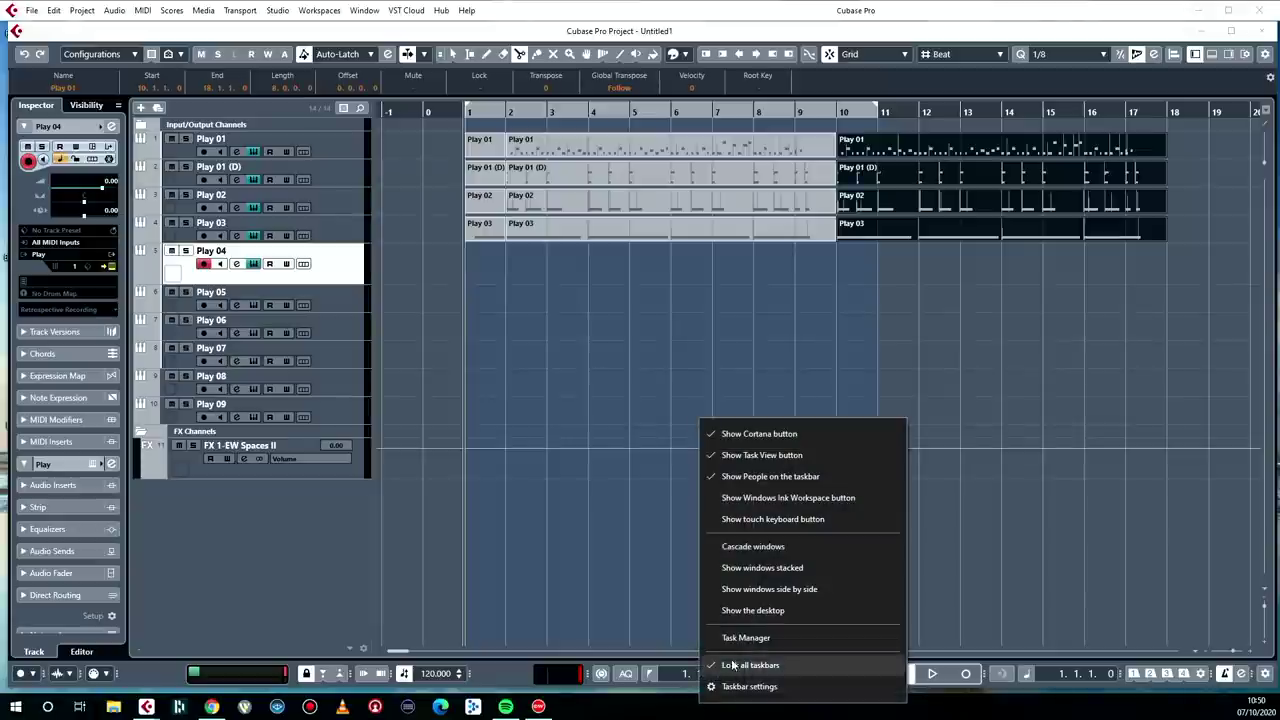
{"action": "left_click", "coordinate": [745, 638]}
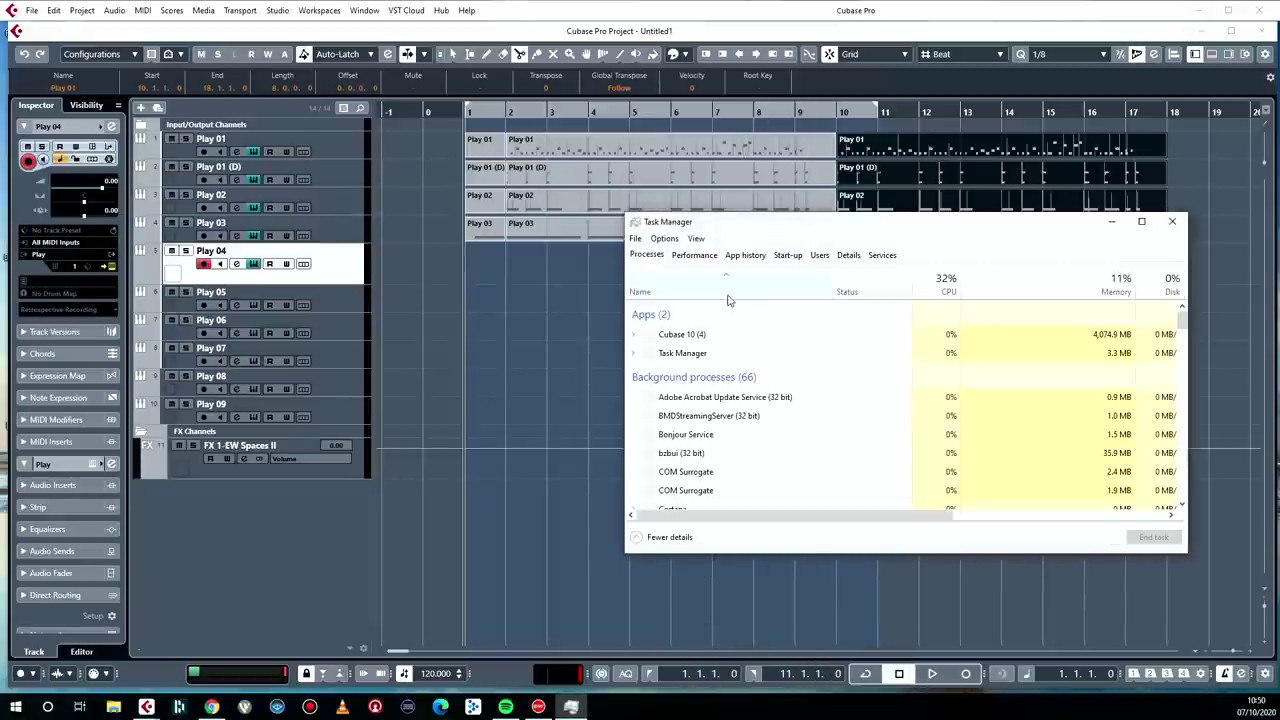
{"action": "left_click", "coordinate": [692, 256]}
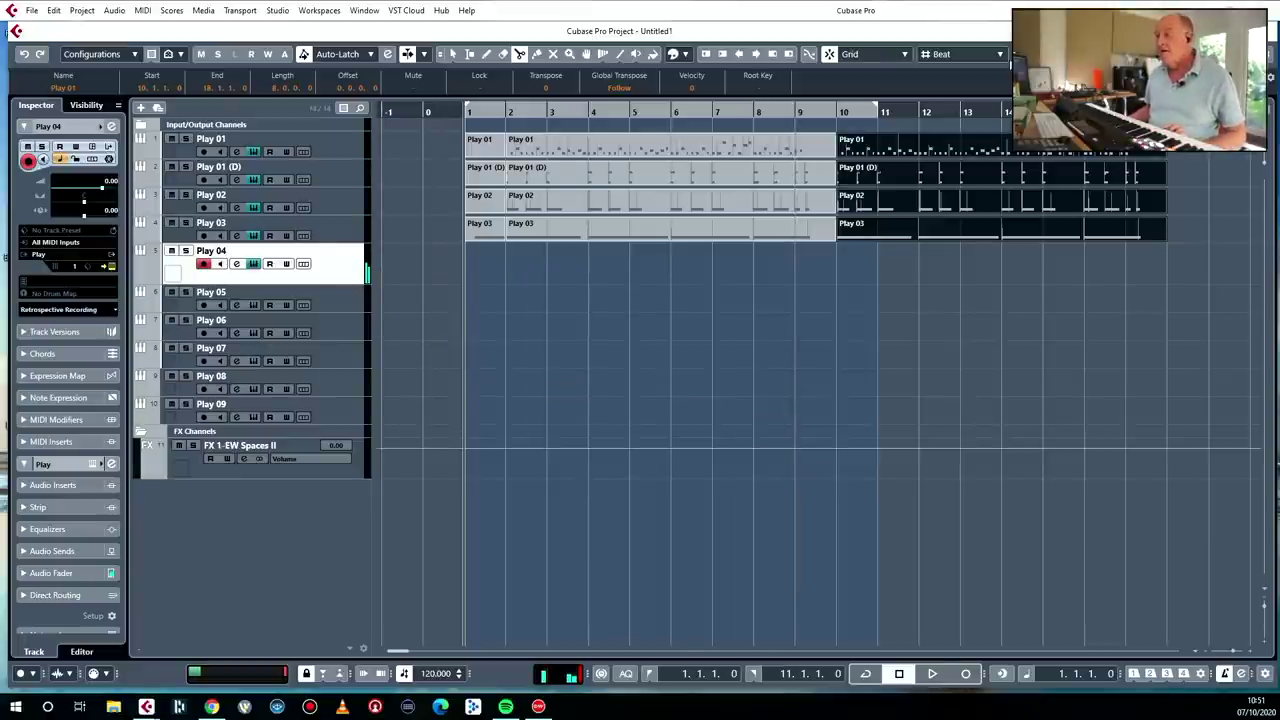
Step: Add a send from the Play 04 channel to the FX 1-EW Spaces II reverb in the mixer, then hide the mixer
{"action": "left_click", "coordinate": [253, 263]}
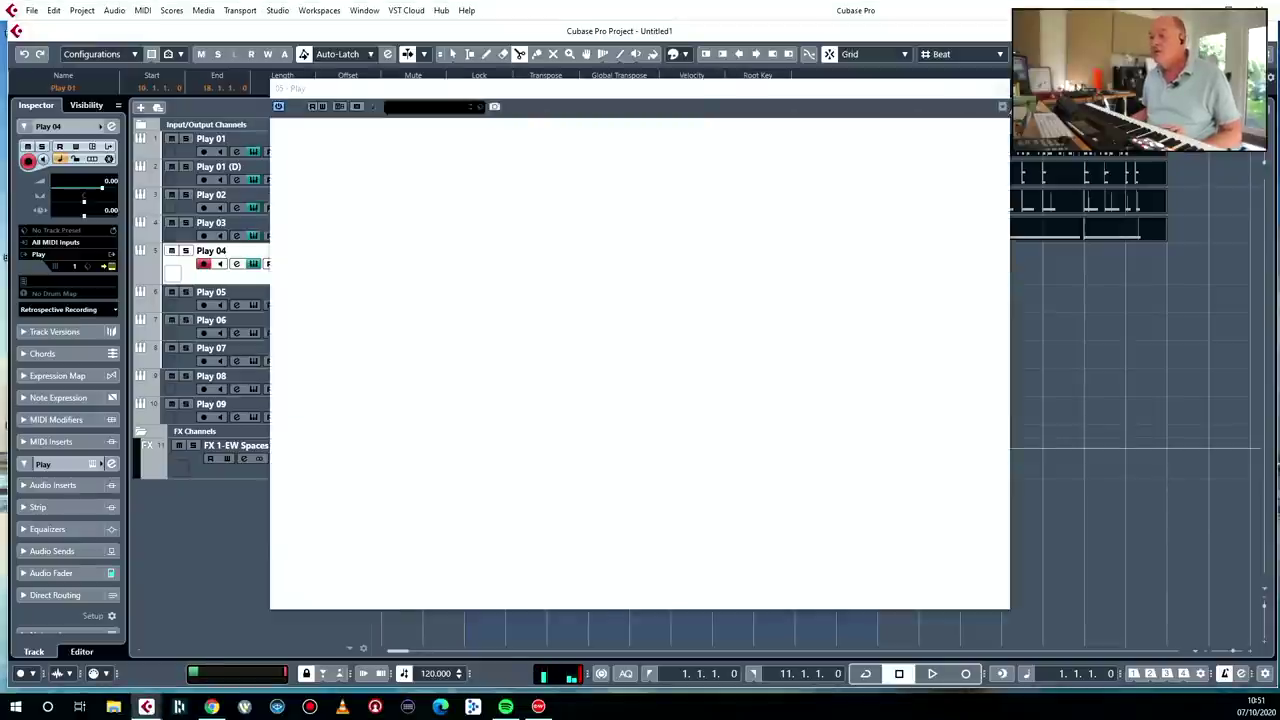
{"action": "left_click", "coordinate": [462, 97]}
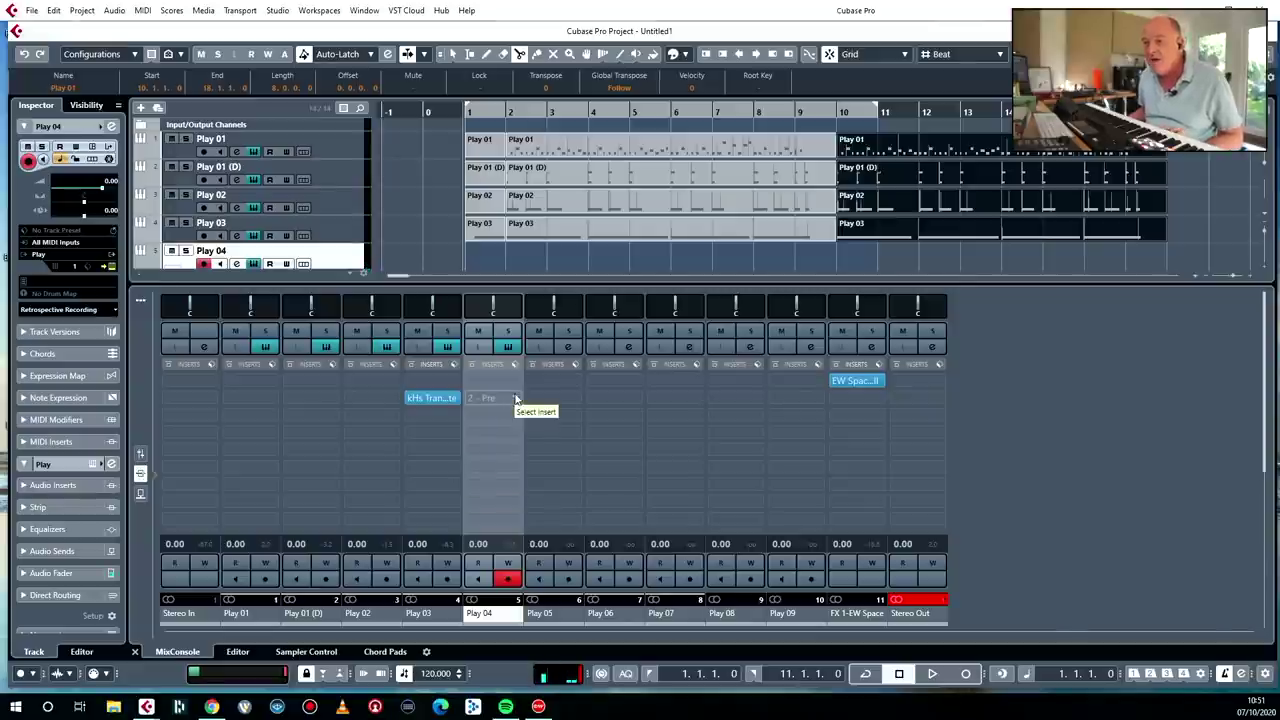
{"action": "left_click", "coordinate": [141, 492]}
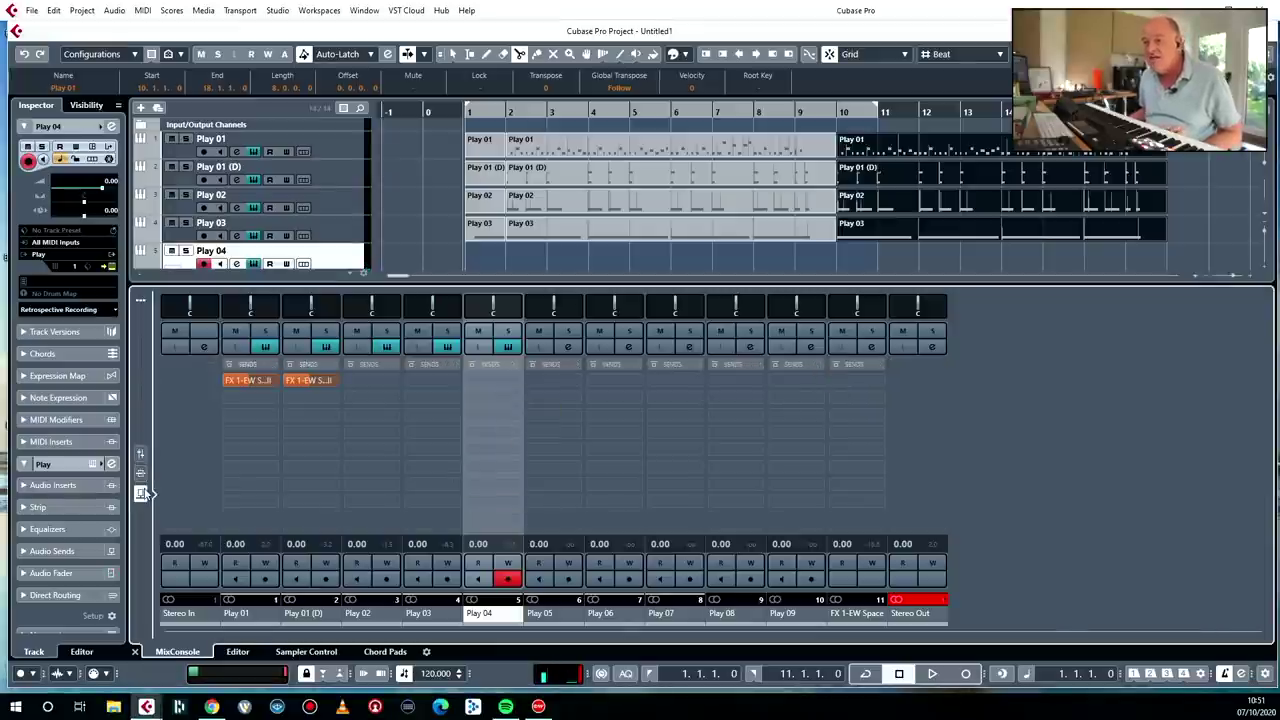
{"action": "left_click", "coordinate": [512, 381]}
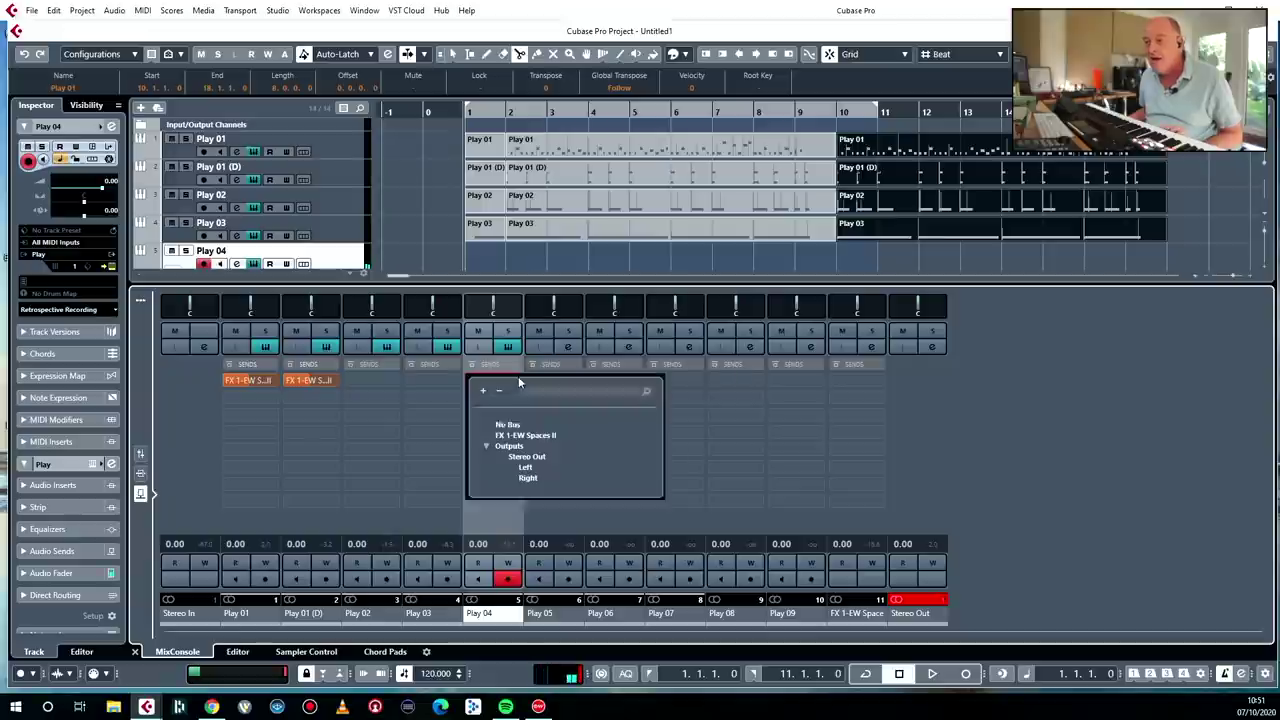
{"action": "left_click", "coordinate": [537, 435]}
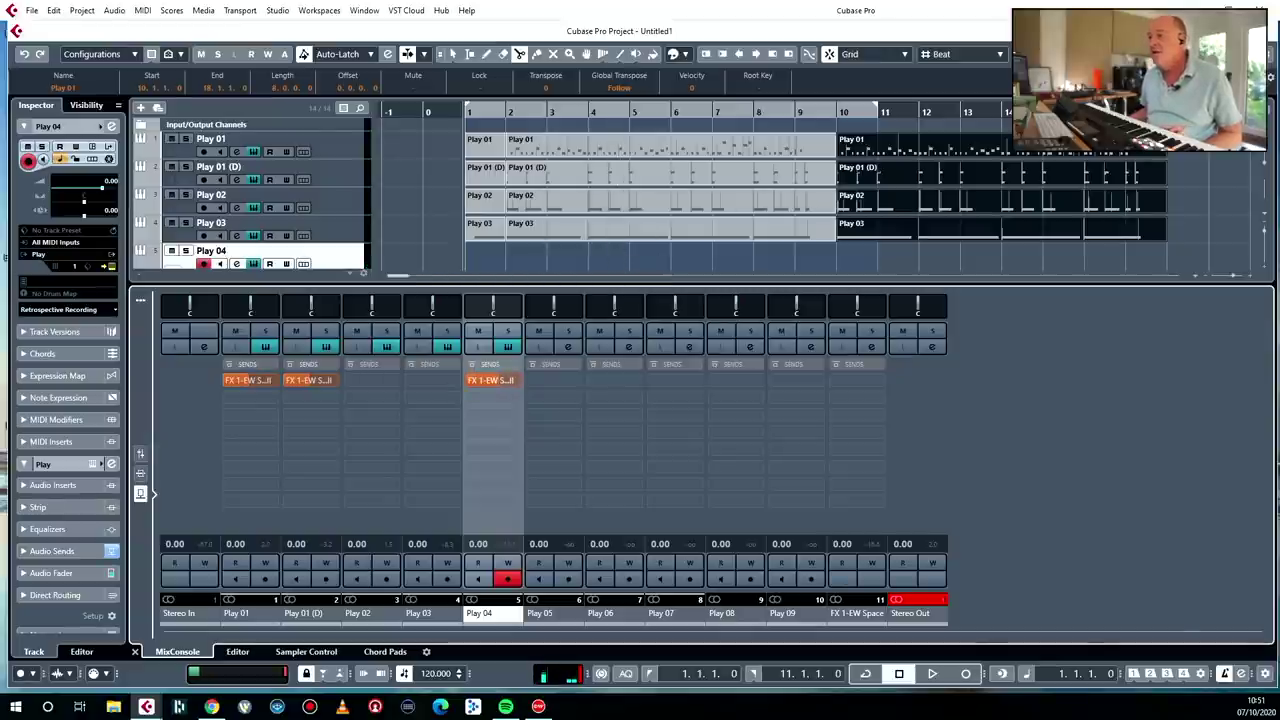
{"action": "key", "text": "ctrl+alt+e"}
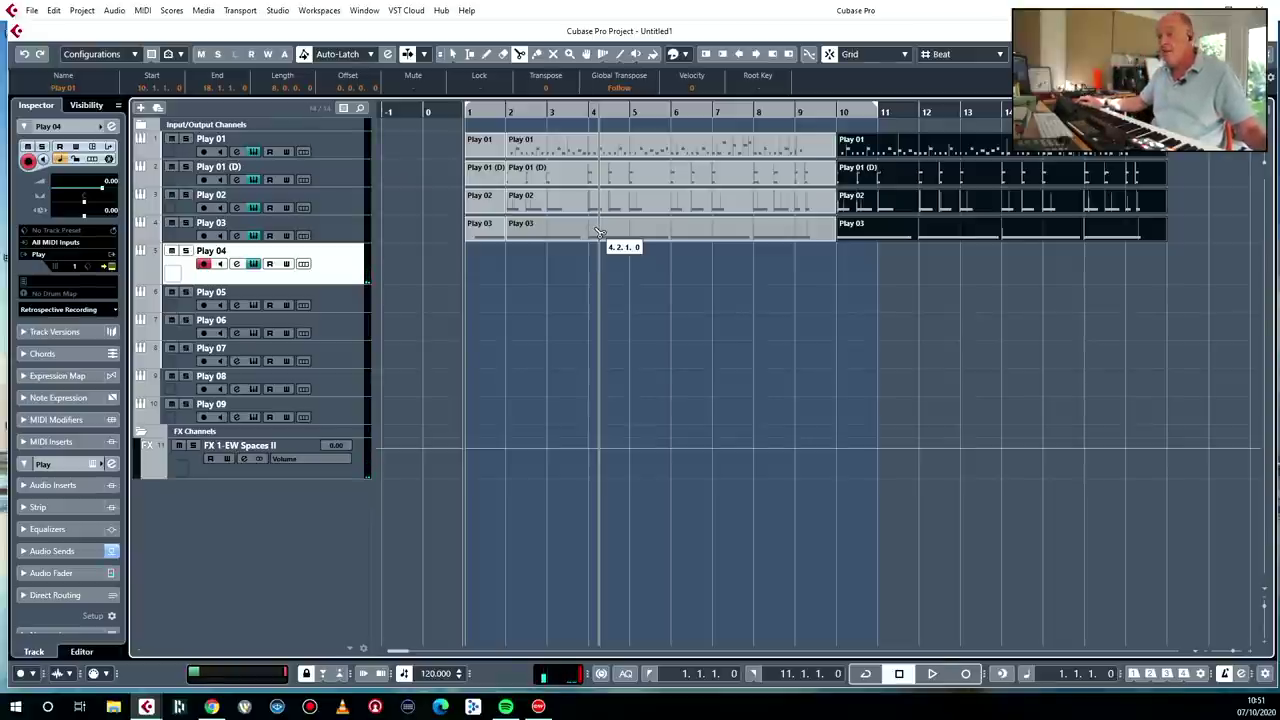
{"action": "key", "text": "KP_Multiply"}
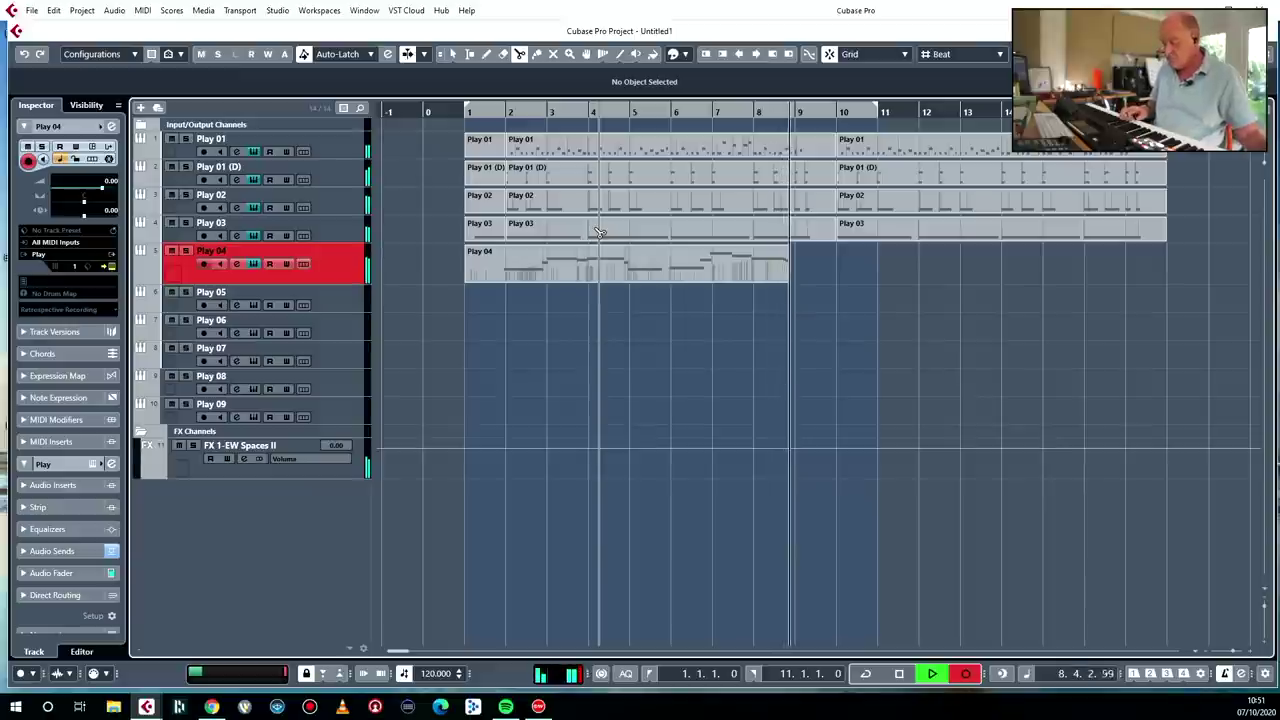
{"action": "key", "text": "space"}
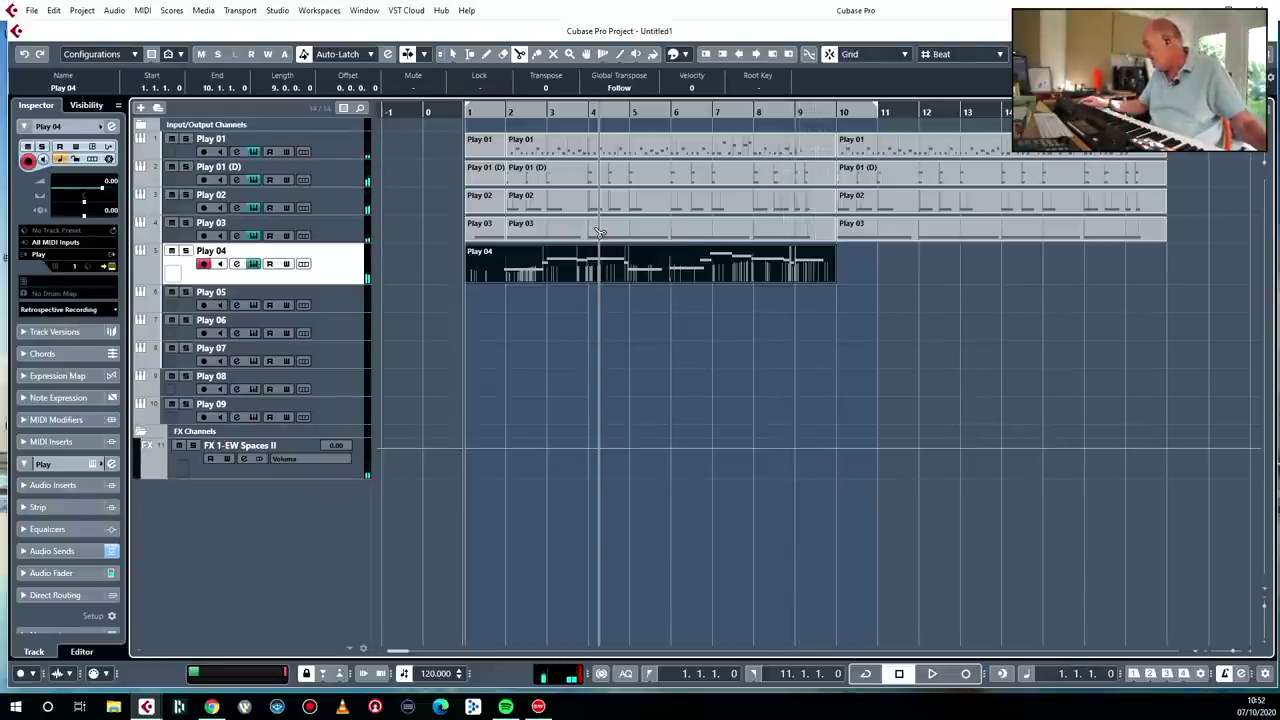
{"action": "key", "text": "Delete"}
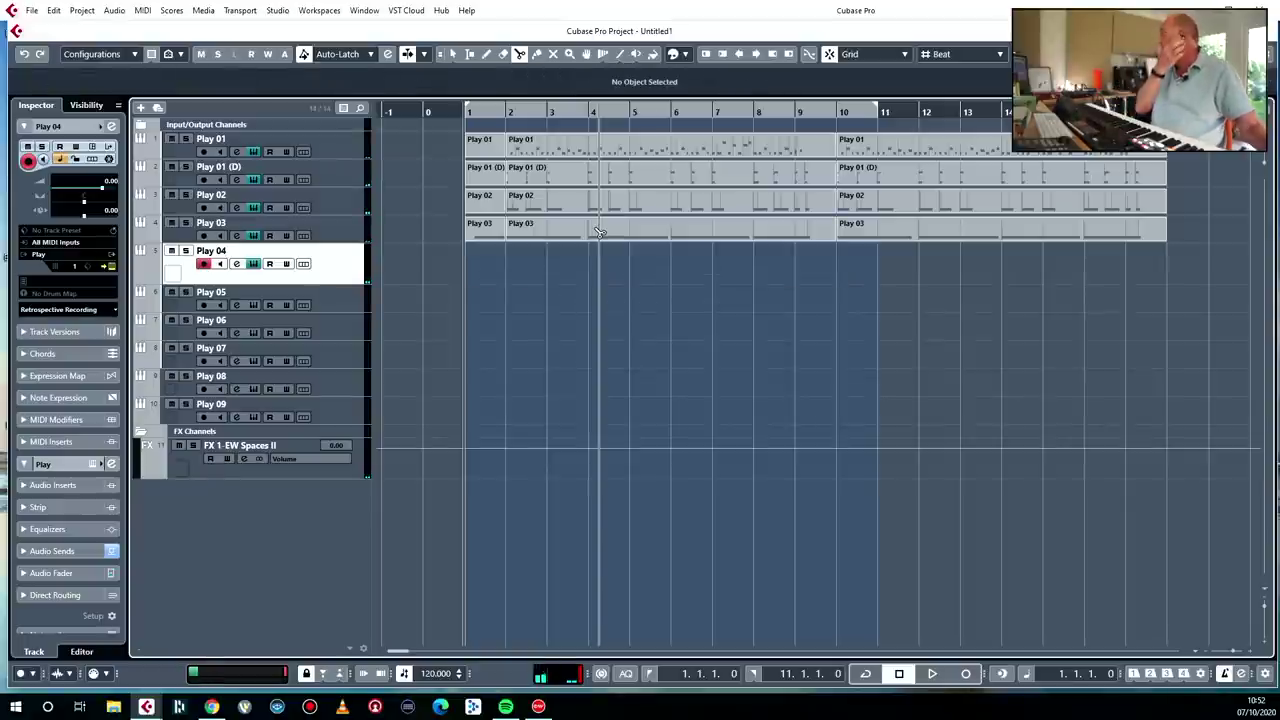
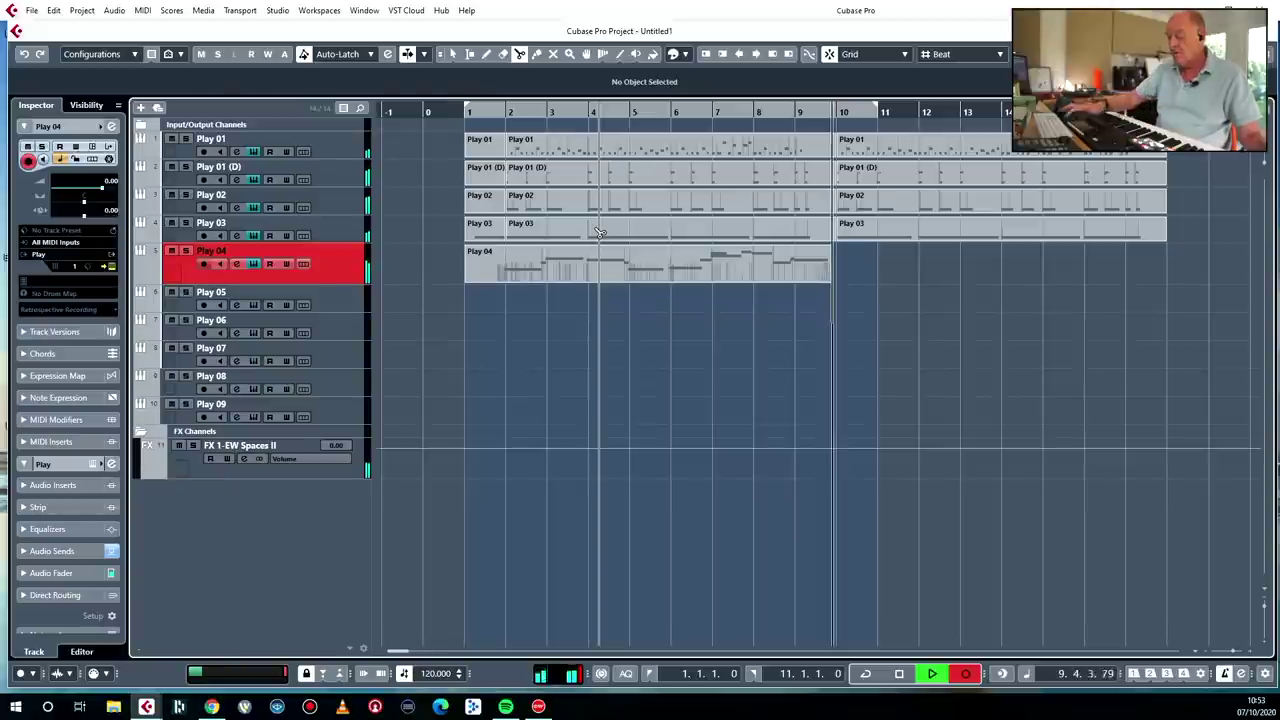
Step: Copy the nine-bar French horn part on the Play 04 track so the copy starts at bar 10
{"action": "key", "text": "1"}
{"action": "left_click_drag", "start_coordinate": [591, 258], "coordinate": [962, 255]}
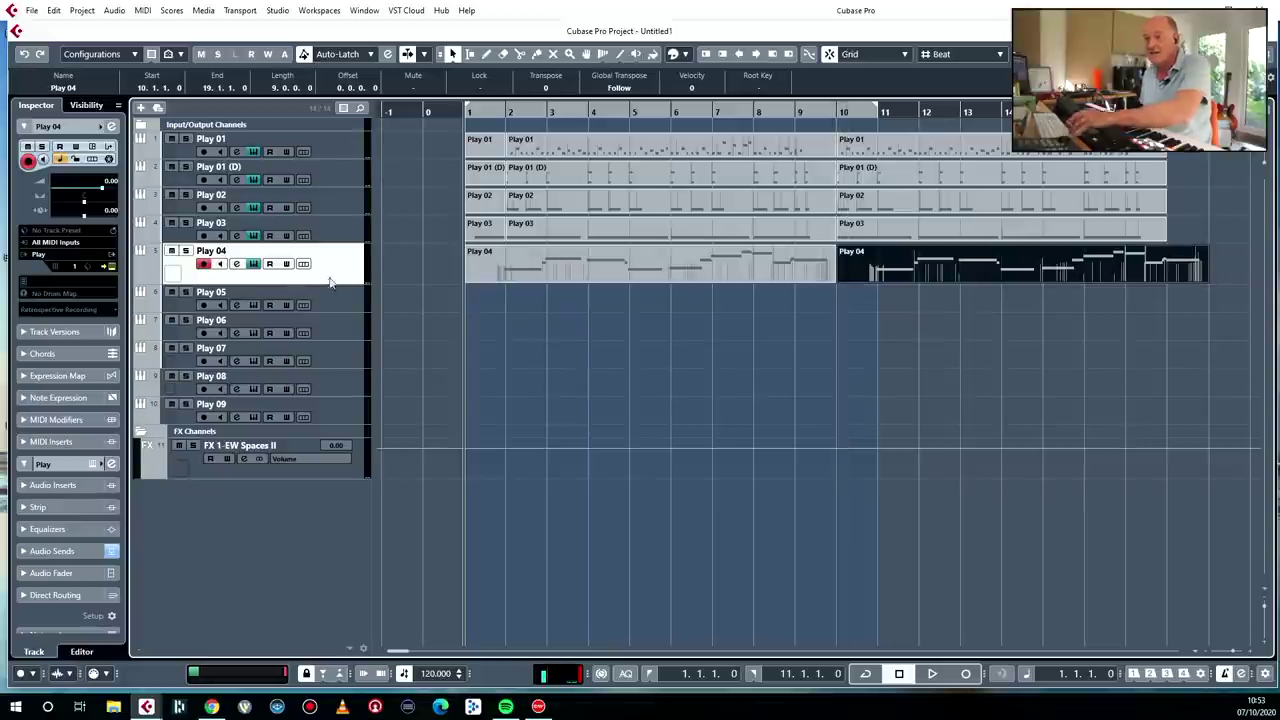
Step: On the Play 05 track, load 3TP Leg Slur Accent from the legato patches of 3 Trumpets in EW Hollywood Brass Diamond
{"action": "key", "text": "Down"}
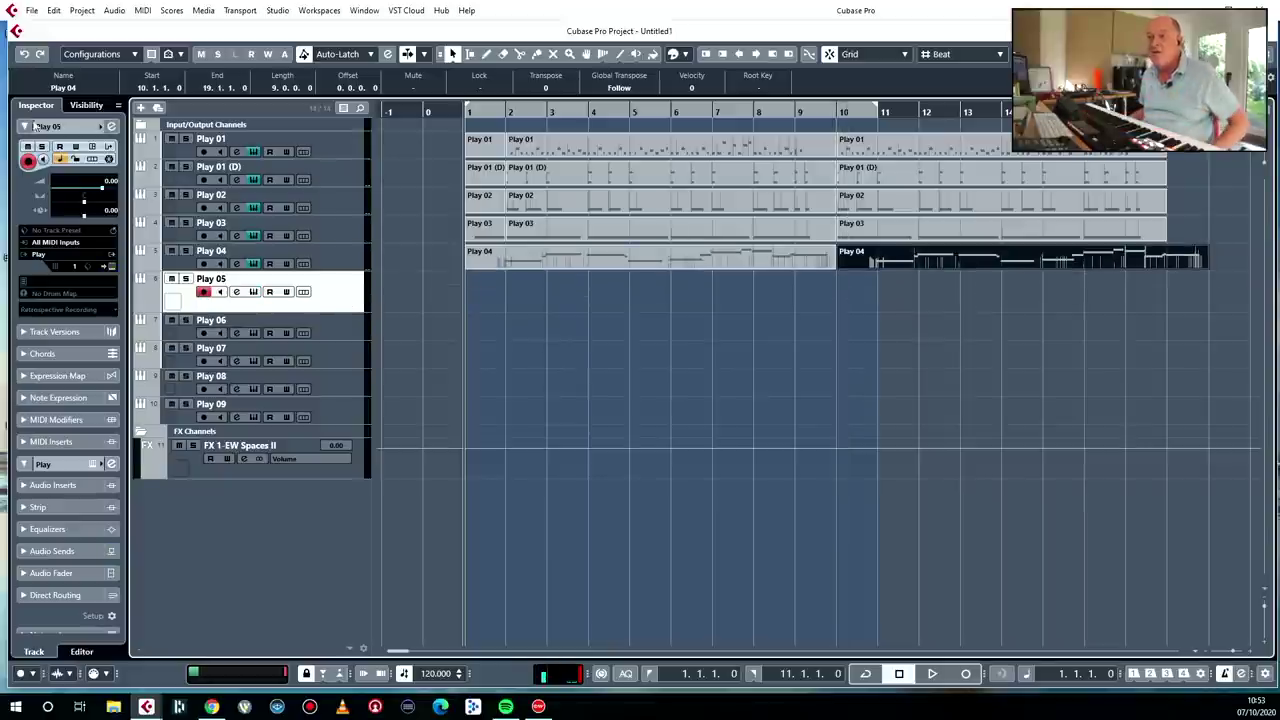
{"action": "left_click", "coordinate": [108, 264]}
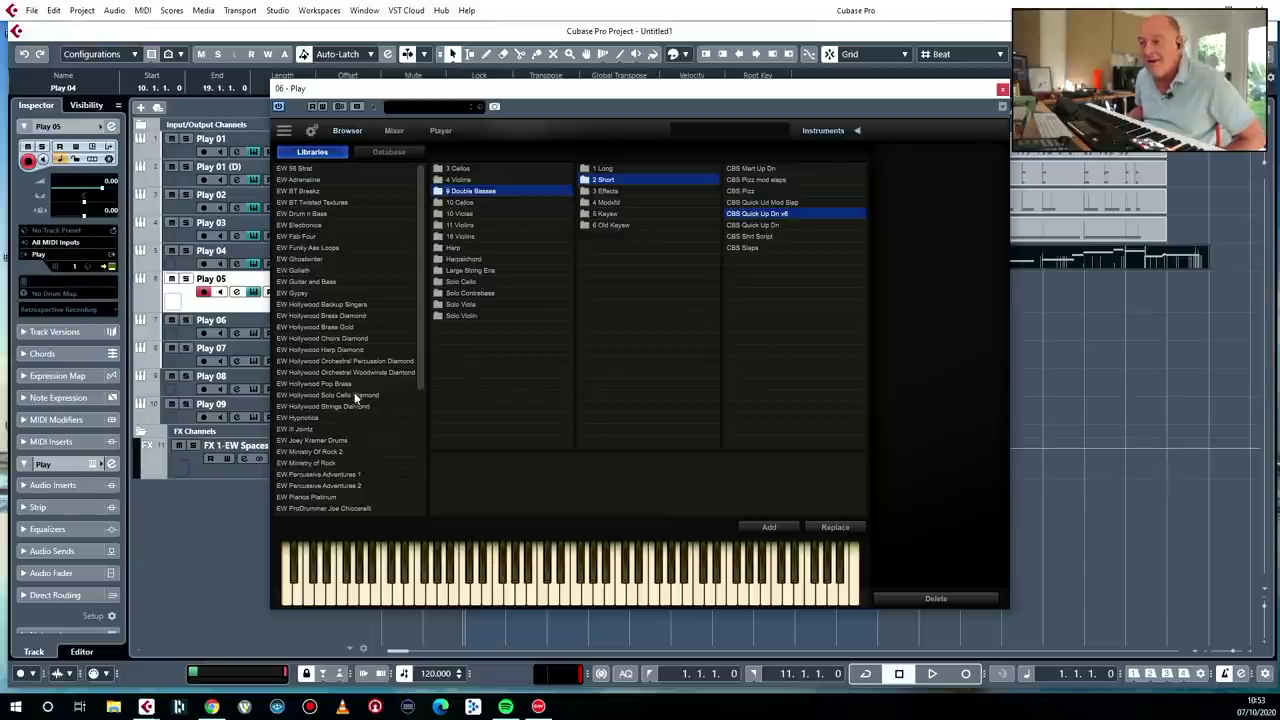
{"action": "left_click", "coordinate": [379, 315]}
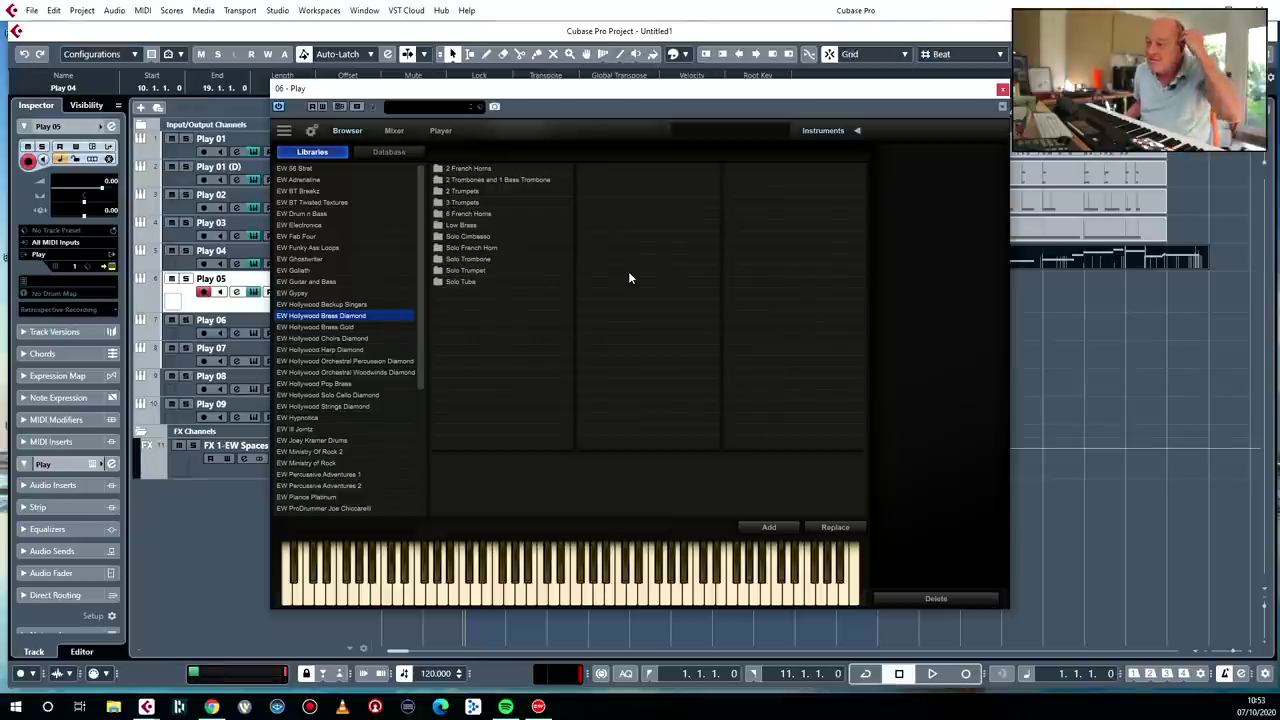
{"action": "left_click", "coordinate": [480, 191]}
{"action": "left_click", "coordinate": [476, 202]}
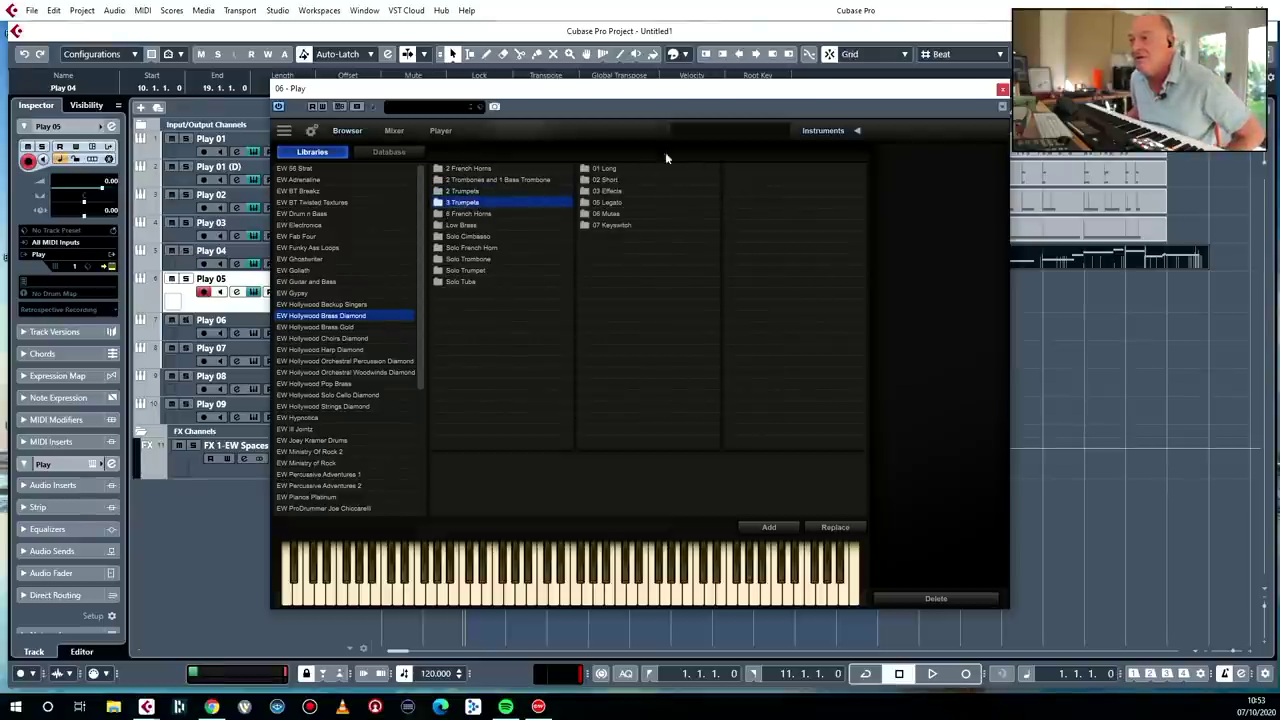
{"action": "left_click", "coordinate": [620, 203]}
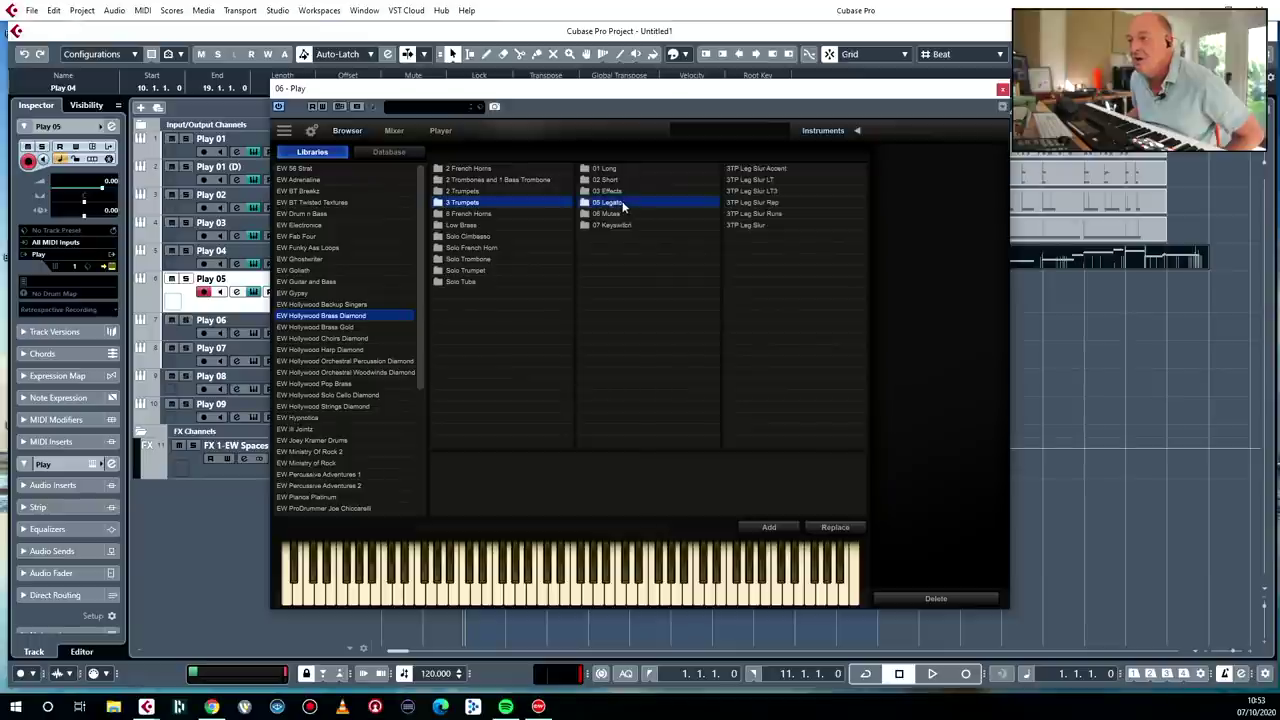
{"action": "left_click", "coordinate": [772, 168]}
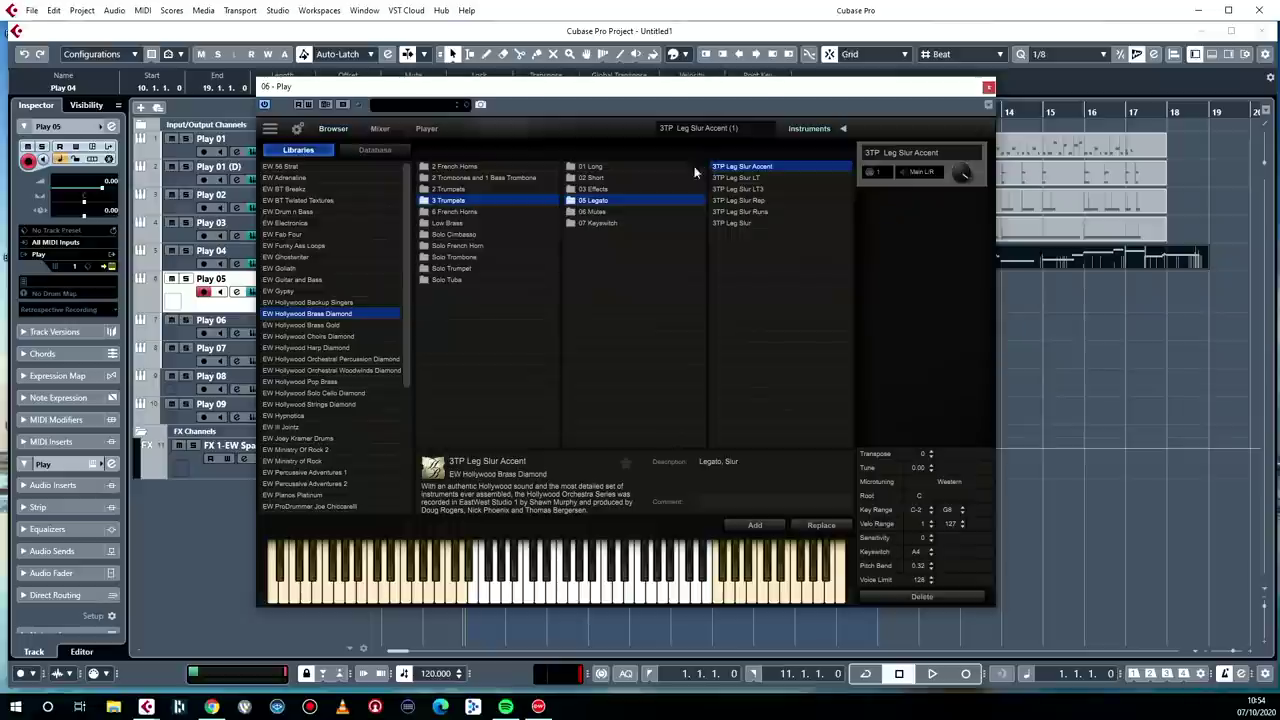
Step: Examine the sample memory use and purge options for the 3TP Leg Slur Accent trumpets
{"action": "left_click", "coordinate": [269, 131]}
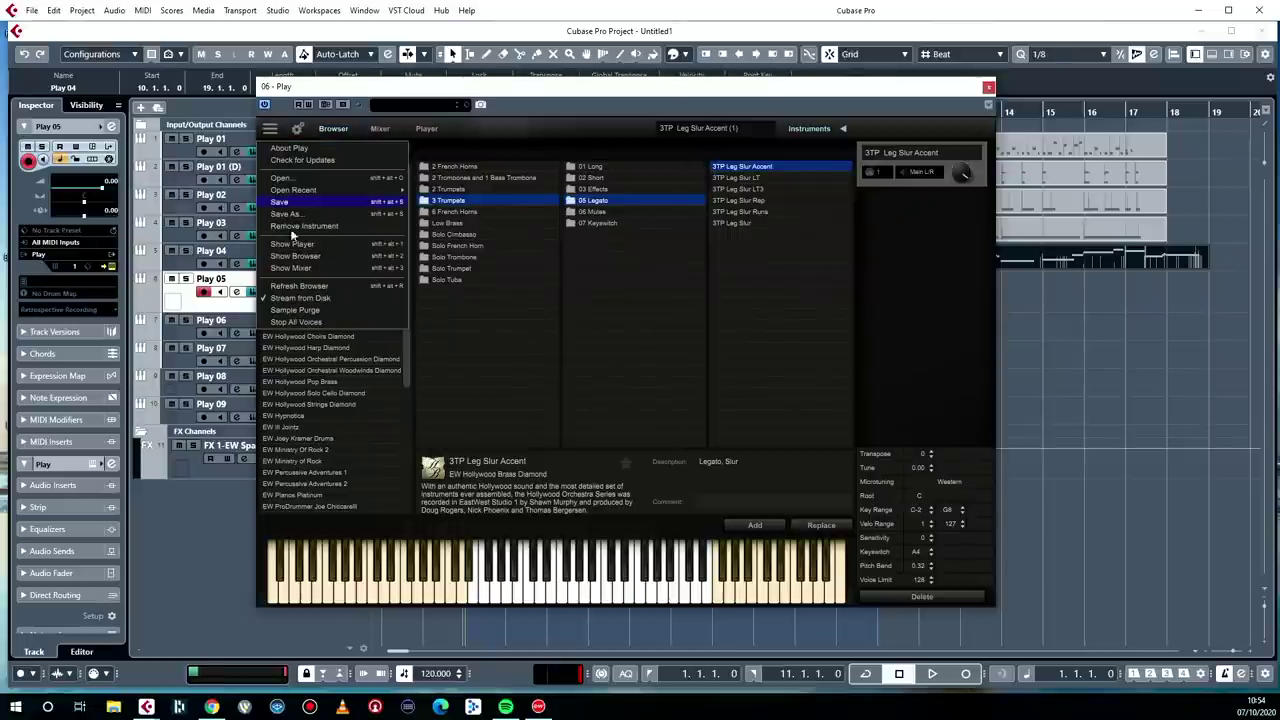
{"action": "left_click", "coordinate": [306, 311]}
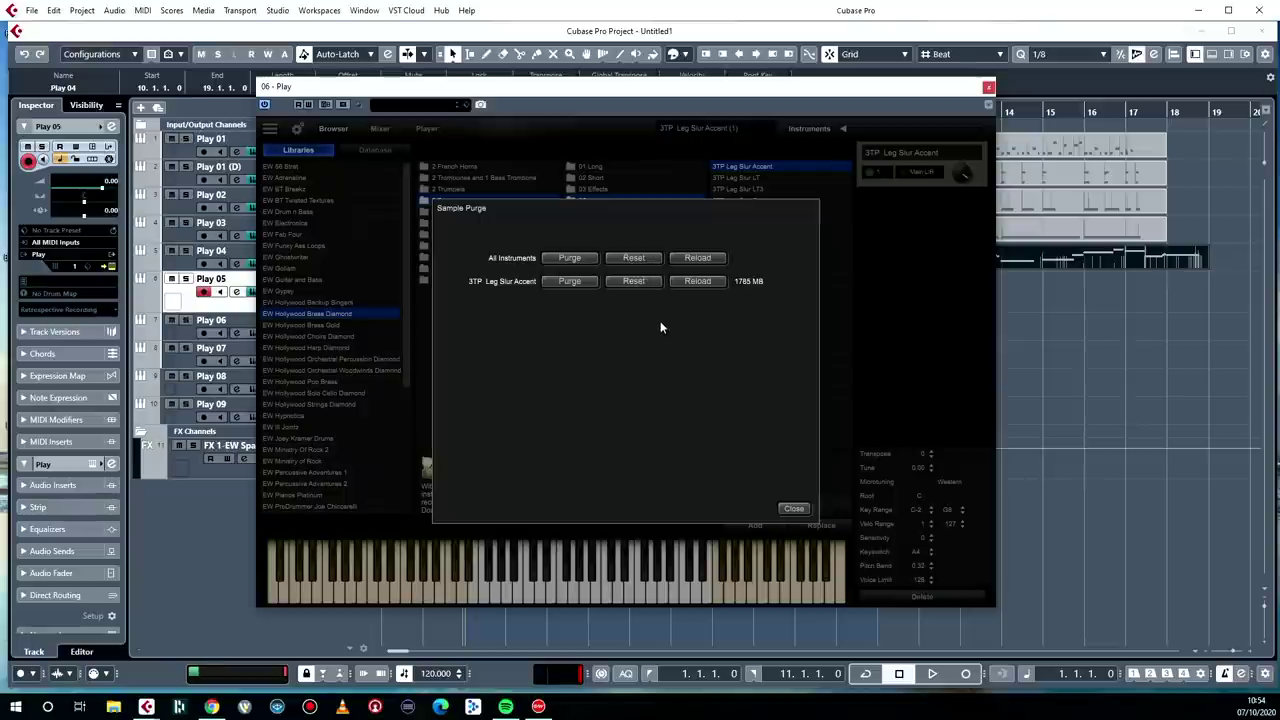
{"action": "key", "text": "space"}
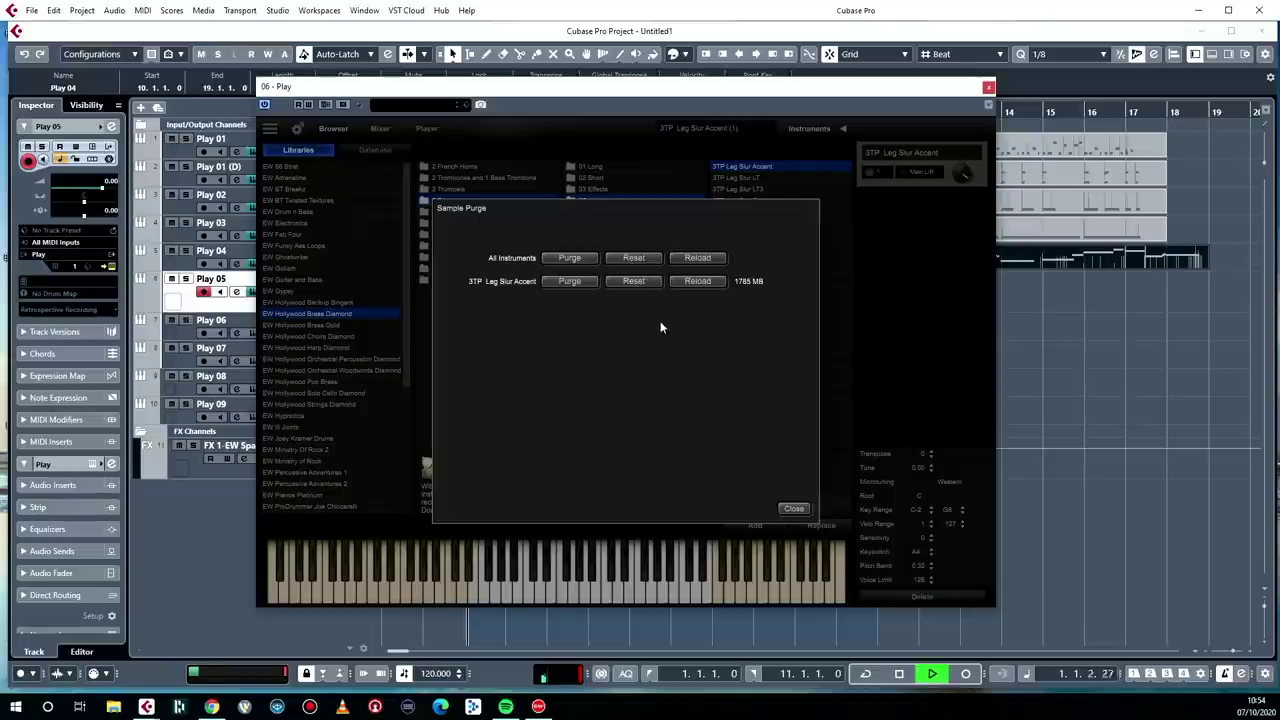
{"action": "left_click", "coordinate": [792, 509]}
{"action": "key", "text": "space"}
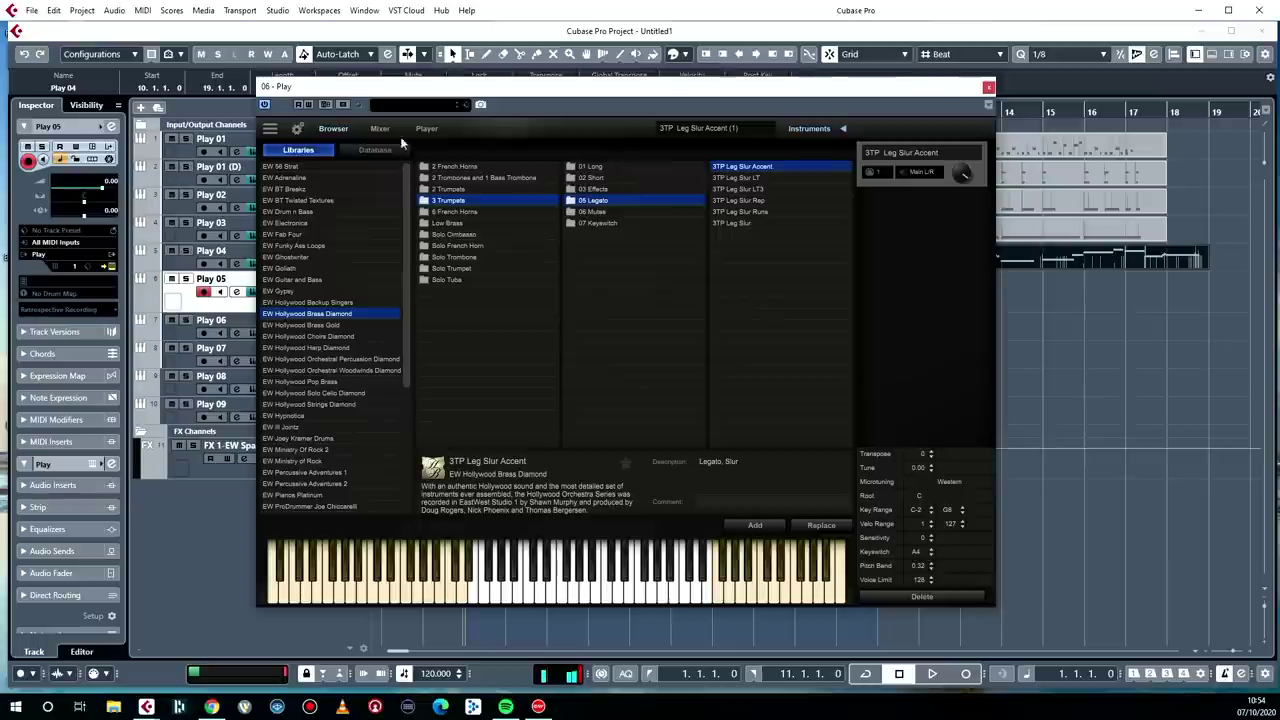
{"action": "left_click", "coordinate": [270, 129]}
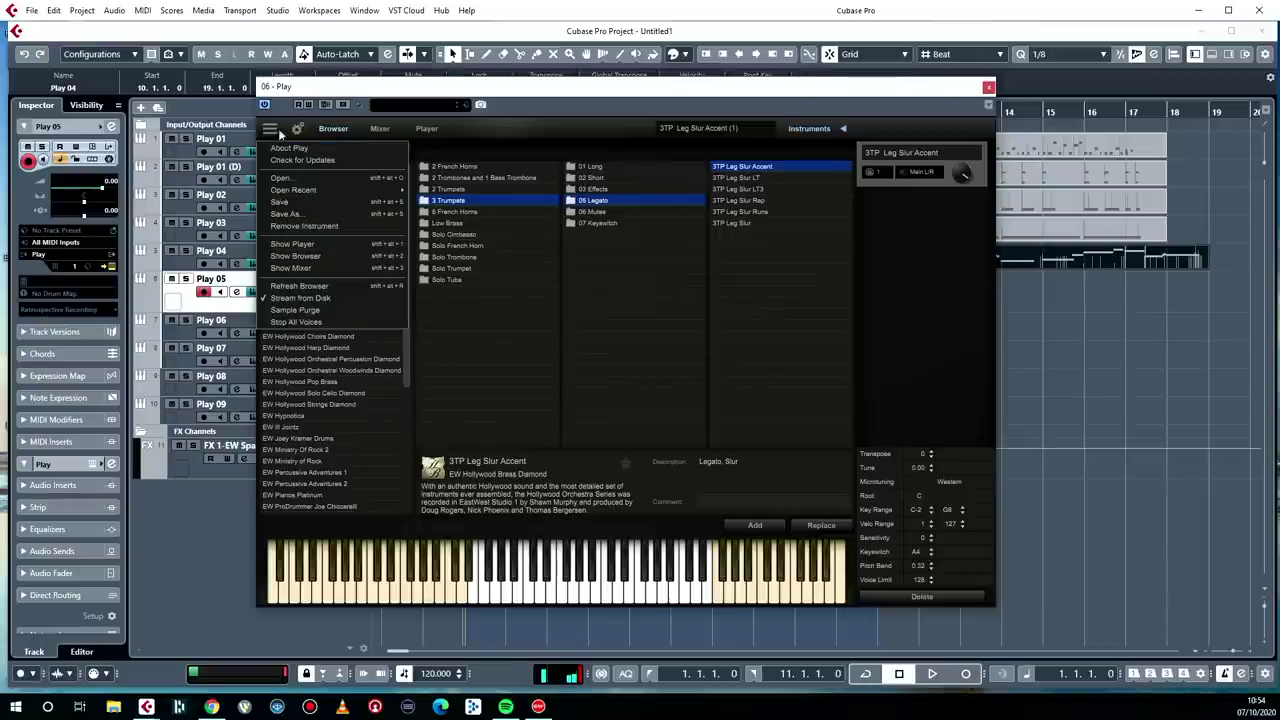
{"action": "left_click", "coordinate": [339, 311]}
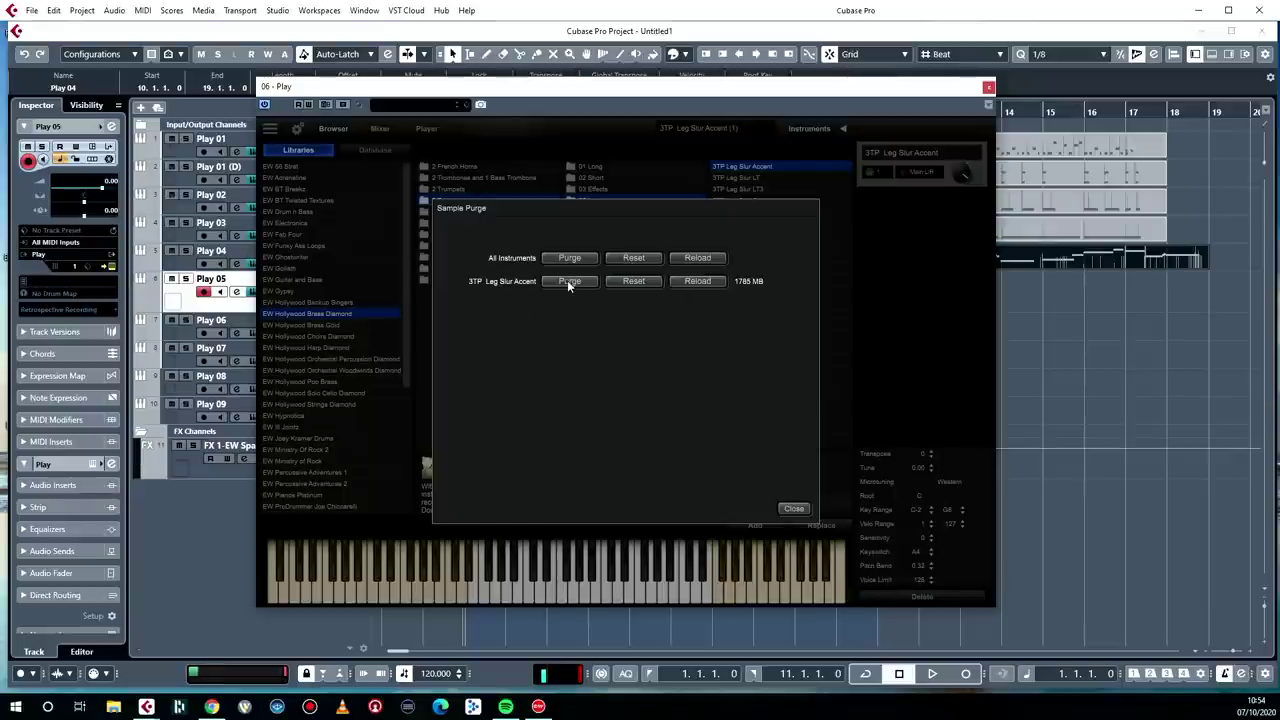
{"action": "left_click", "coordinate": [793, 508]}
Step: Copy the French horn part at bar 10 from Play 04 onto Play 05 and transpose the copy up 12 semitones
{"action": "left_click_drag", "start_coordinate": [591, 97], "coordinate": [1279, 27]}
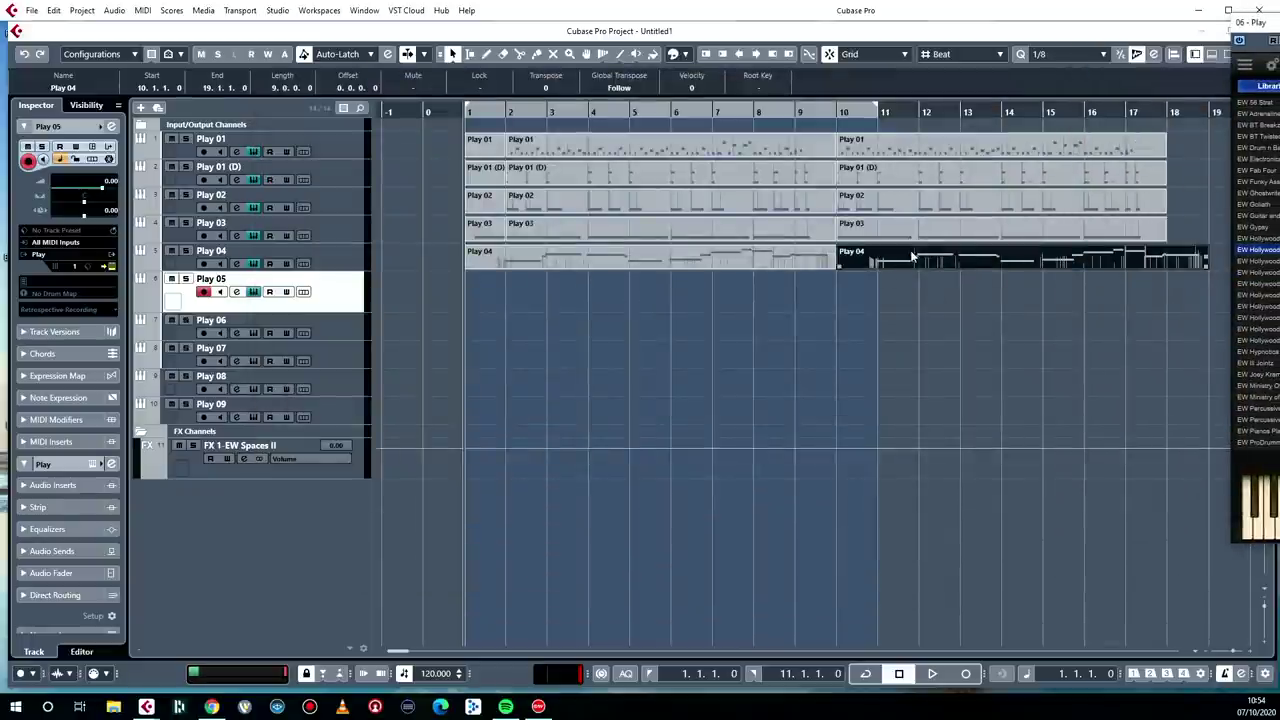
{"action": "left_click_drag", "start_coordinate": [912, 258], "coordinate": [912, 293]}
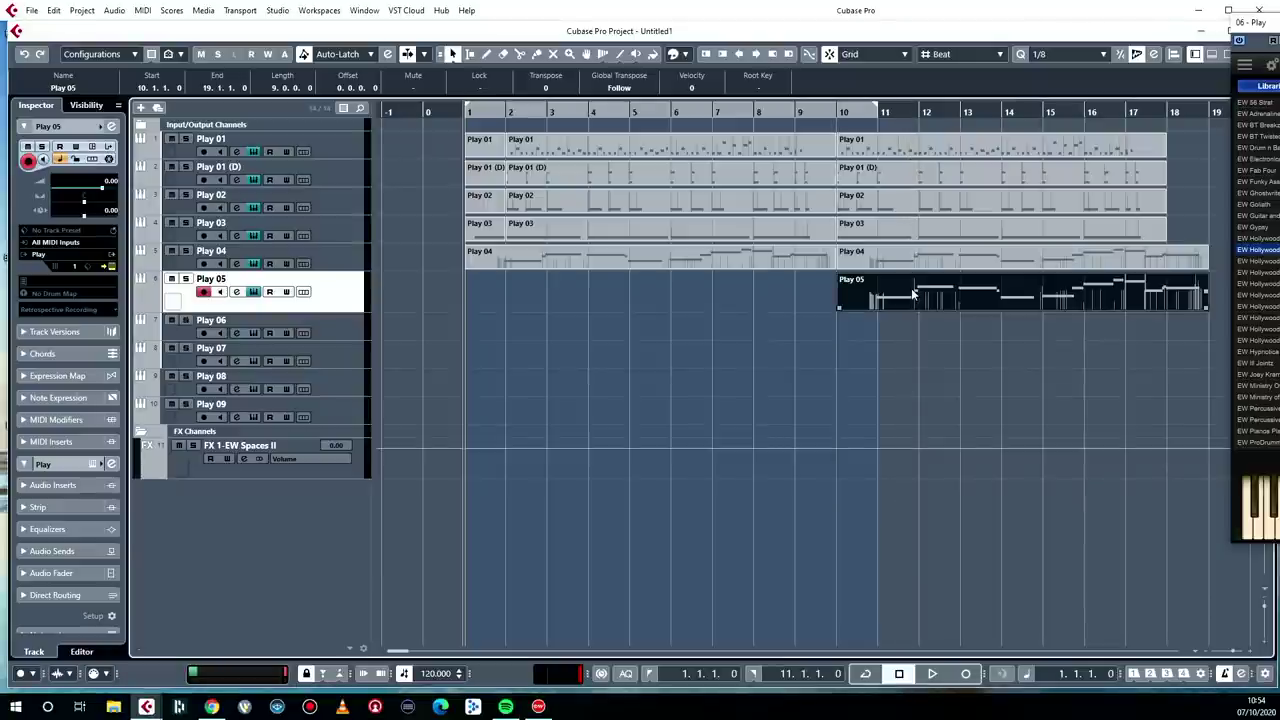
{"action": "key", "text": "ctrl+t"}
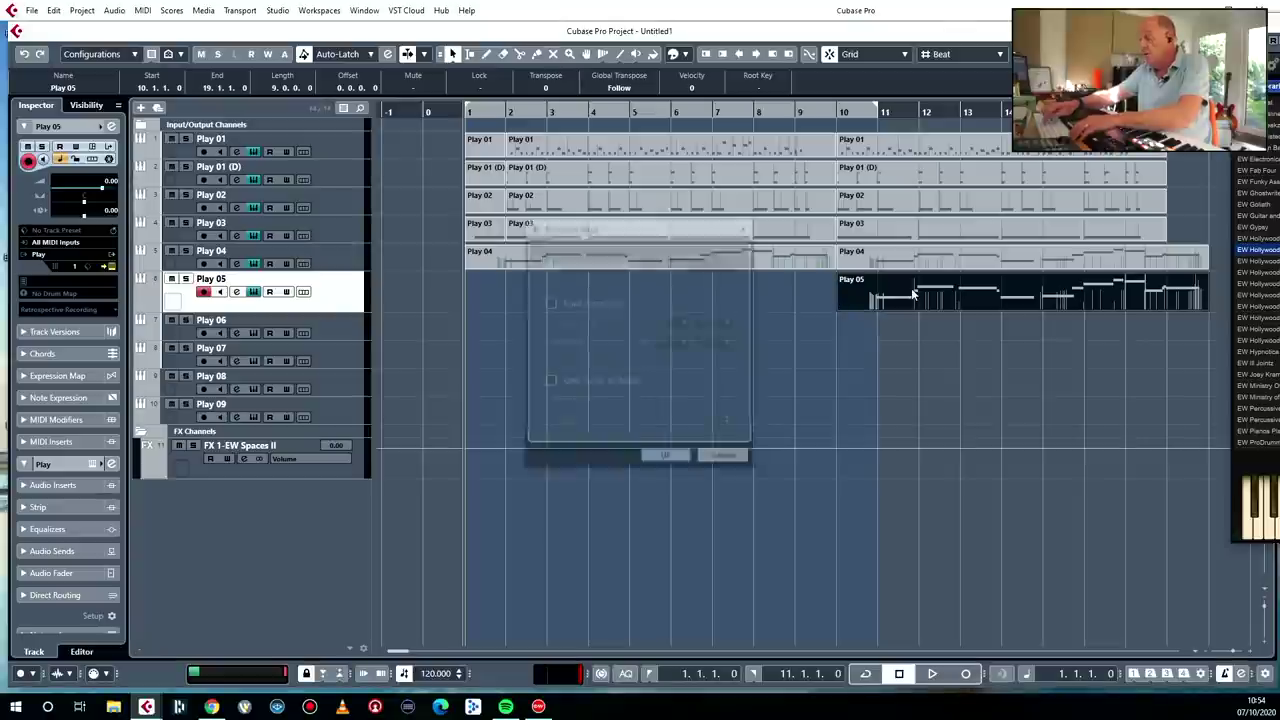
{"action": "left_click", "coordinate": [722, 262]}
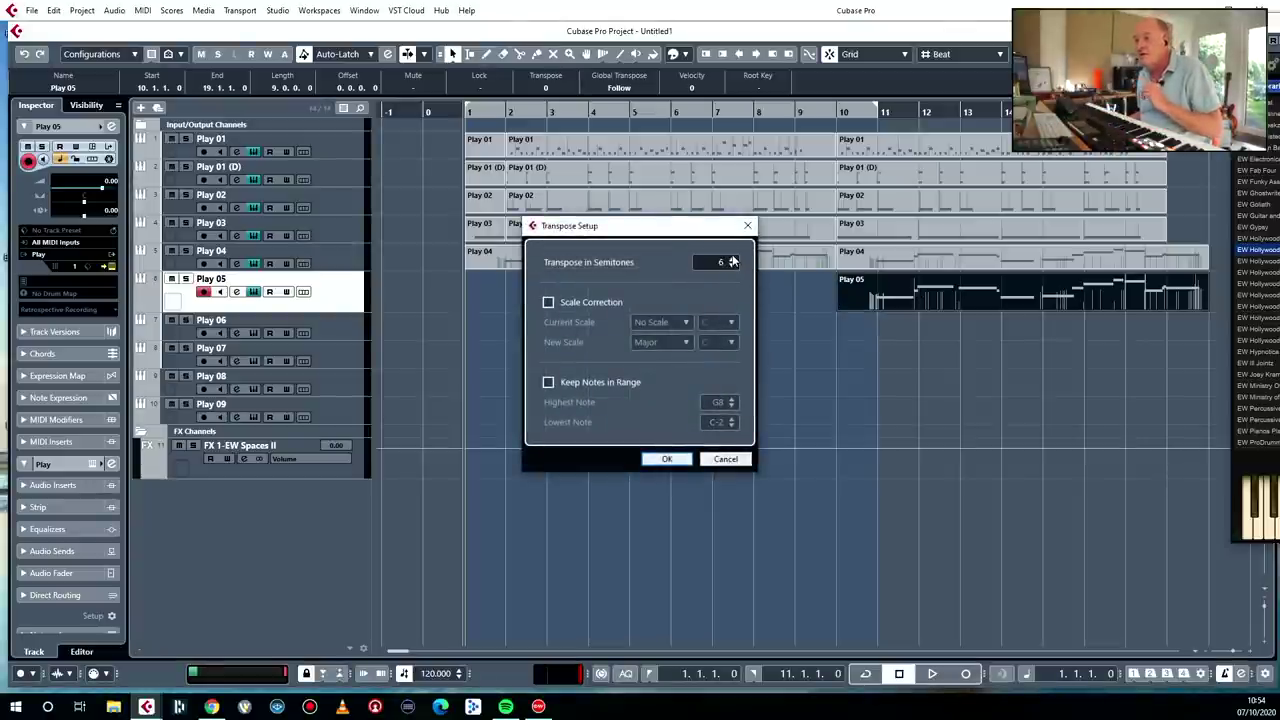
{"action": "left_click", "coordinate": [733, 260]}
{"action": "left_click", "coordinate": [733, 260]}
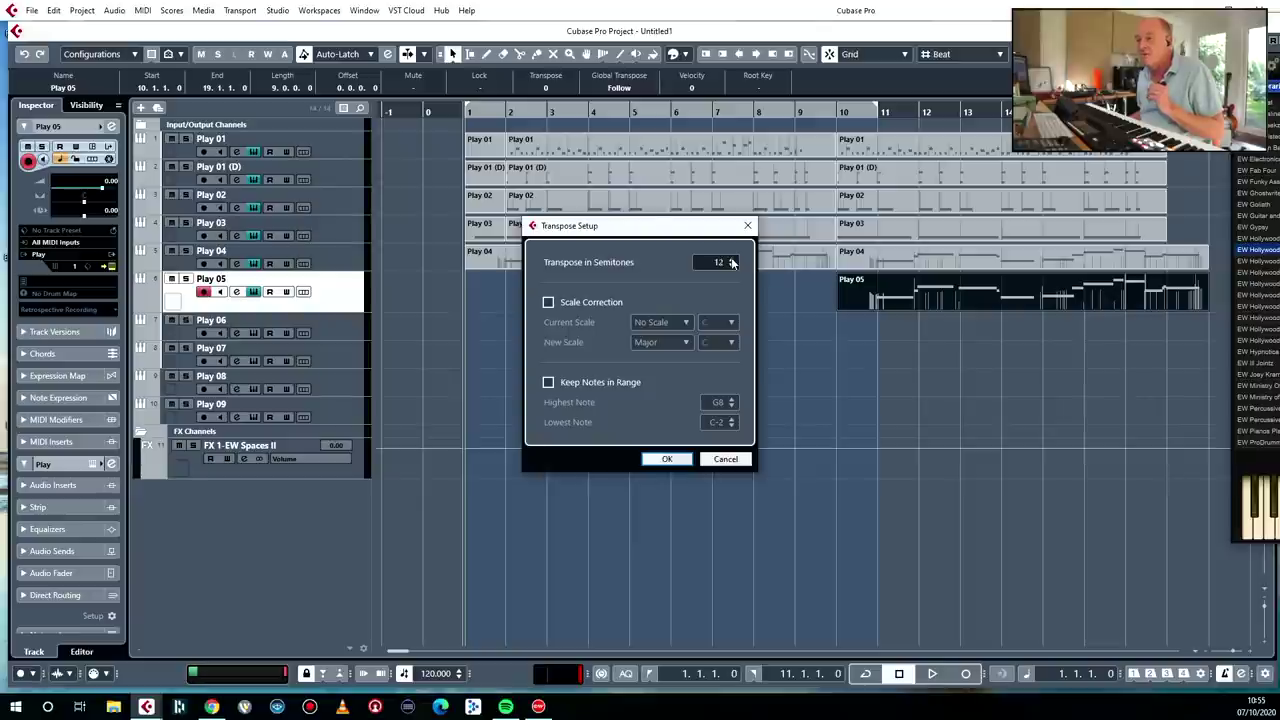
{"action": "left_click", "coordinate": [670, 459]}
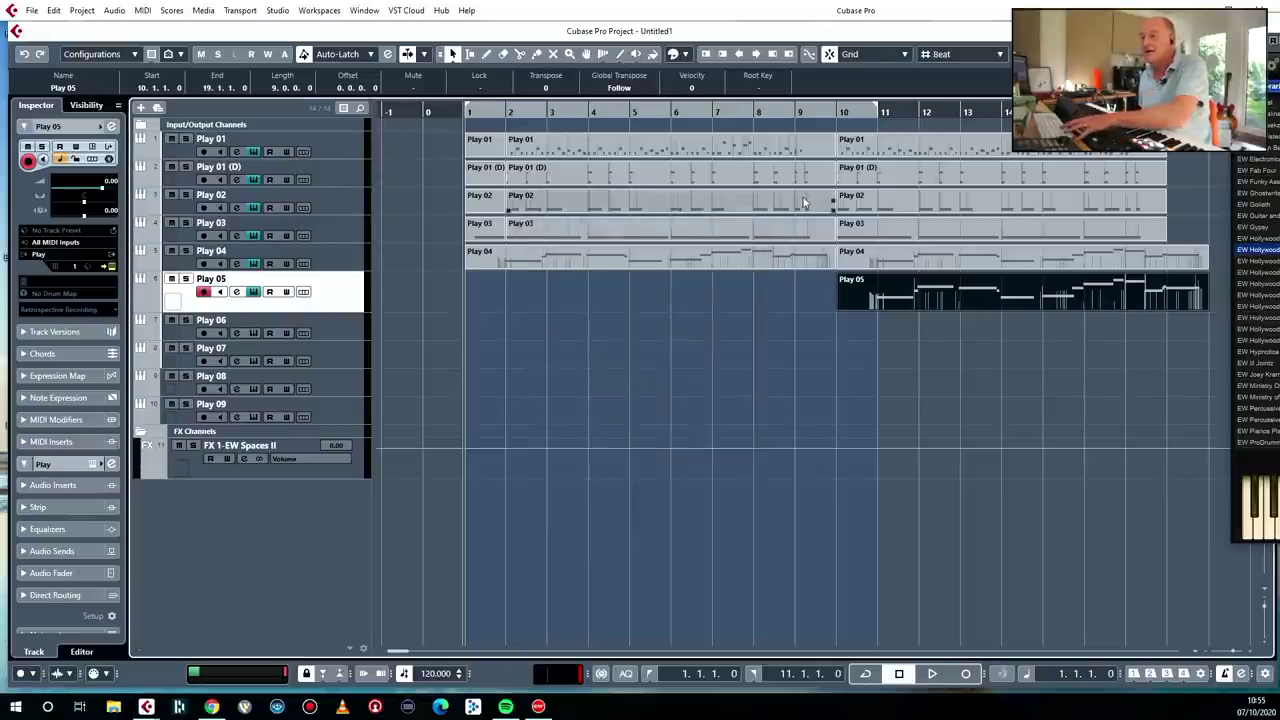
Step: Play the arrangement from bar 9 to audition the trumpet part on the Play 05 track
{"action": "double_click", "coordinate": [795, 110]}
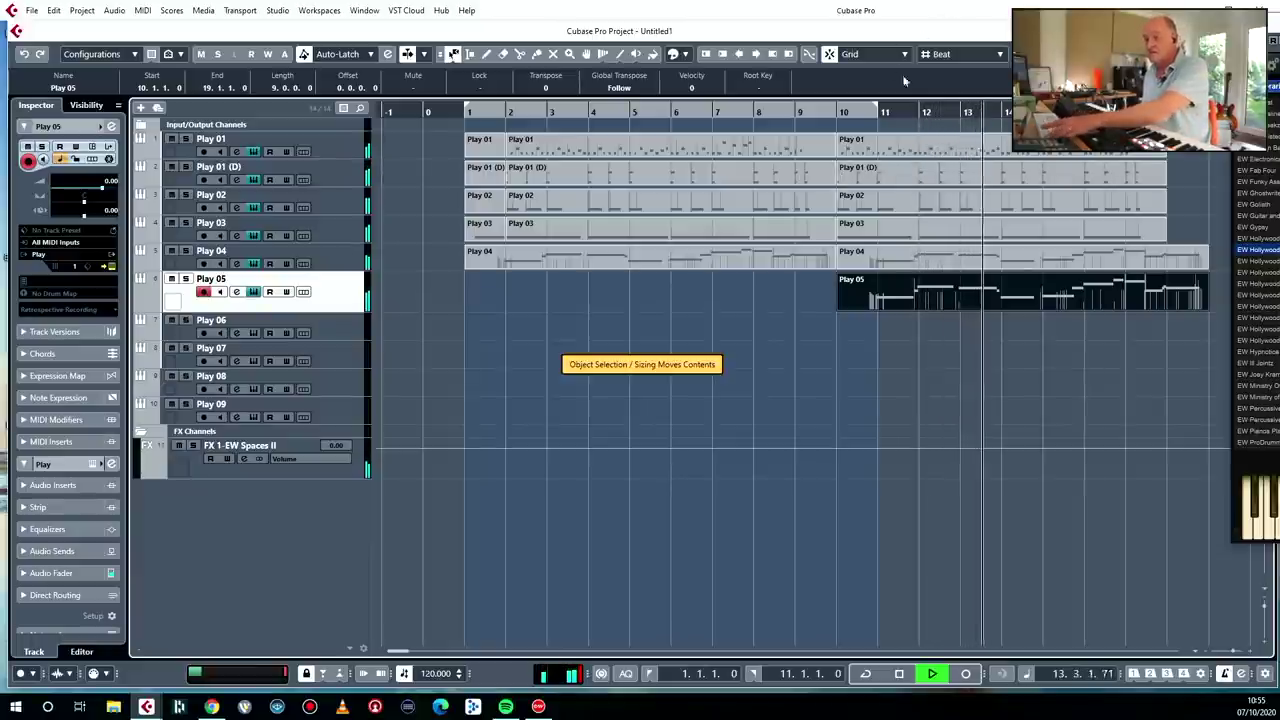
{"action": "key", "text": "space"}
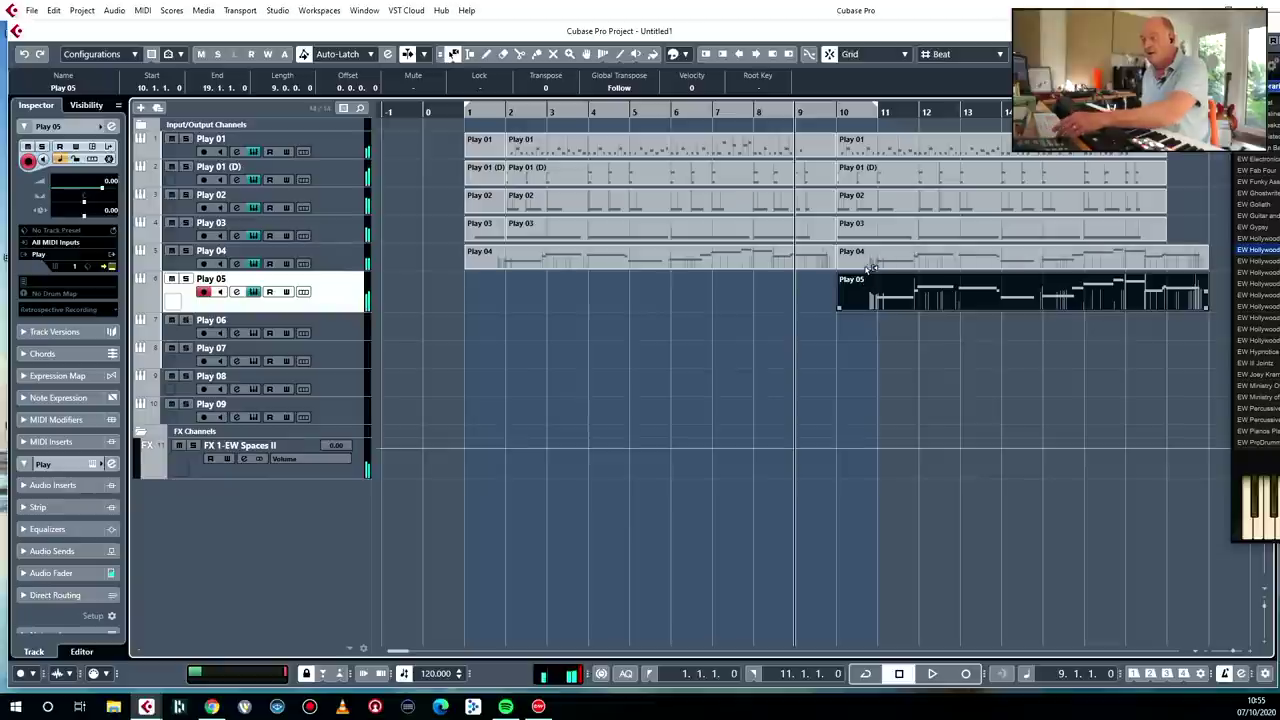
{"action": "left_click", "coordinate": [880, 143]}
{"action": "left_click", "coordinate": [879, 178], "text": "shift"}
{"action": "left_click", "coordinate": [879, 202], "text": "shift"}
{"action": "left_click", "coordinate": [878, 228], "text": "shift"}
{"action": "left_click", "coordinate": [878, 228], "text": "shift"}
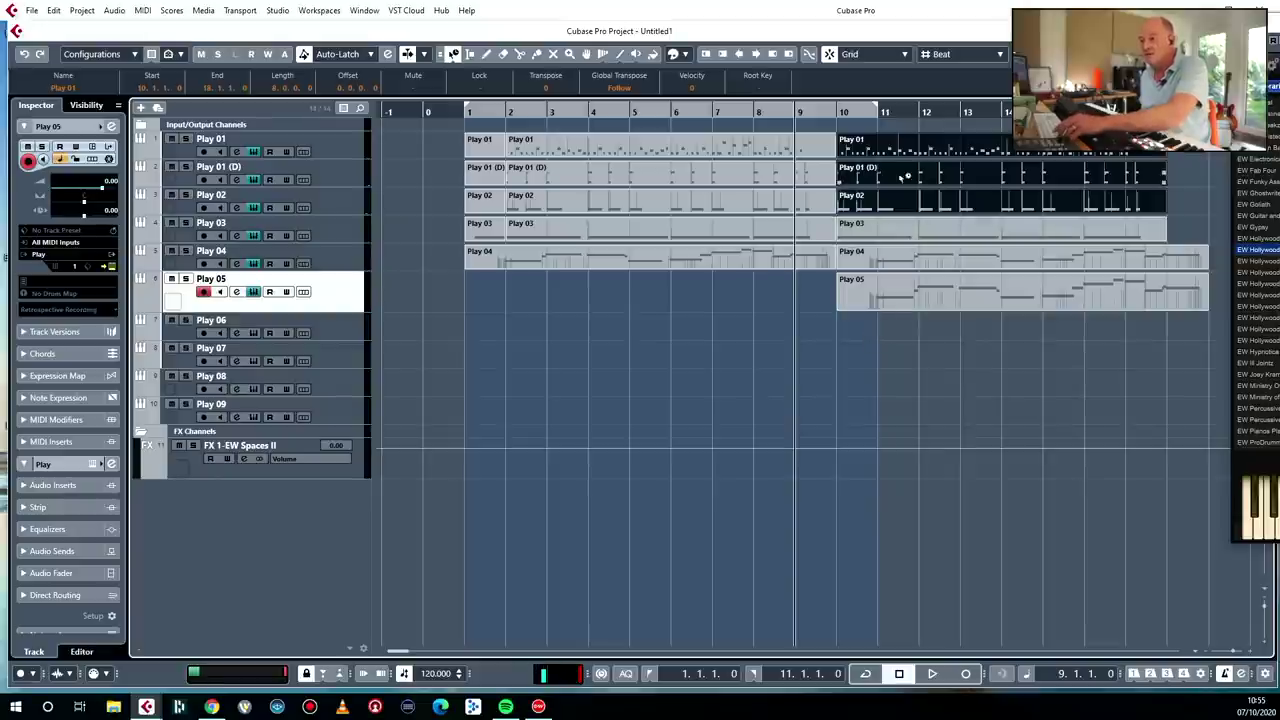
{"action": "left_click", "coordinate": [900, 258]}
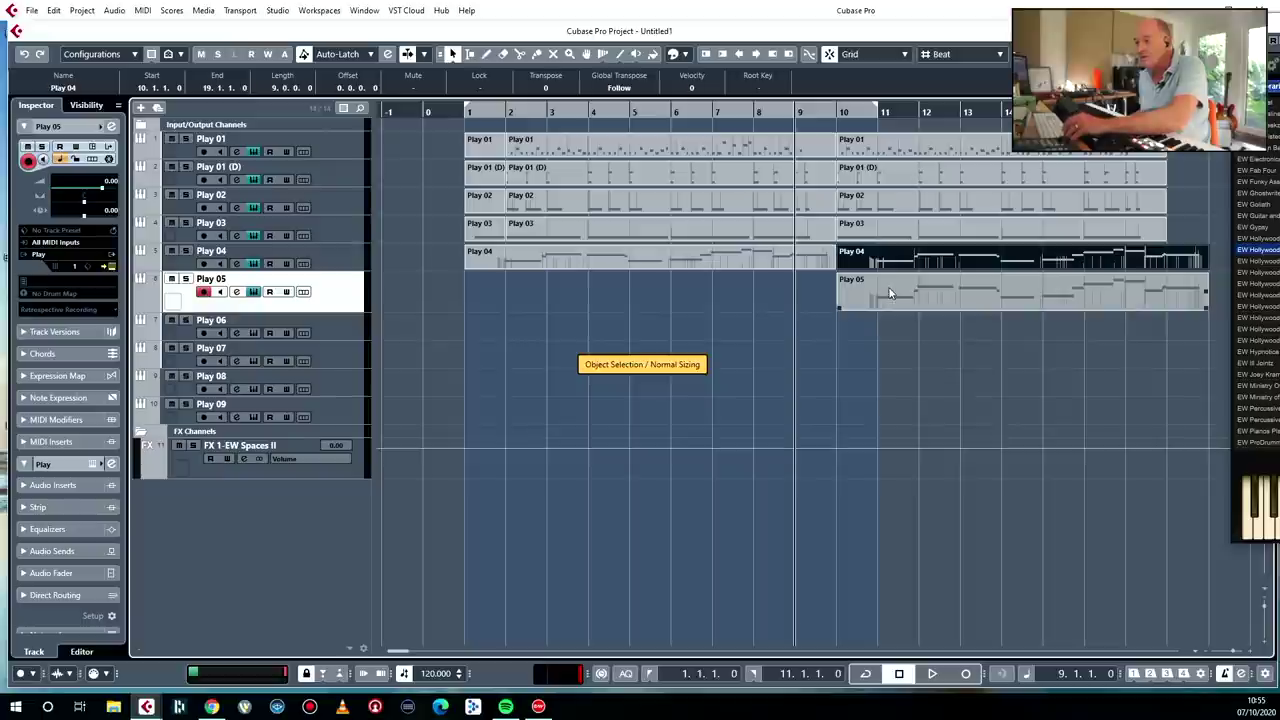
{"action": "left_click", "coordinate": [883, 295], "text": "shift"}
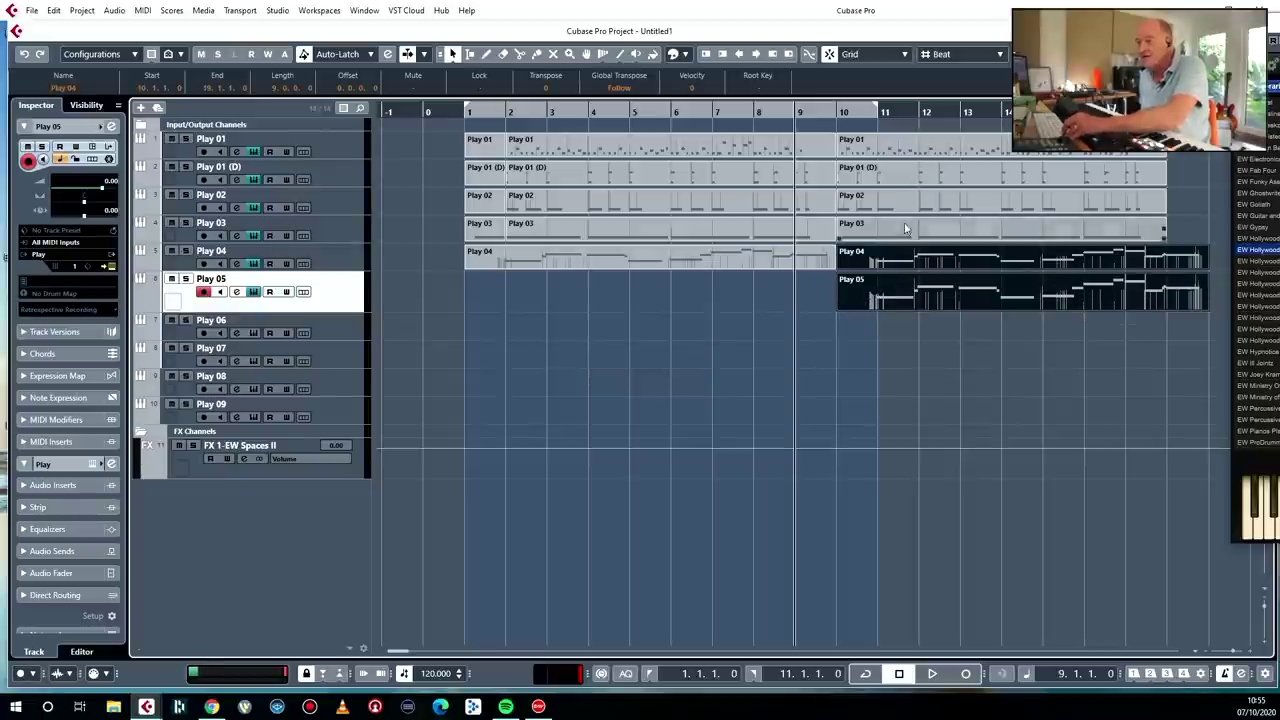
{"action": "left_click", "coordinate": [901, 343]}
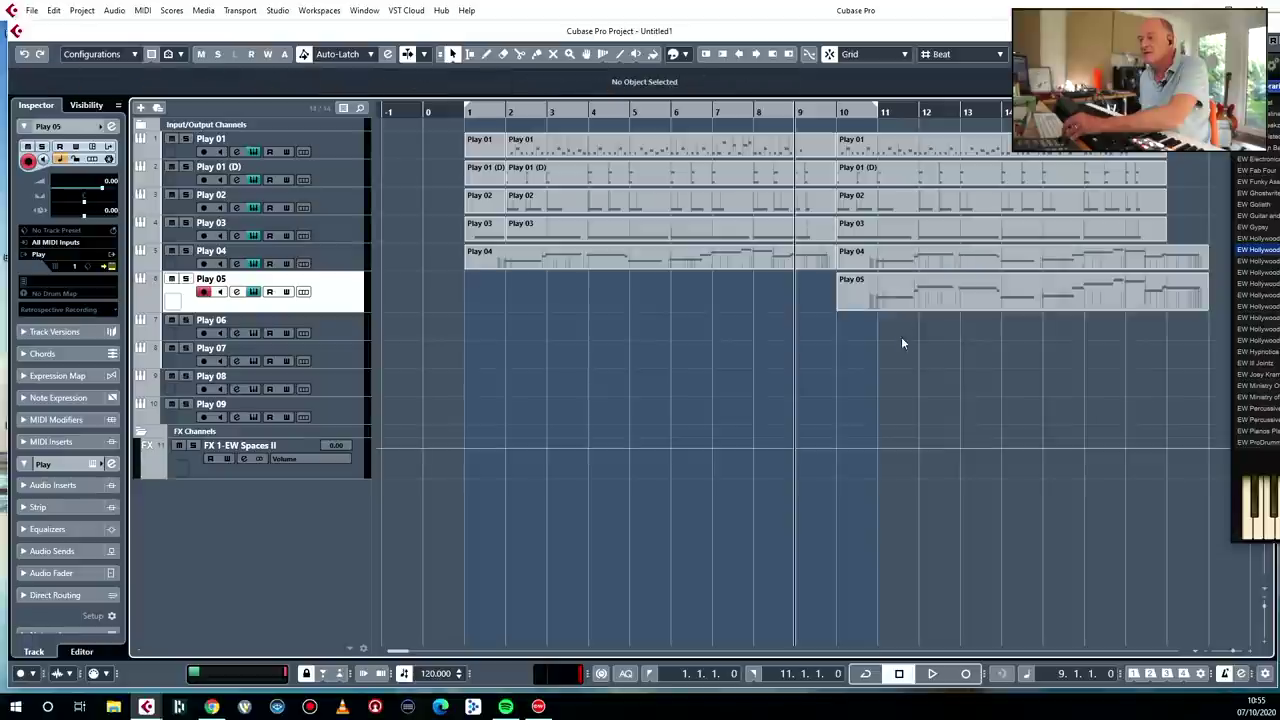
Step: Inspect the opening notes of the parts at bar 10 on Play 04 and Play 05 in the Key Editor
{"action": "double_click", "coordinate": [895, 261]}
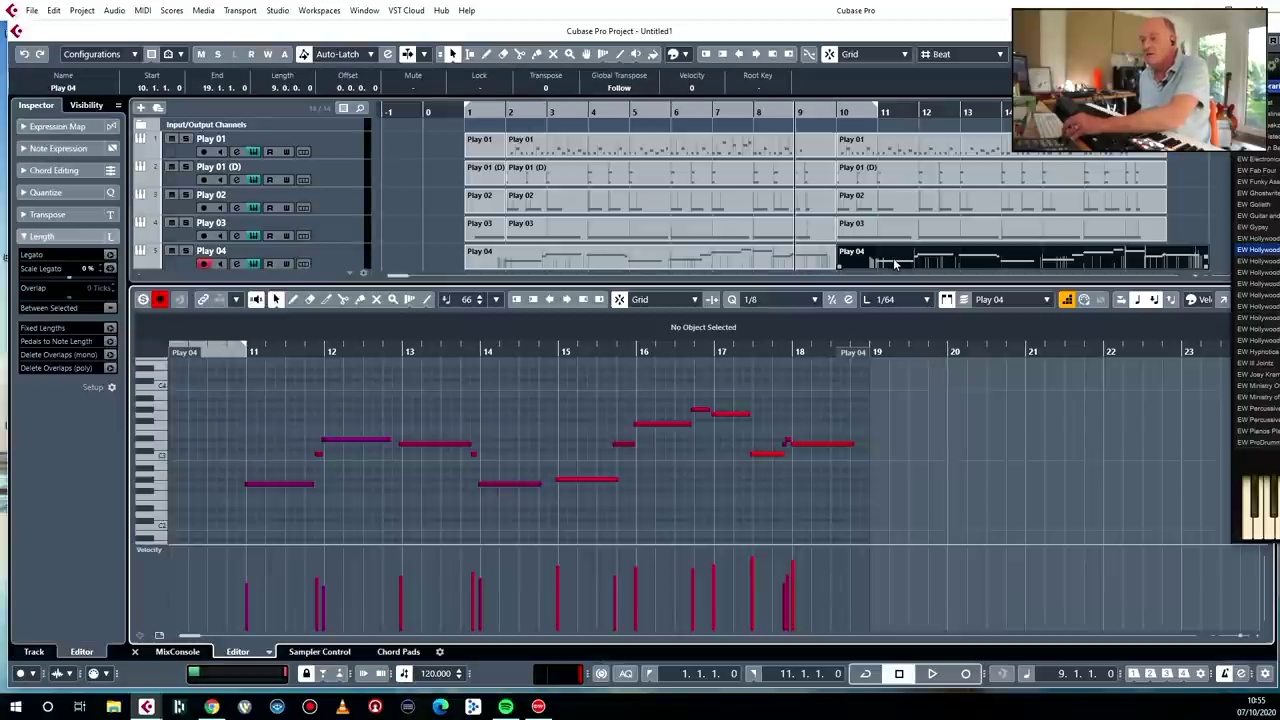
{"action": "left_click", "coordinate": [262, 484]}
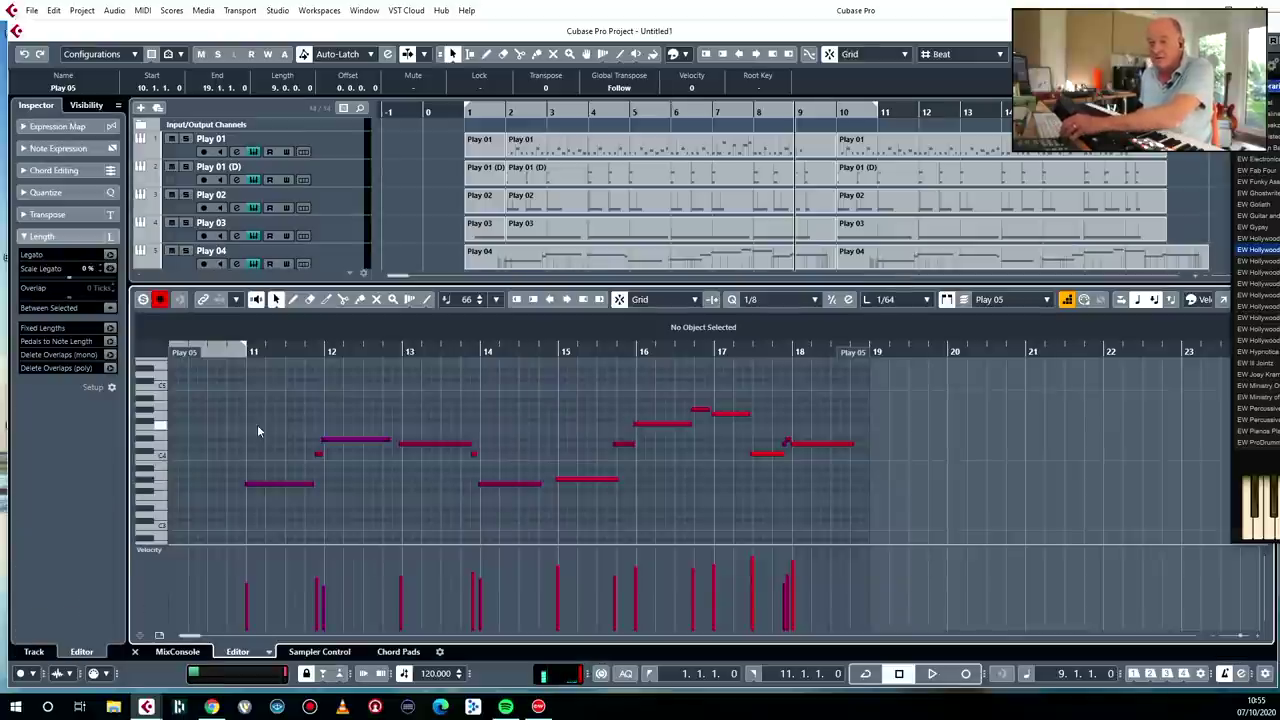
{"action": "left_click", "coordinate": [280, 486]}
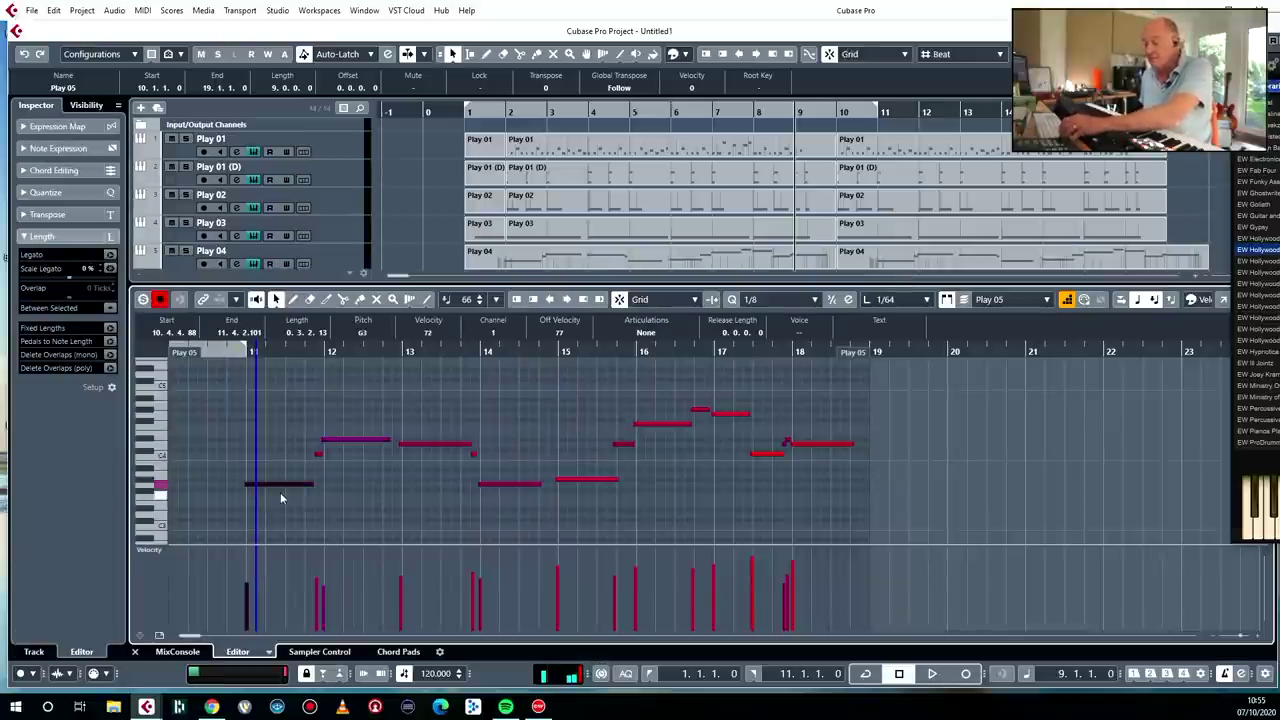
{"action": "left_click", "coordinate": [135, 651]}
Step: Cut the first bar off the bar 10 parts on Play 04 and Play 05 and move both remainders to start at bar 10
{"action": "left_click_drag", "start_coordinate": [885, 290], "coordinate": [885, 262]}
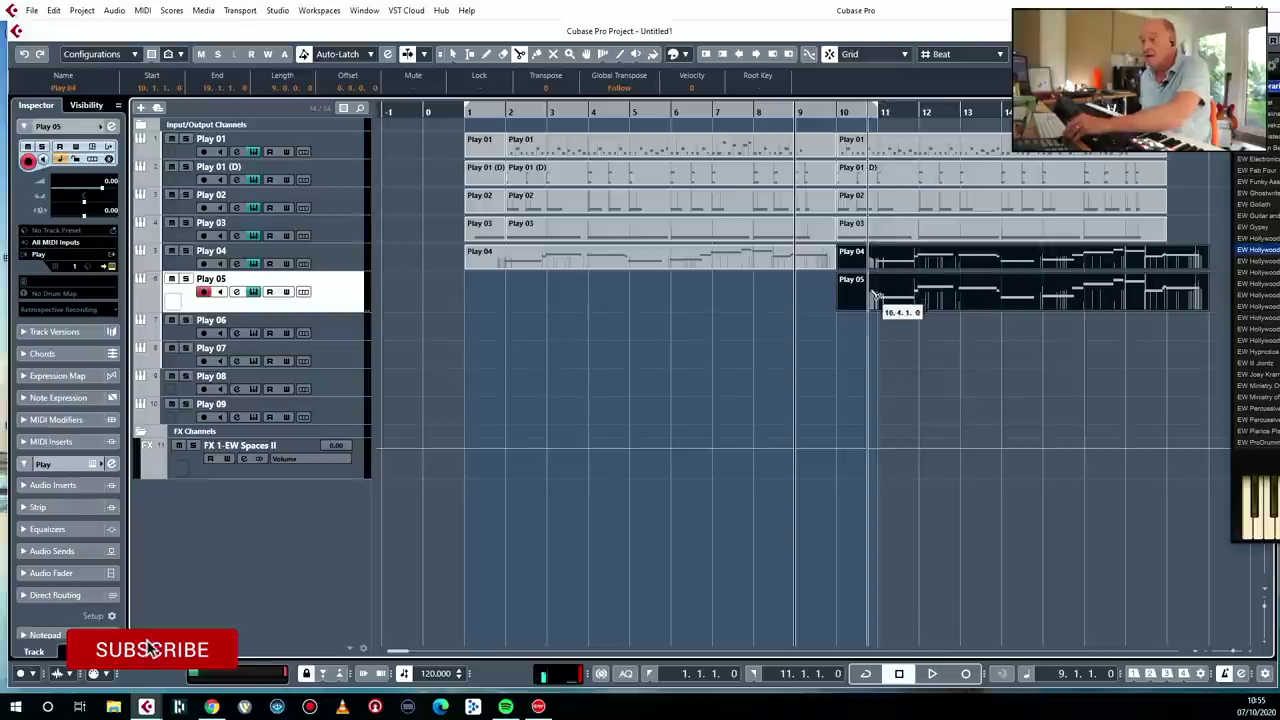
{"action": "left_click", "coordinate": [876, 282]}
{"action": "key", "text": "1"}
{"action": "left_click_drag", "start_coordinate": [870, 344], "coordinate": [856, 303]}
{"action": "key", "text": "Delete"}
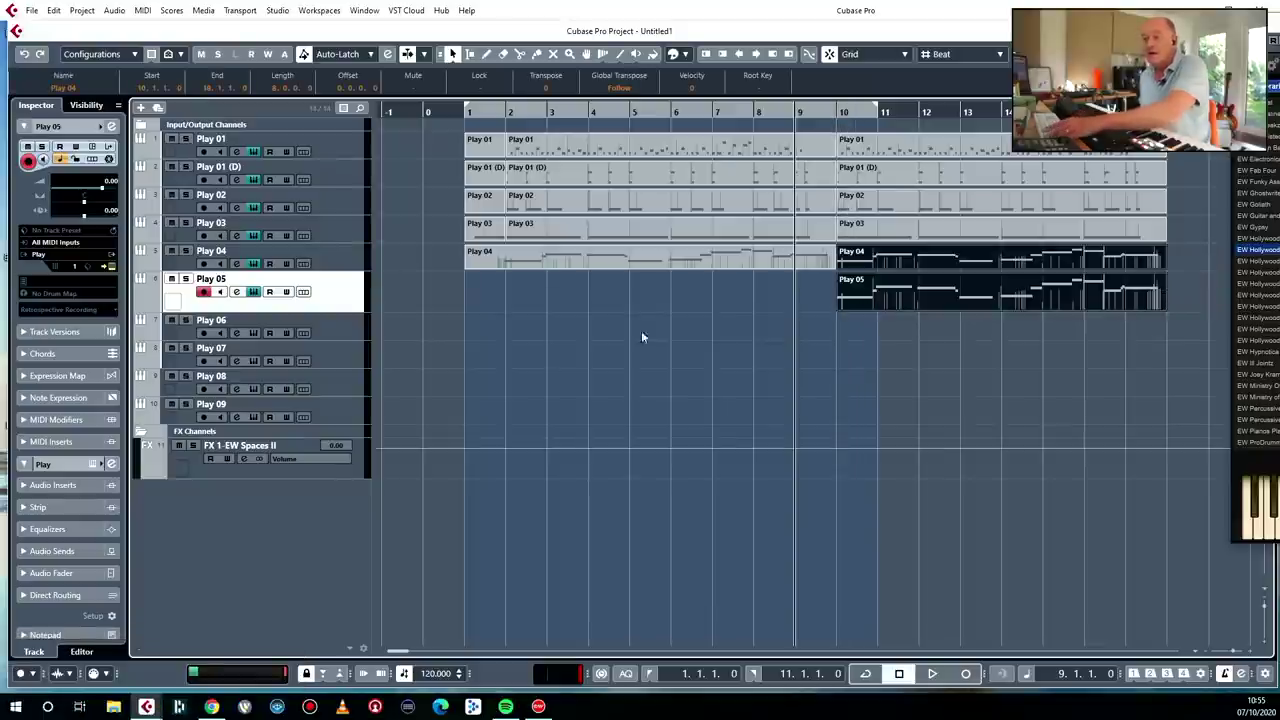
{"action": "left_click", "coordinate": [465, 100]}
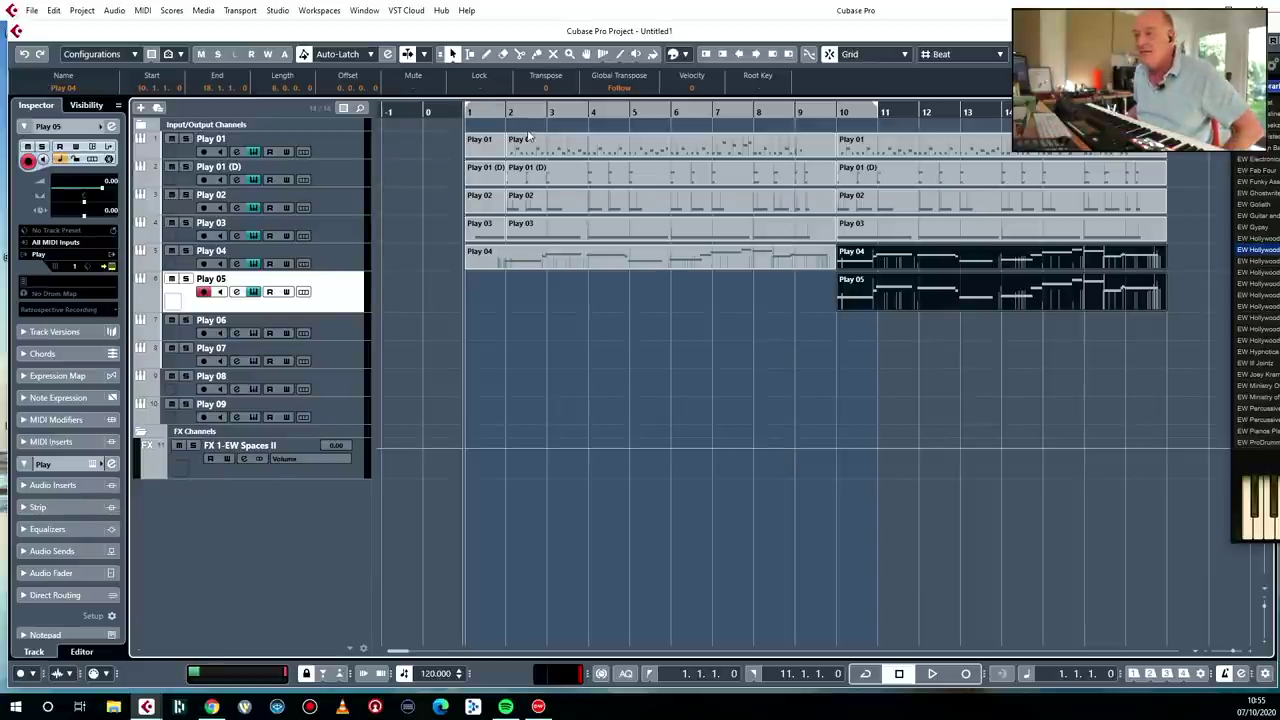
Step: On the Play 06 track, load CD105 Darksteppin 158 bpm from Drum n Bass CD1 in the EW Drum n Bass library
{"action": "left_click", "coordinate": [345, 331]}
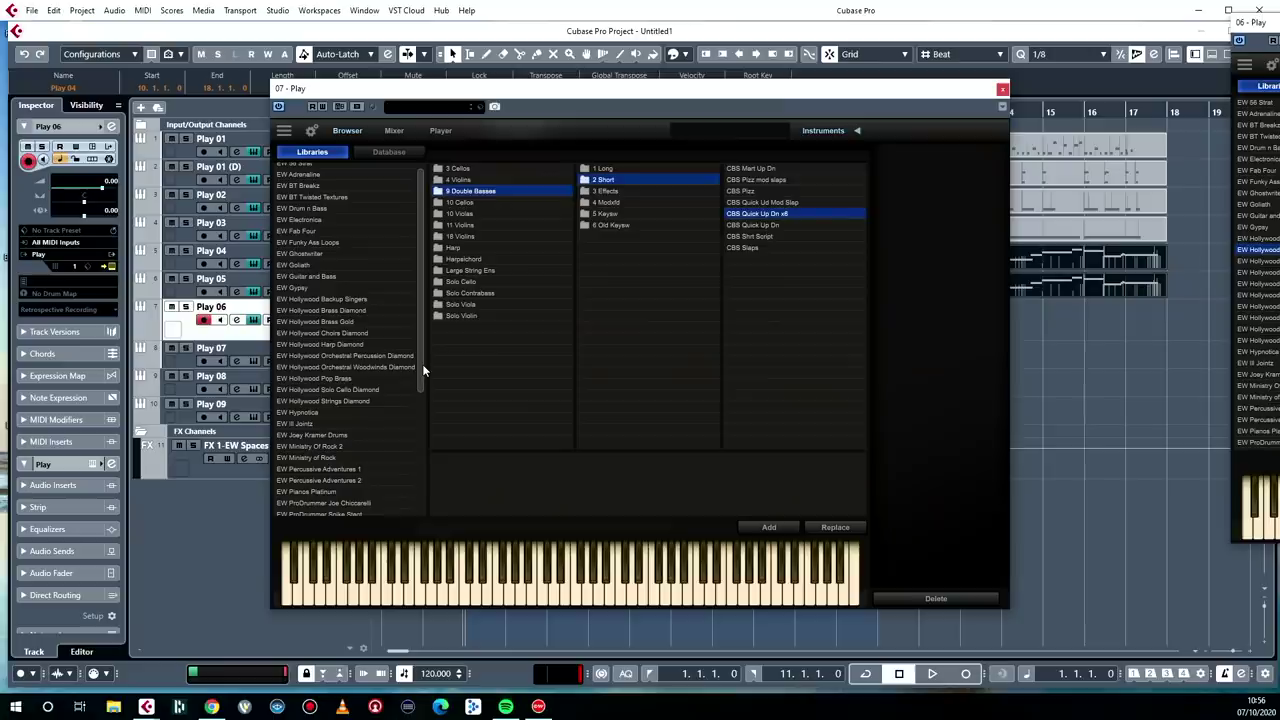
{"action": "left_click_drag", "start_coordinate": [420, 367], "coordinate": [430, 100]}
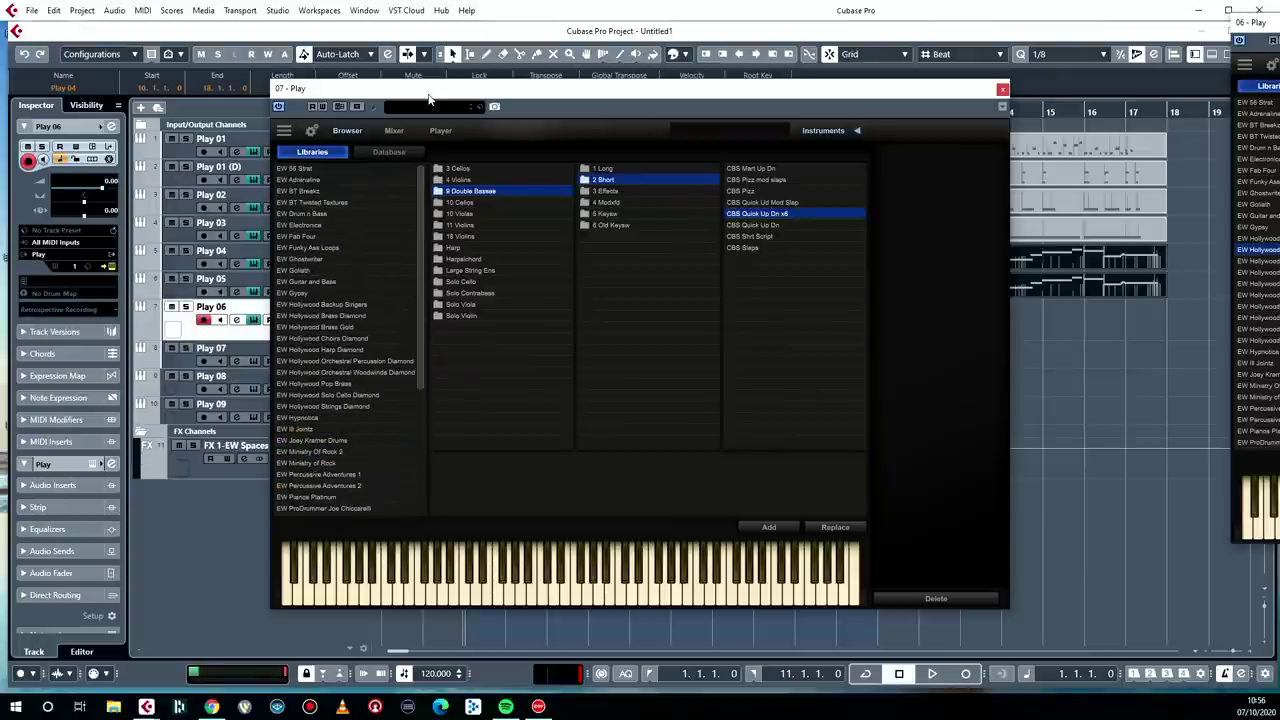
{"action": "left_click", "coordinate": [323, 213]}
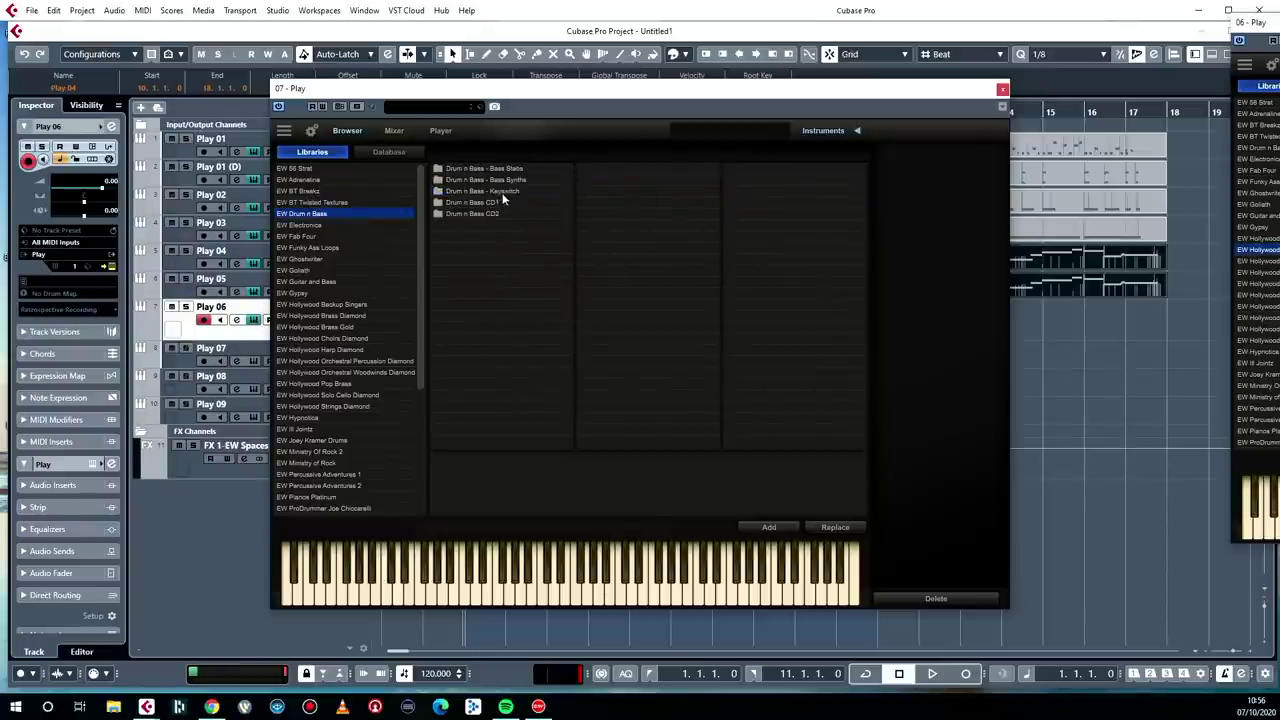
{"action": "left_click", "coordinate": [500, 203]}
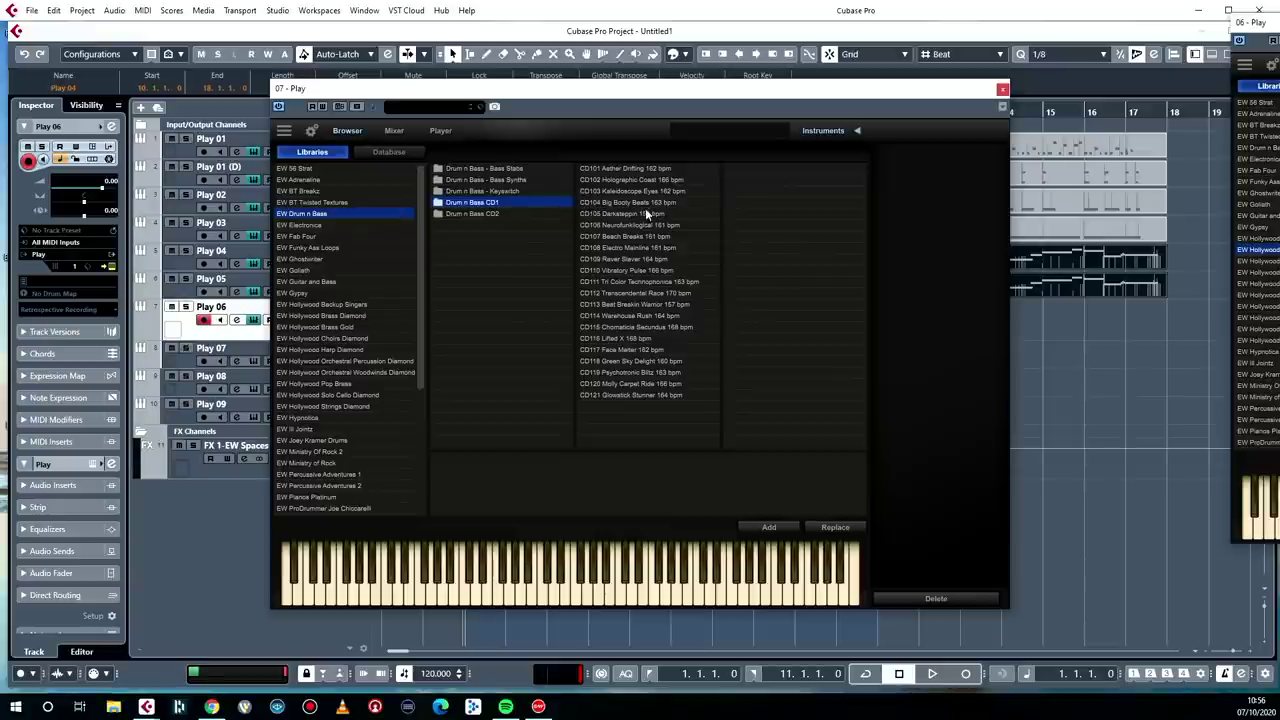
{"action": "double_click", "coordinate": [637, 214]}
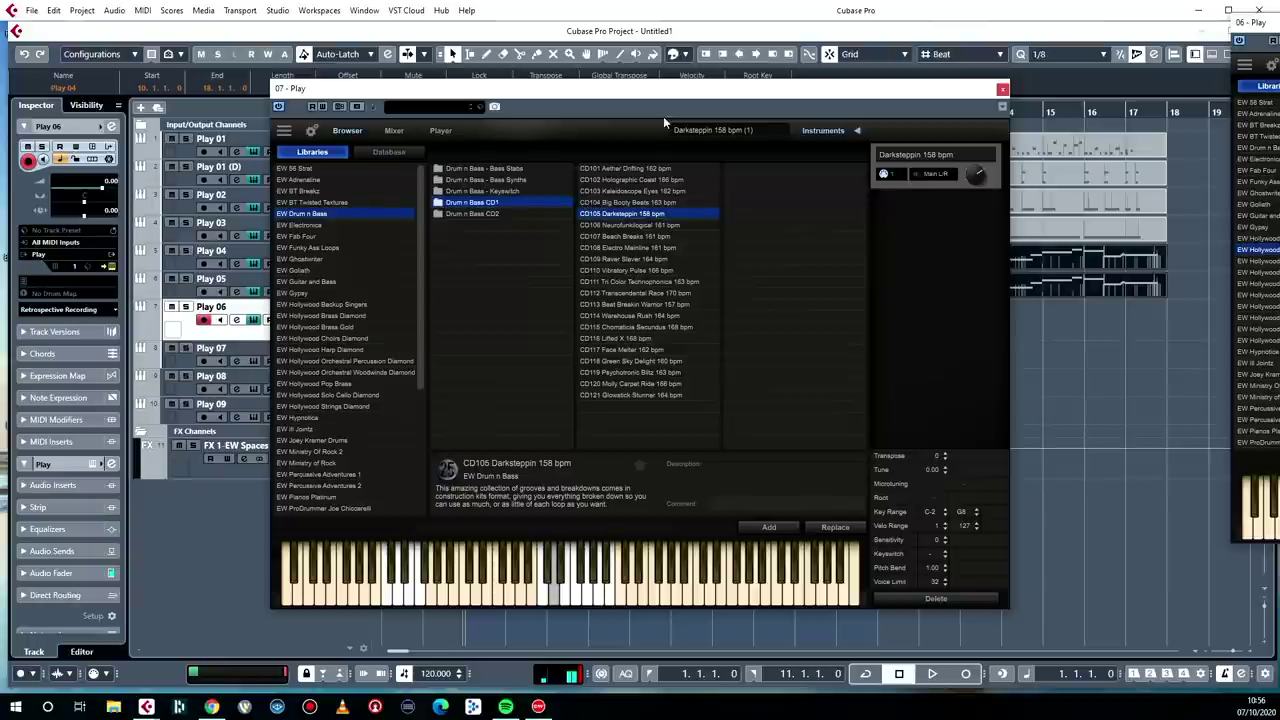
{"action": "left_click", "coordinate": [1002, 89]}
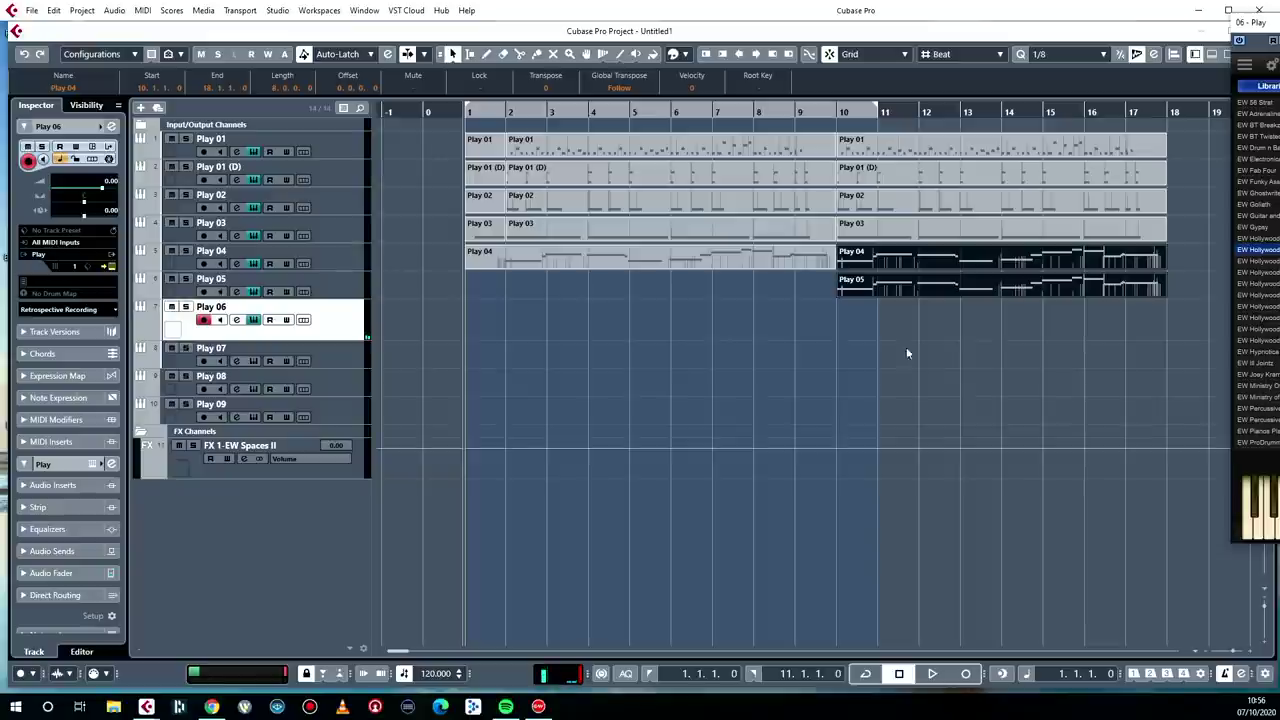
Step: Play the arrangement from bar 1 to try the Darksteppin drum loops against the other parts
{"action": "left_click", "coordinate": [767, 357]}
{"action": "key", "text": "space"}
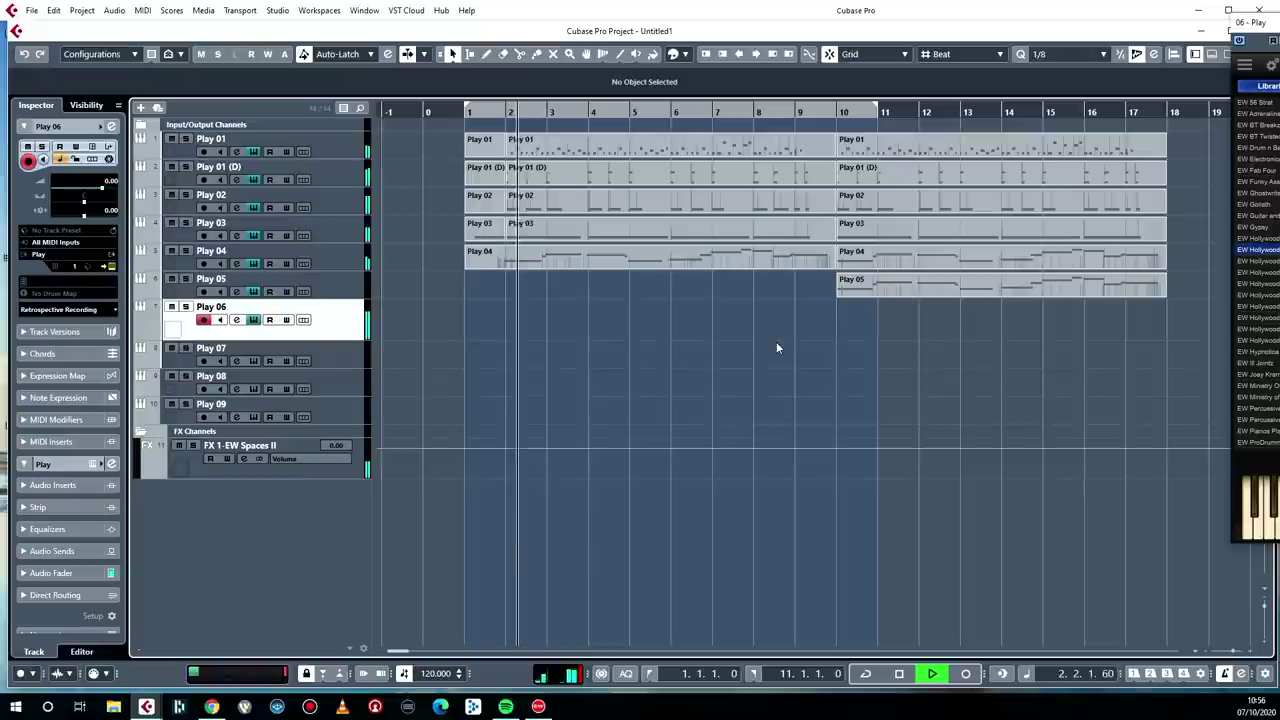
{"action": "key", "text": "space"}
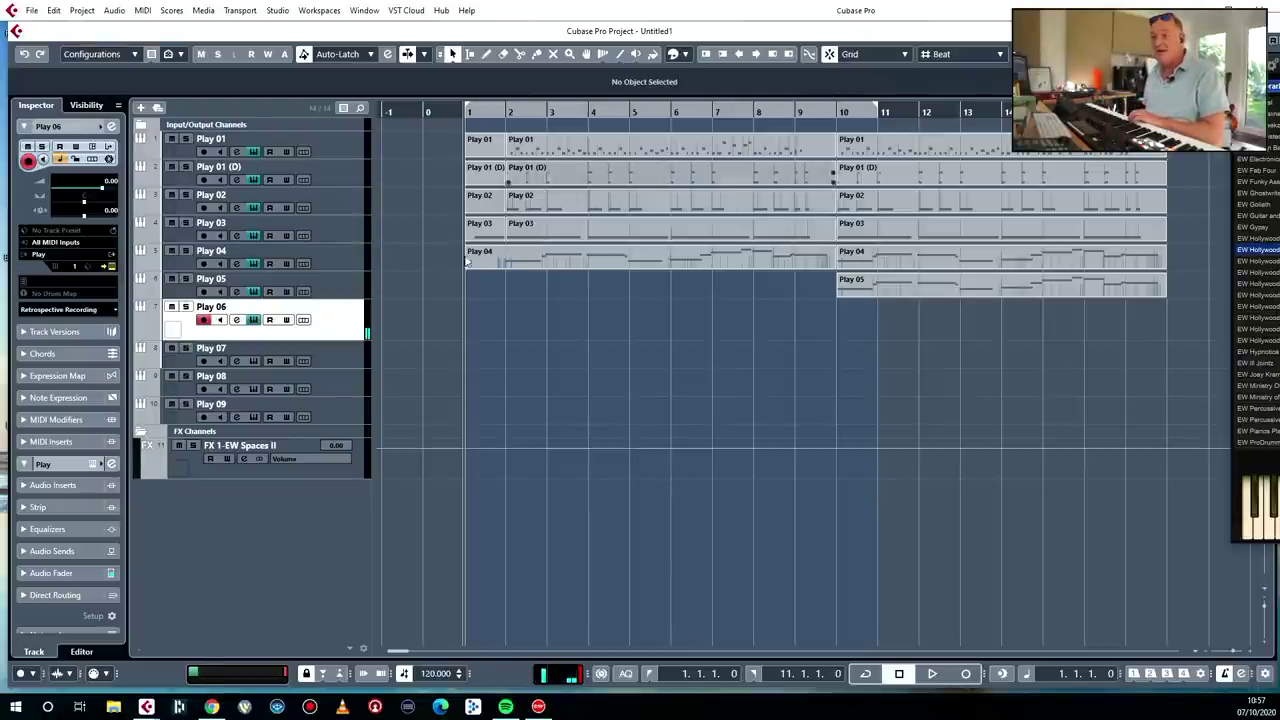
Step: Solo the Play 06 track and record a drum loop part about five bars long starting at bar 1
{"action": "left_click", "coordinate": [185, 306]}
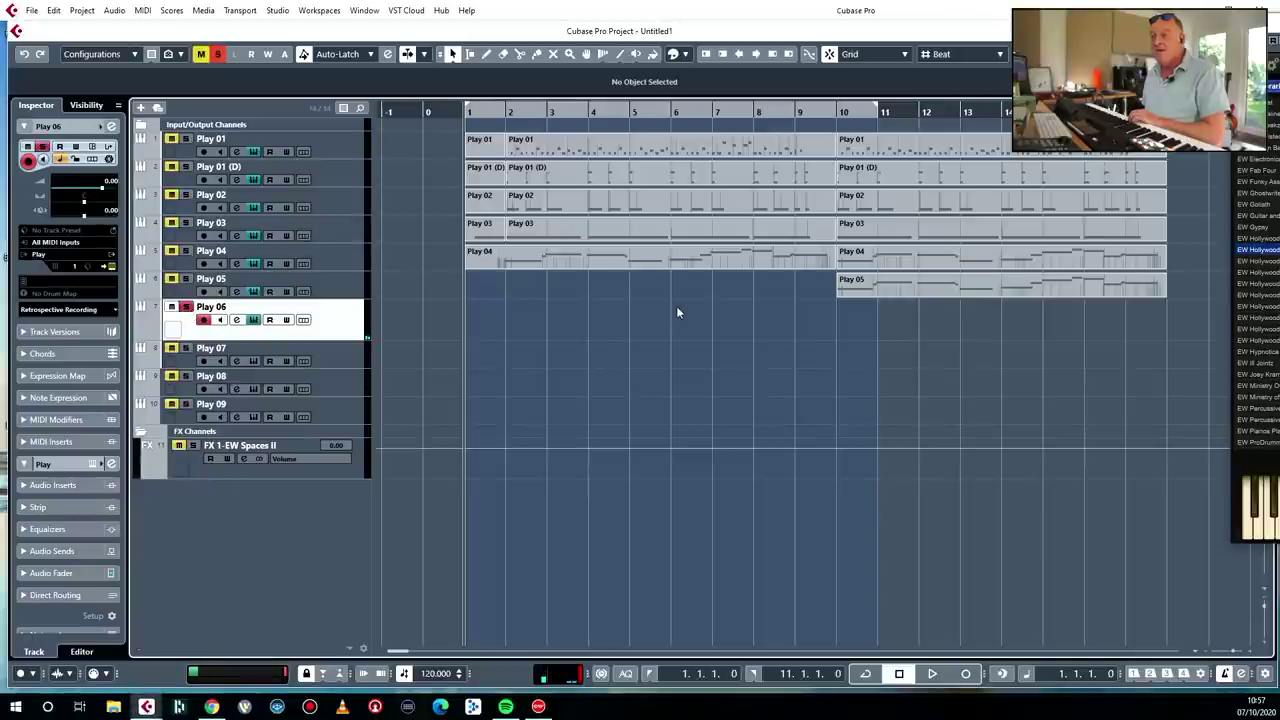
{"action": "key", "text": "KP_Multiply"}
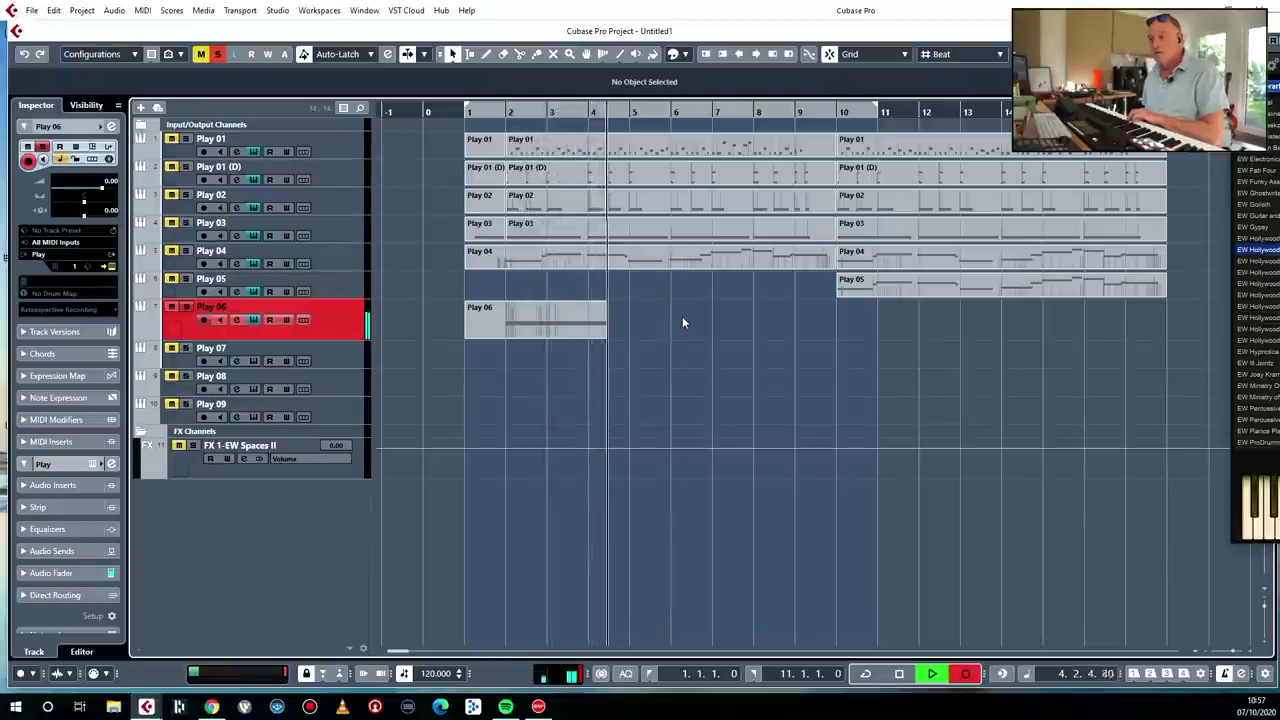
{"action": "key", "text": "space"}
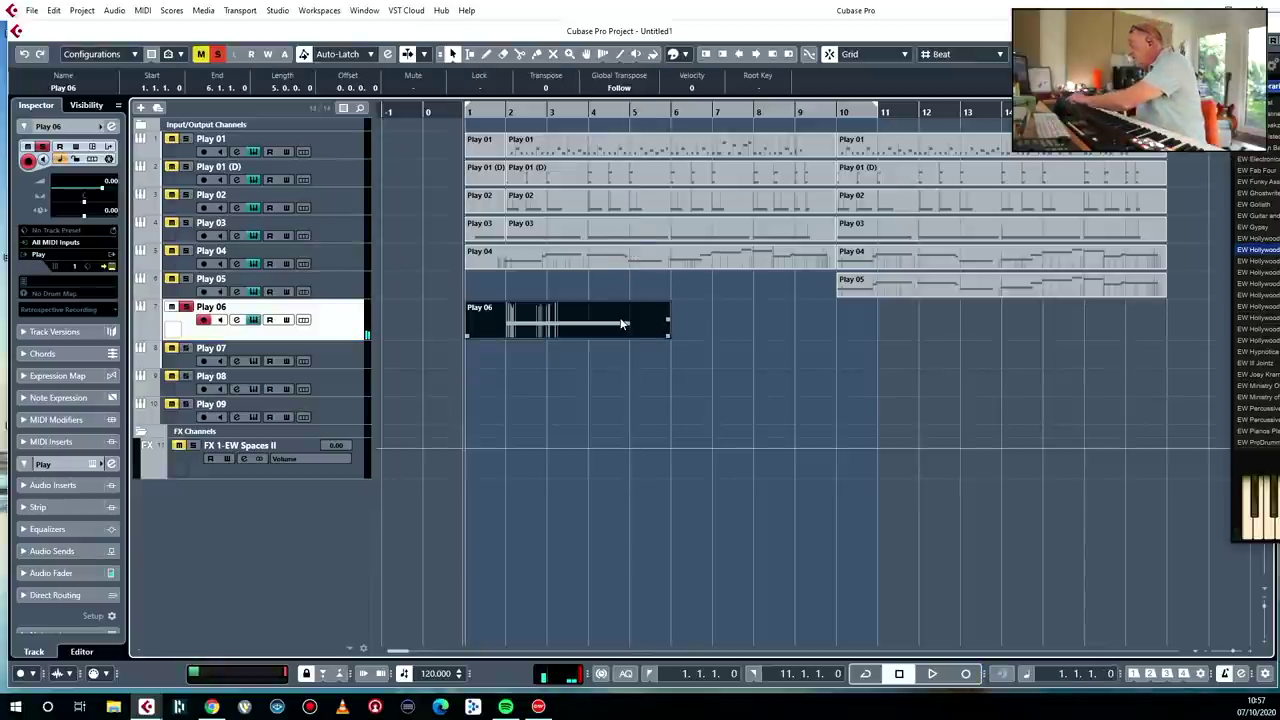
Step: Render the Play 06 part to audio in place and set the rendered clip's tempo to 164 with Musical Mode on
{"action": "key", "text": "ctrl+shift+r"}
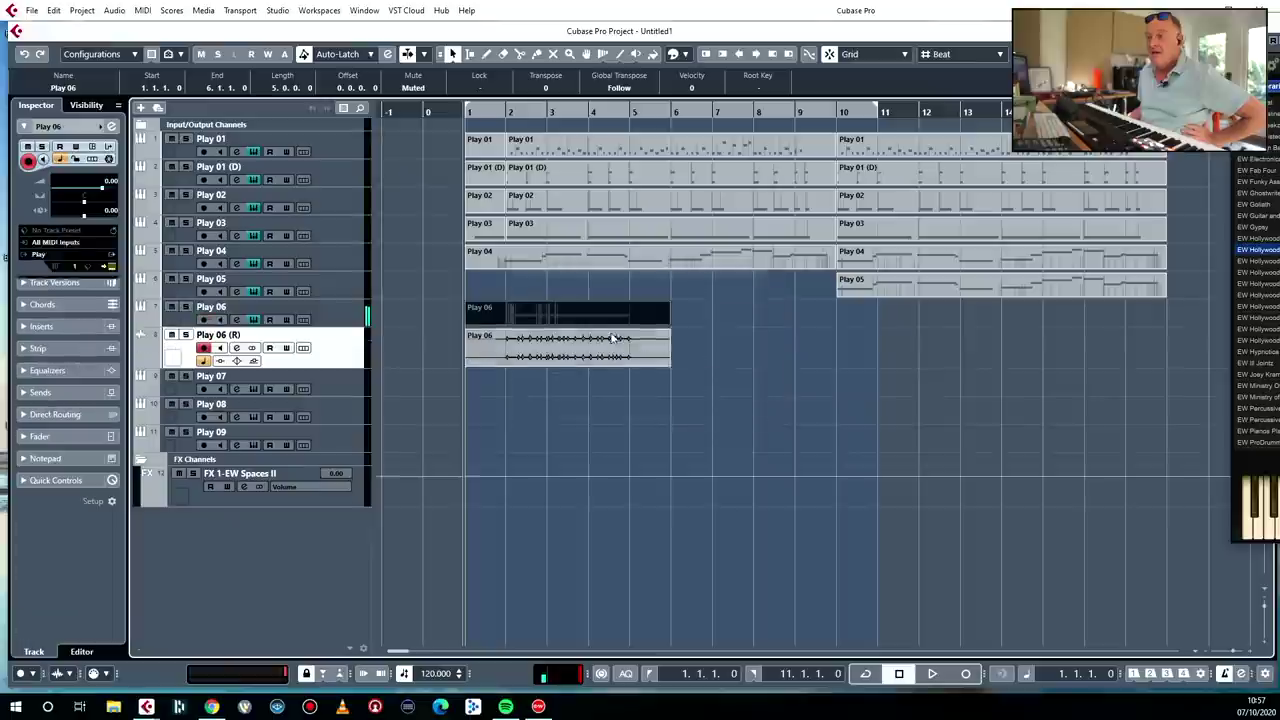
{"action": "left_click", "coordinate": [600, 348]}
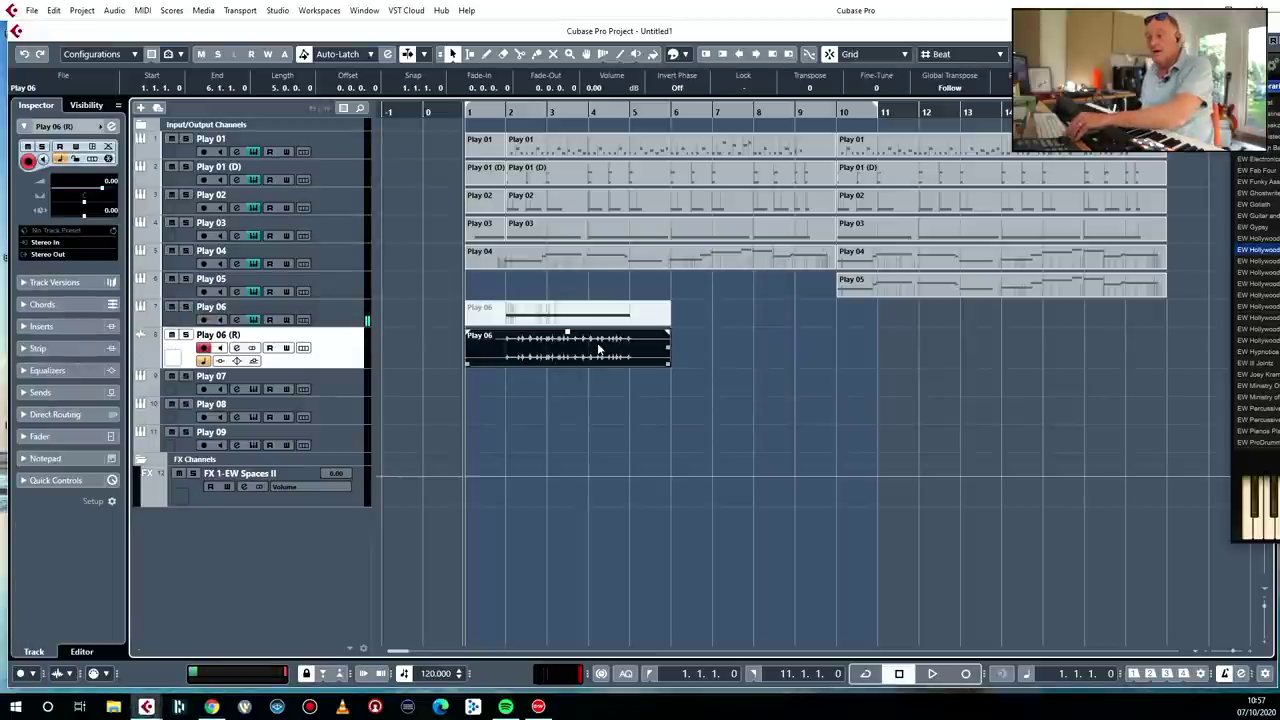
{"action": "double_click", "coordinate": [600, 348]}
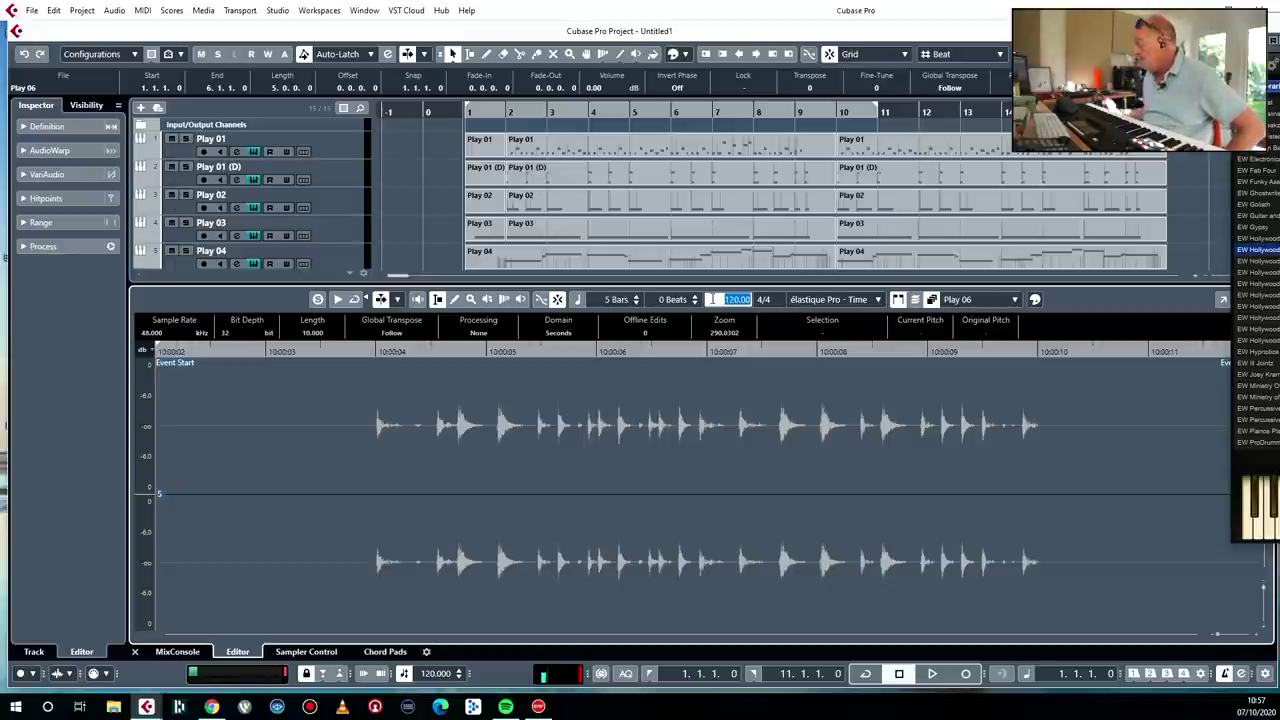
{"action": "type", "text": "10"}
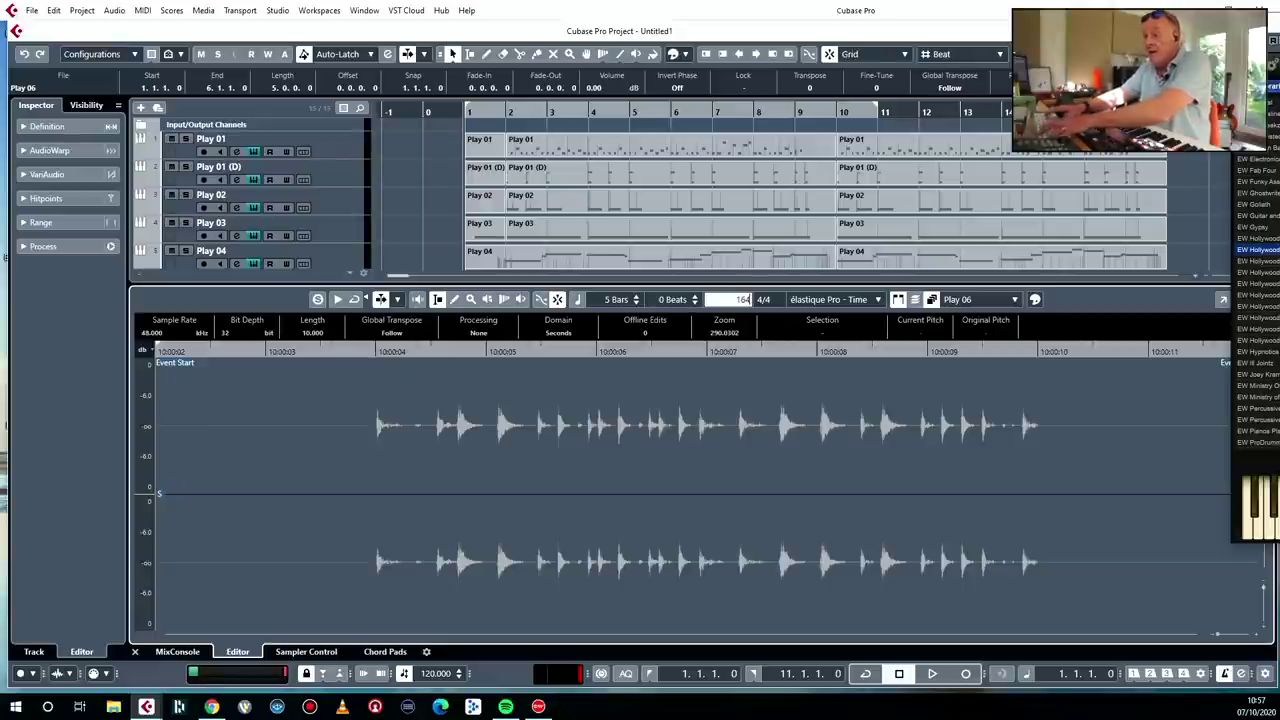
{"action": "left_click", "coordinate": [577, 299]}
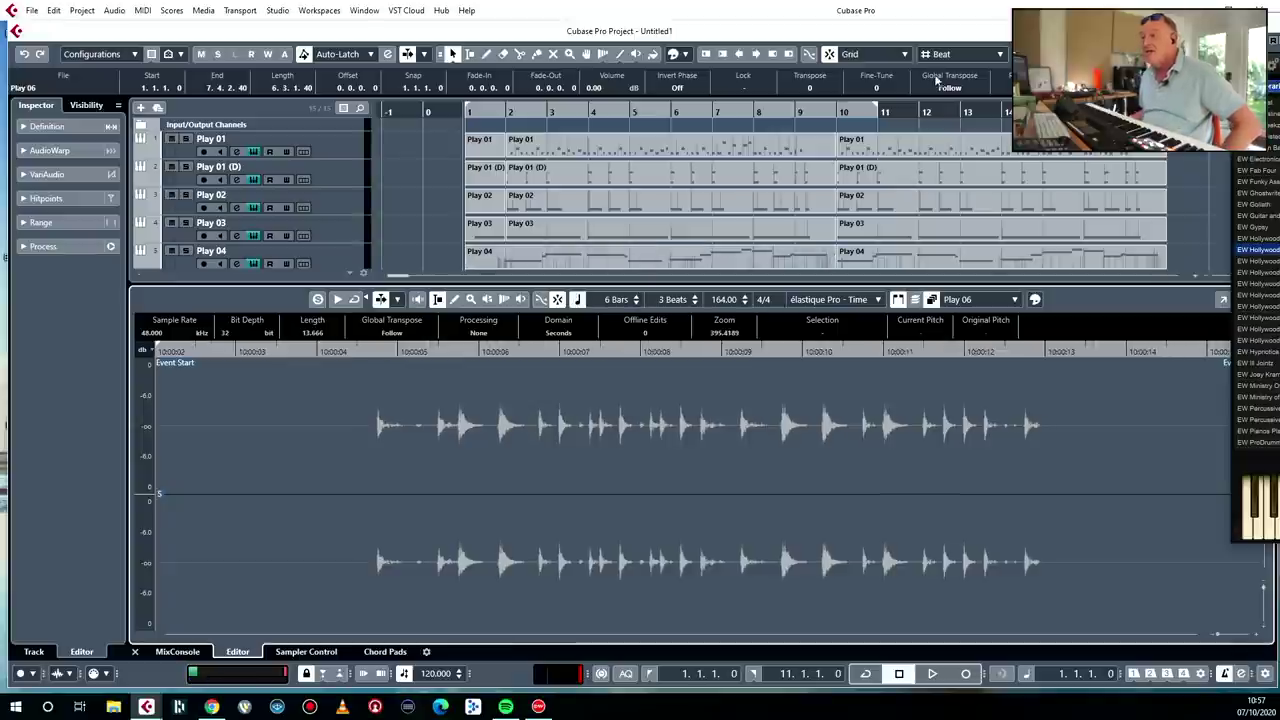
{"action": "key", "text": "ctrl+e"}
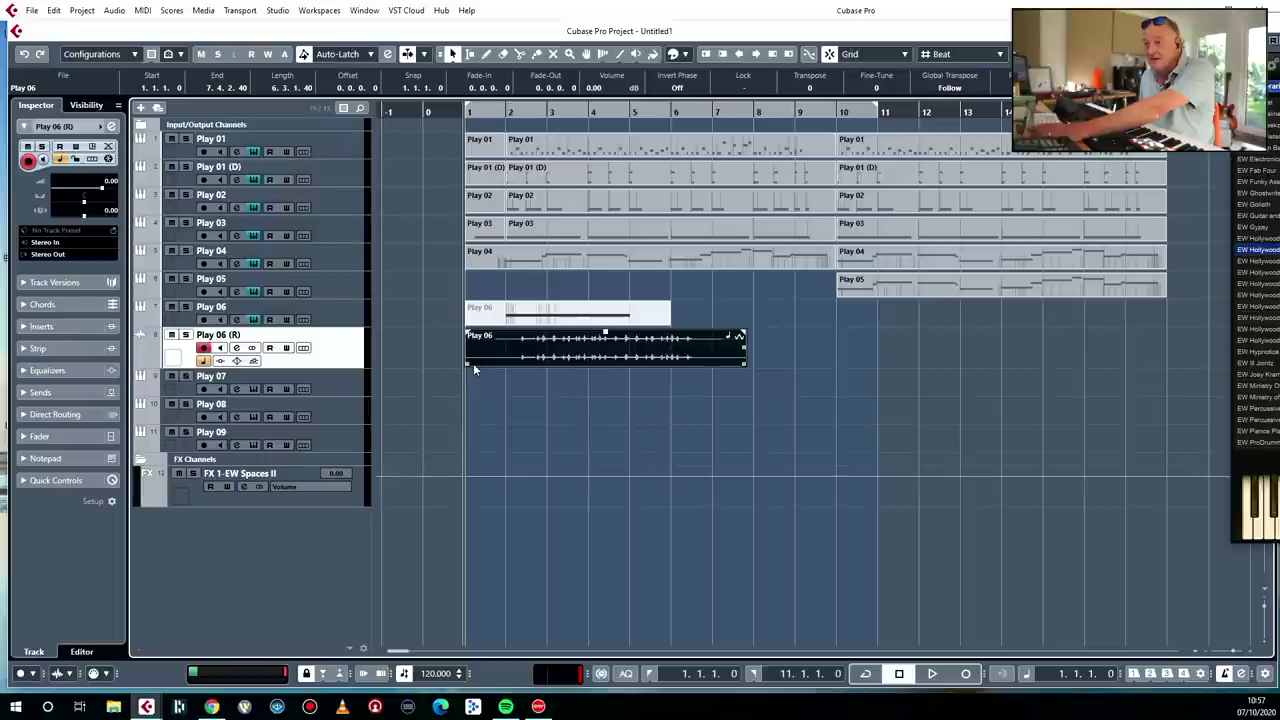
Step: Trim the silence off the start of the rendered Play 06 clip and shift it to start at about bar 2
{"action": "left_click_drag", "start_coordinate": [465, 362], "coordinate": [516, 362]}
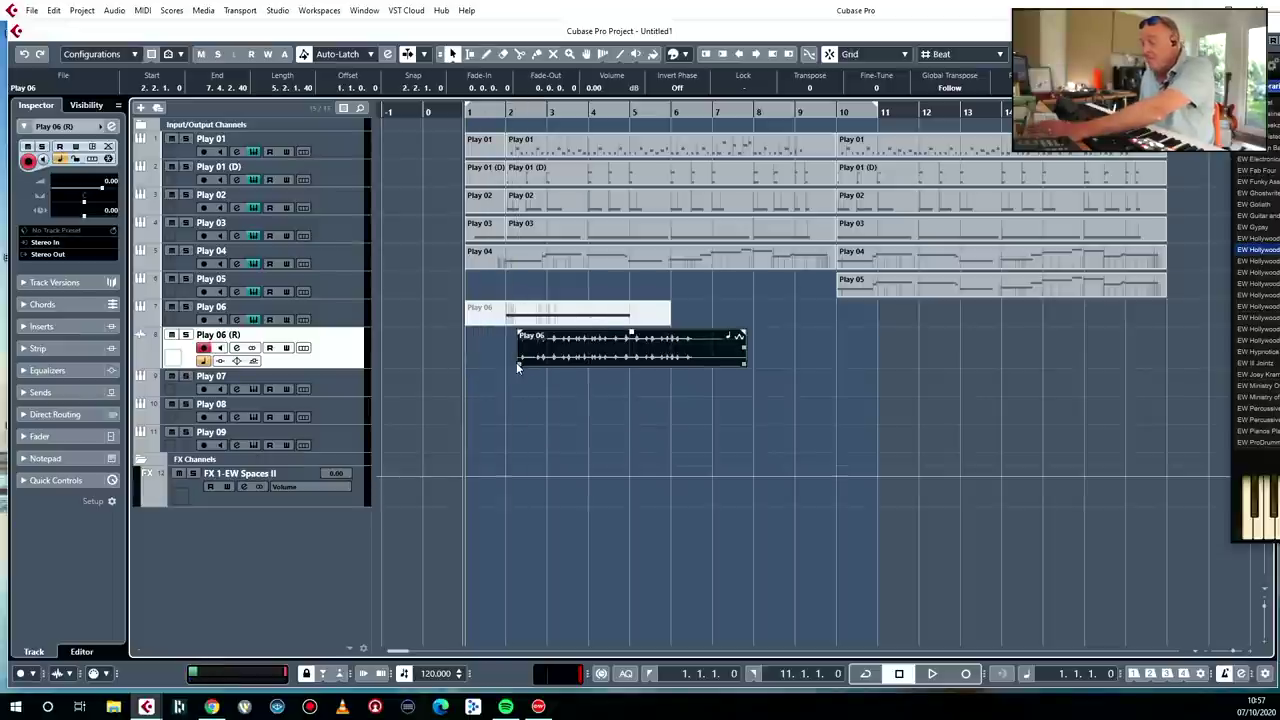
{"action": "key", "text": "h"}
{"action": "key", "text": "h"}
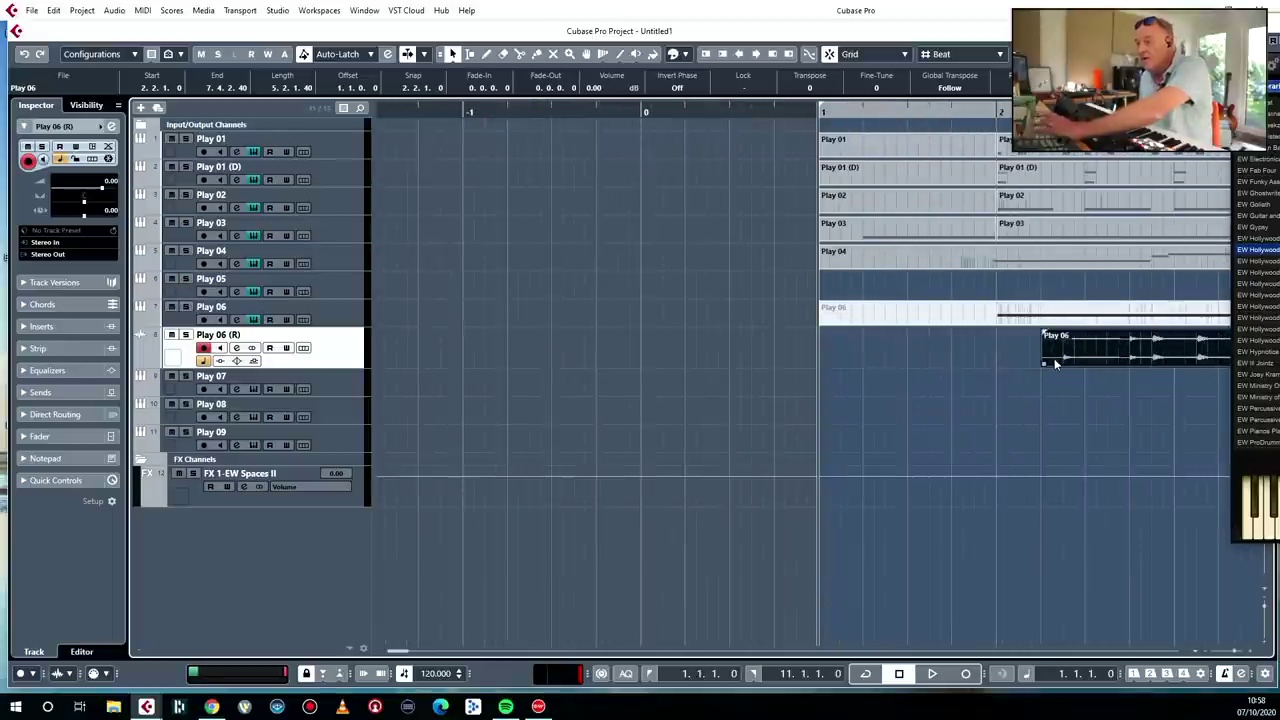
{"action": "left_click", "coordinate": [846, 56]}
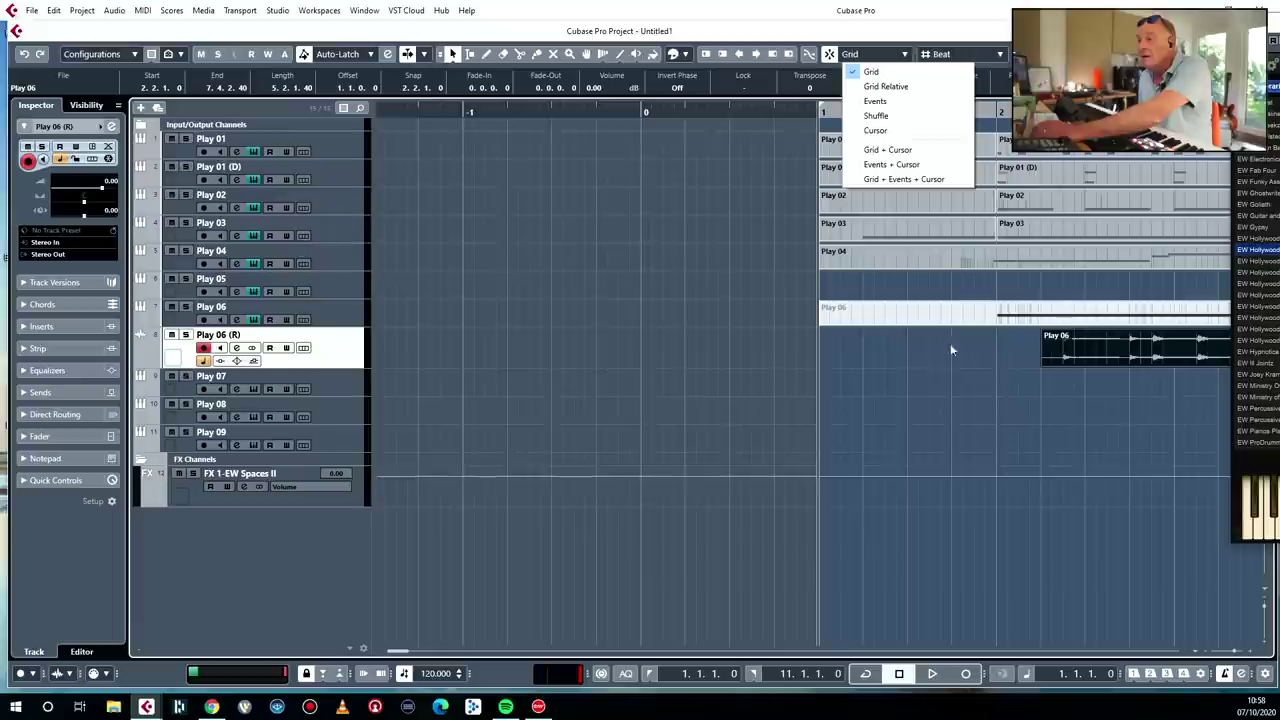
{"action": "left_click", "coordinate": [942, 386]}
{"action": "left_click", "coordinate": [1063, 362]}
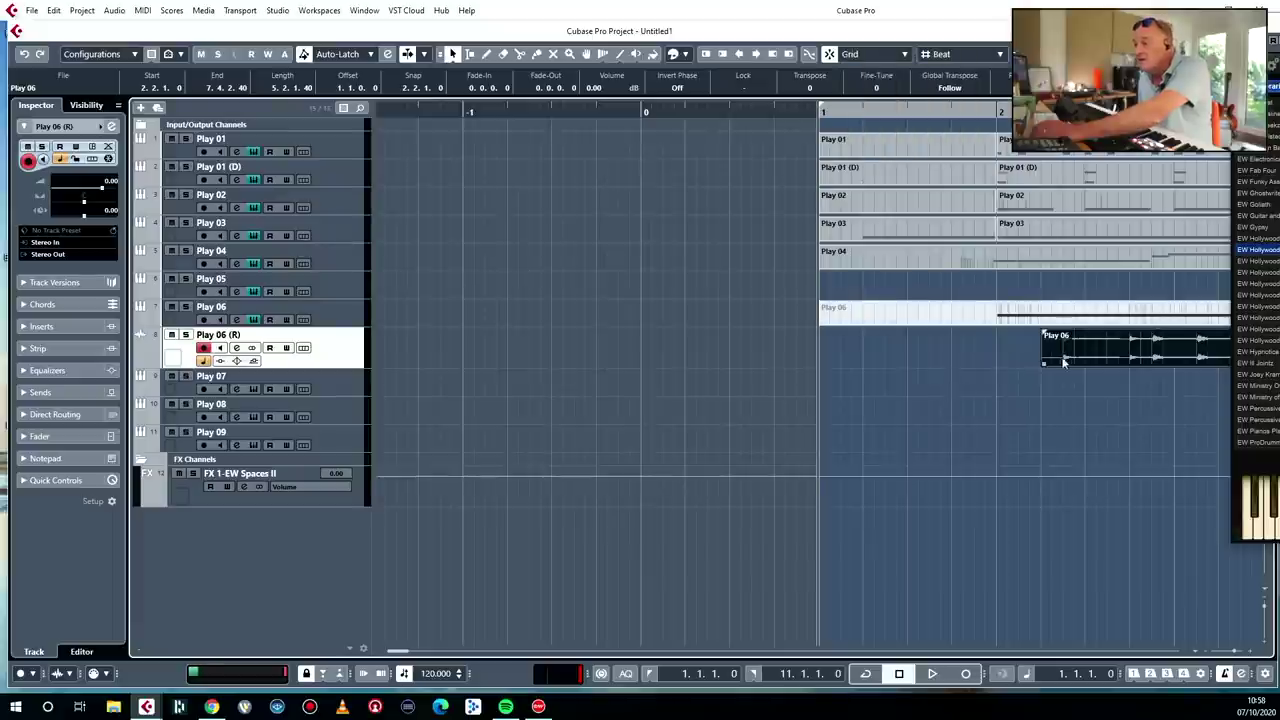
{"action": "mouse_move", "coordinate": [1041, 365]}
{"action": "left_mouse_down"}
{"action": "mouse_move", "coordinate": [1059, 364]}
{"action": "mouse_move", "coordinate": [1048, 322]}
{"action": "mouse_move", "coordinate": [1041, 347]}
{"action": "left_mouse_up"}
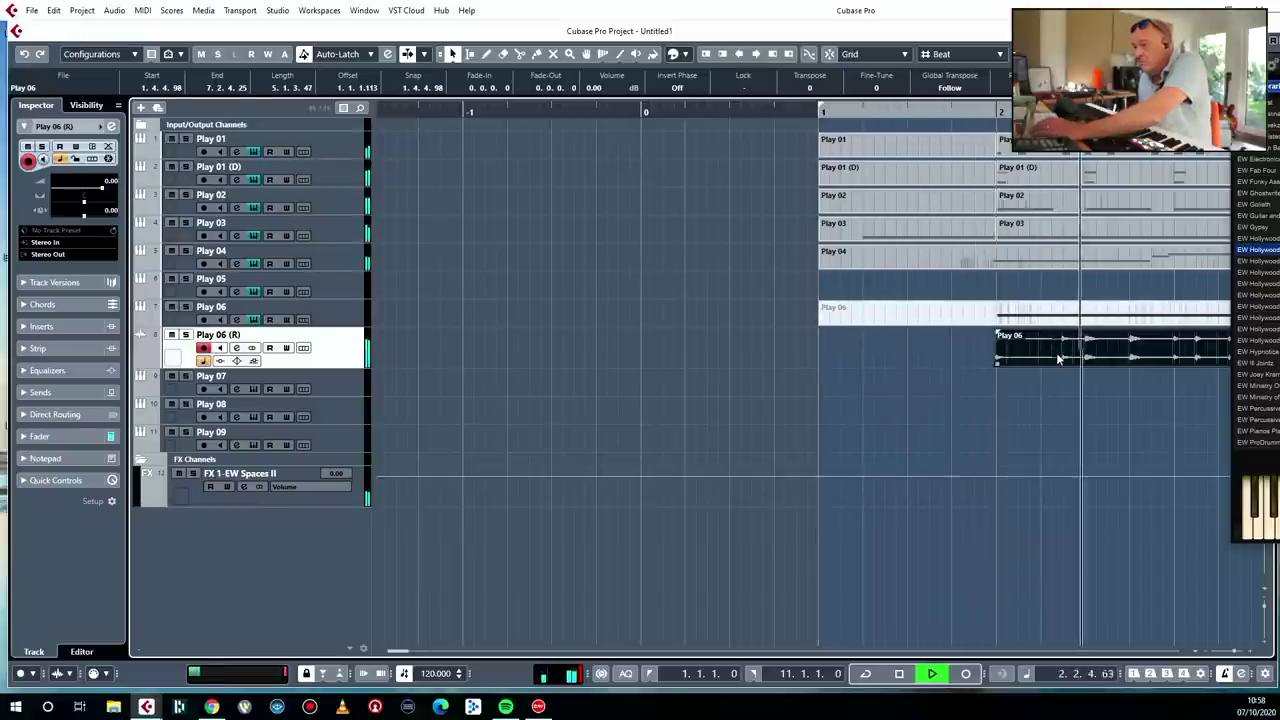
Step: Play the arrangement to check the rendered drum loop's timing against the other parts
{"action": "key", "text": "g"}
{"action": "key", "text": "g"}
{"action": "key", "text": "g"}
{"action": "key", "text": "g"}
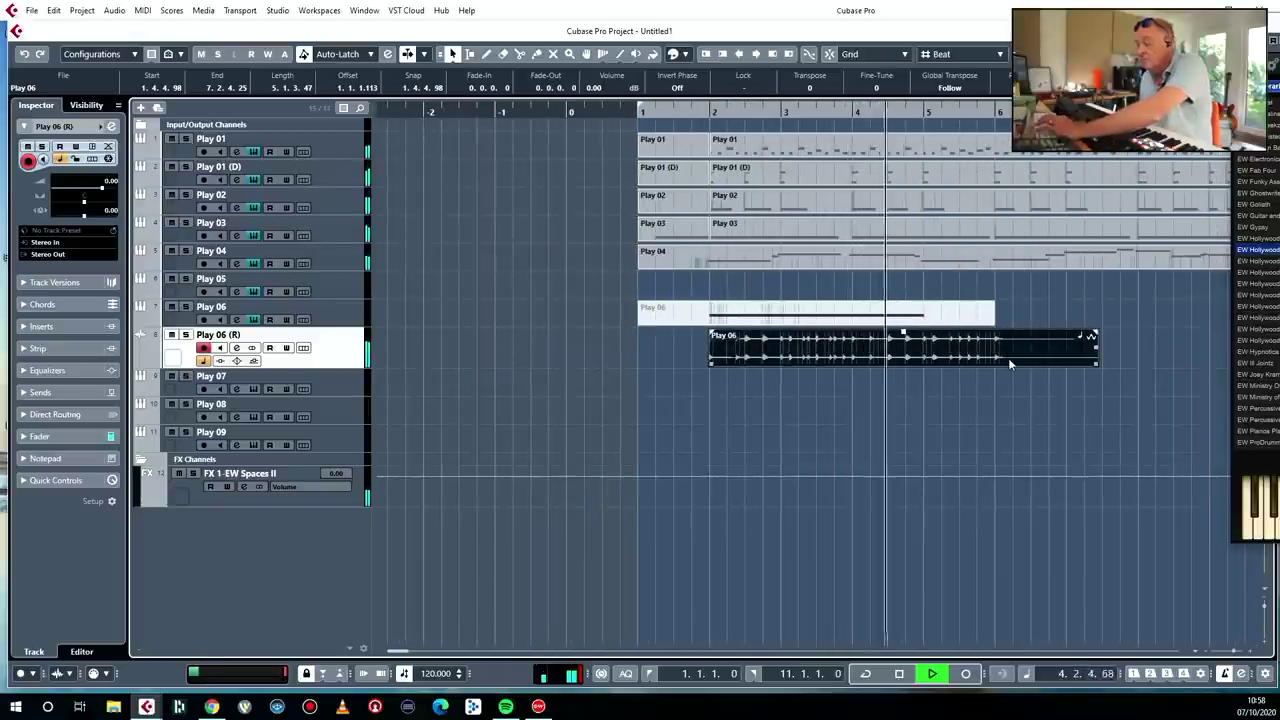
{"action": "key", "text": "g"}
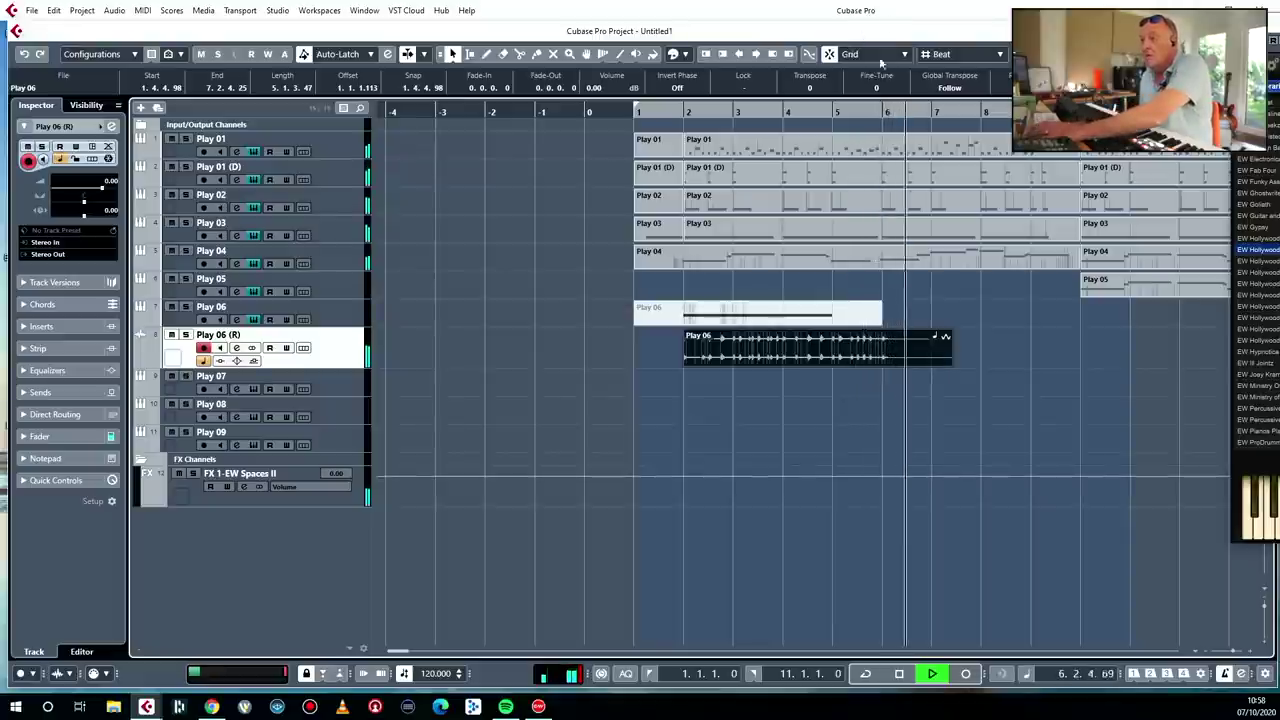
{"action": "key", "text": "space"}
Step: Move the rendered drum loop to start at bar 10 and play the arrangement with it, following the playback cursor
{"action": "left_click", "coordinate": [718, 348]}
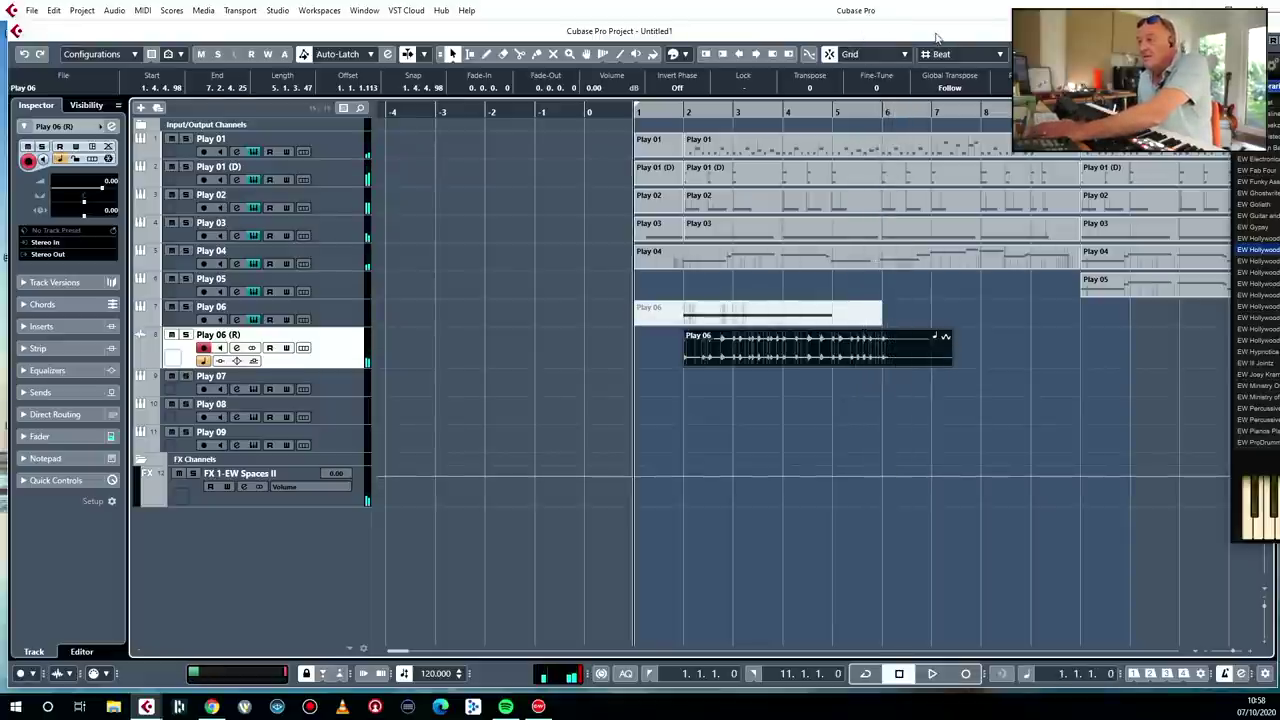
{"action": "left_click_drag", "start_coordinate": [823, 350], "coordinate": [1143, 356]}
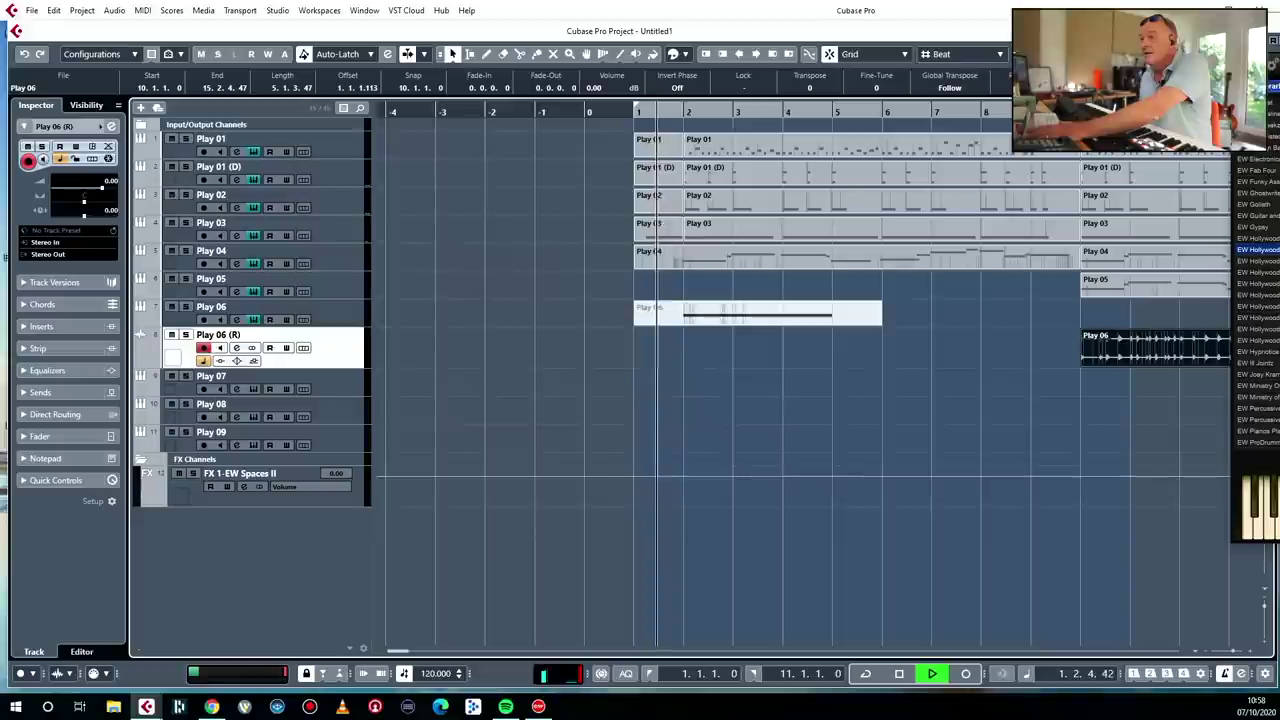
{"action": "left_click", "coordinate": [1048, 350]}
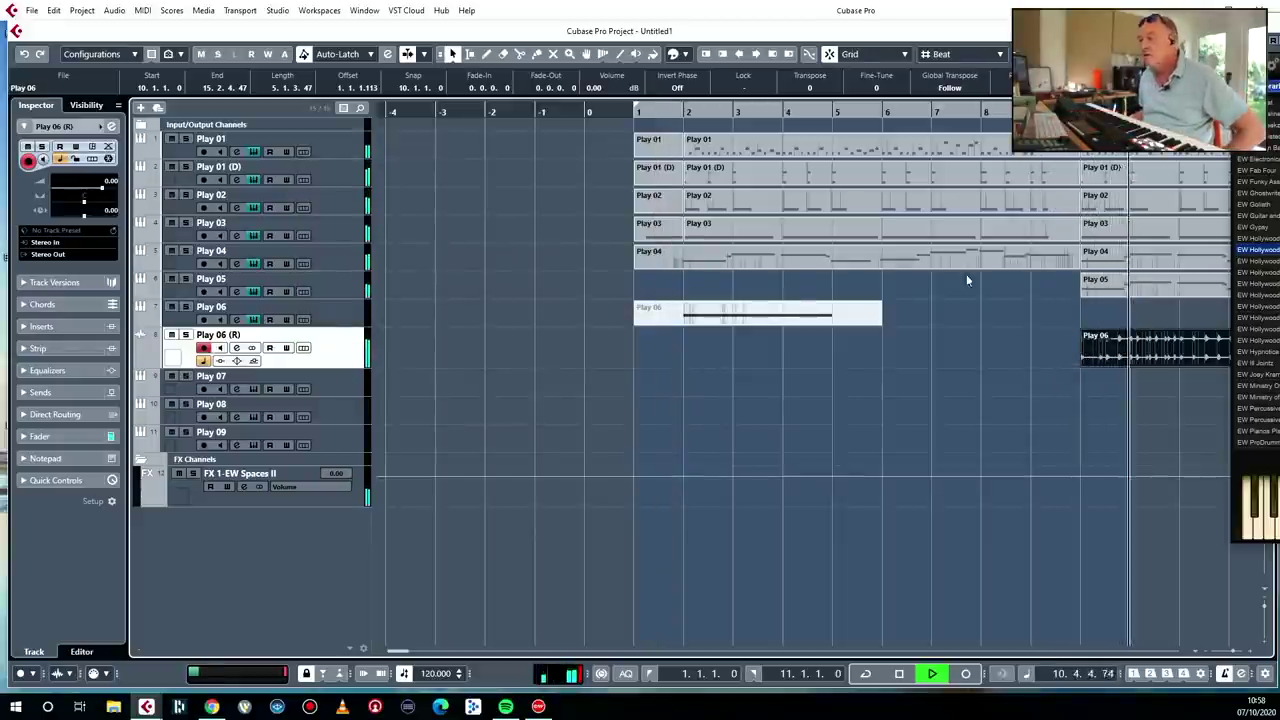
{"action": "key", "text": "f"}
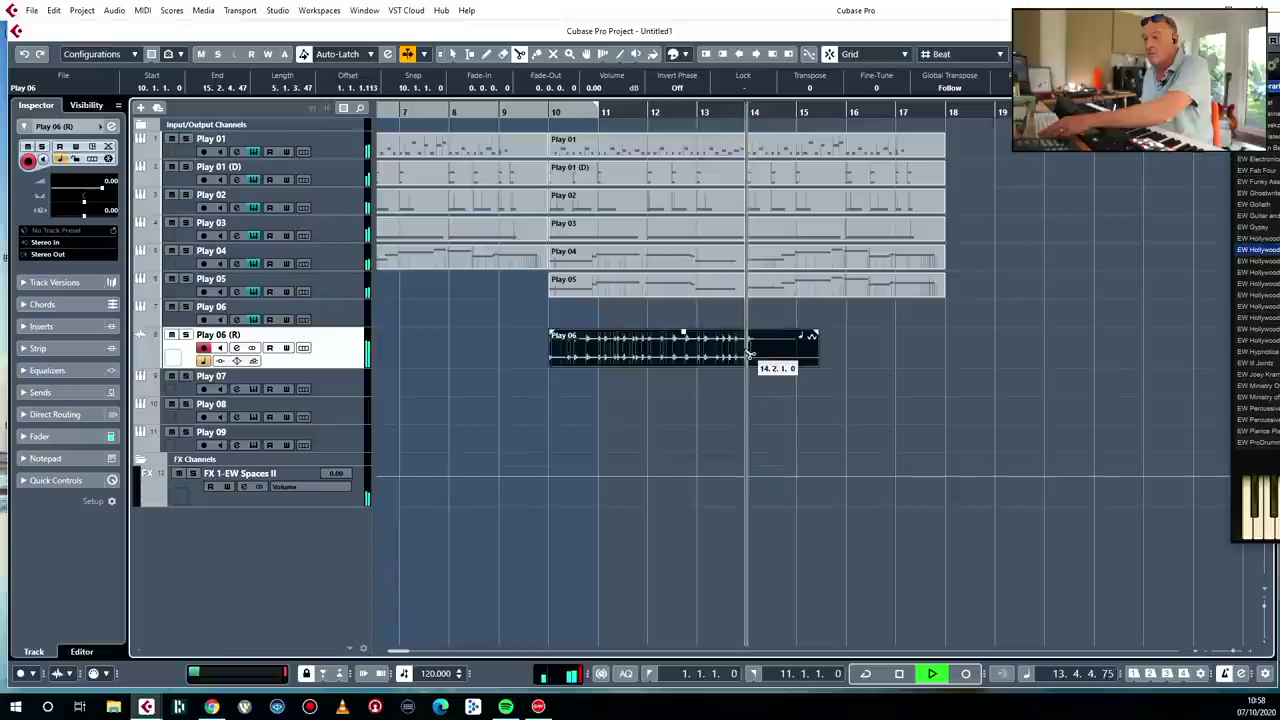
Step: Split the drum loop at bar 14, delete the remainder and duplicate the four-bar clip to start at bar 14
{"action": "left_click", "coordinate": [748, 350]}
{"action": "key", "text": "Delete"}
{"action": "key", "text": "space"}
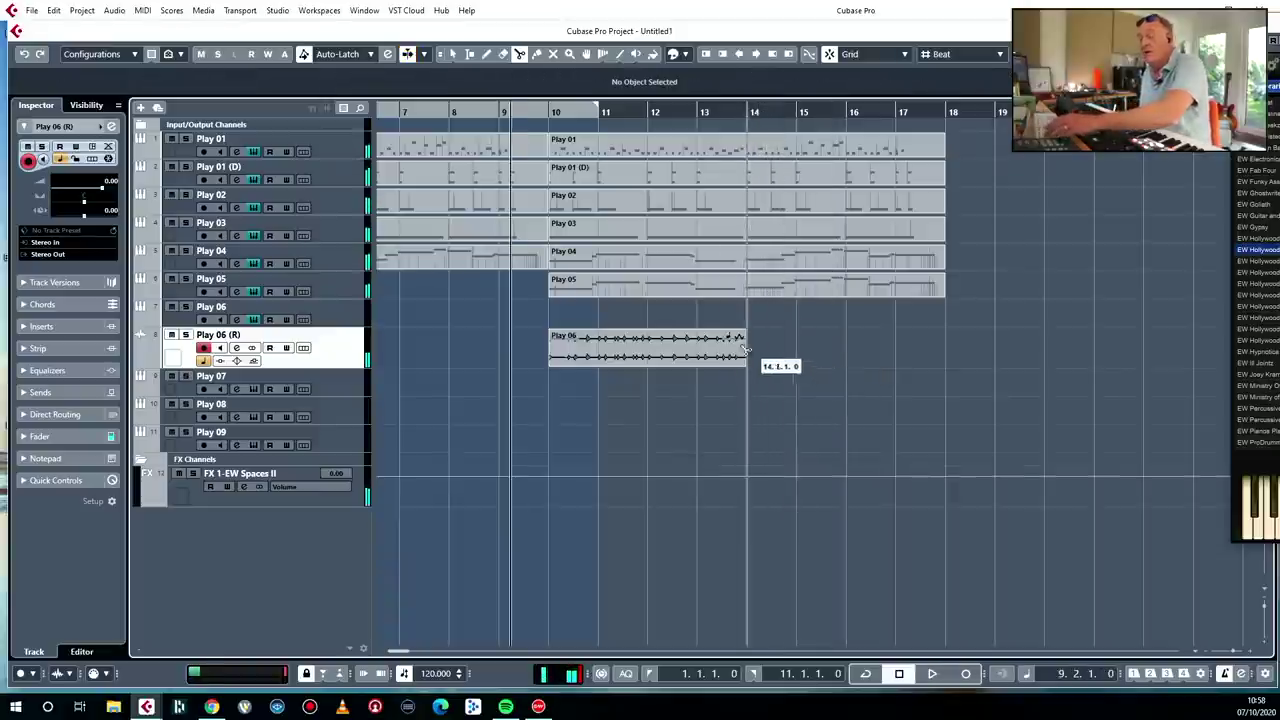
{"action": "key", "text": "1"}
{"action": "left_click", "coordinate": [697, 346]}
{"action": "key", "text": "ctrl+d"}
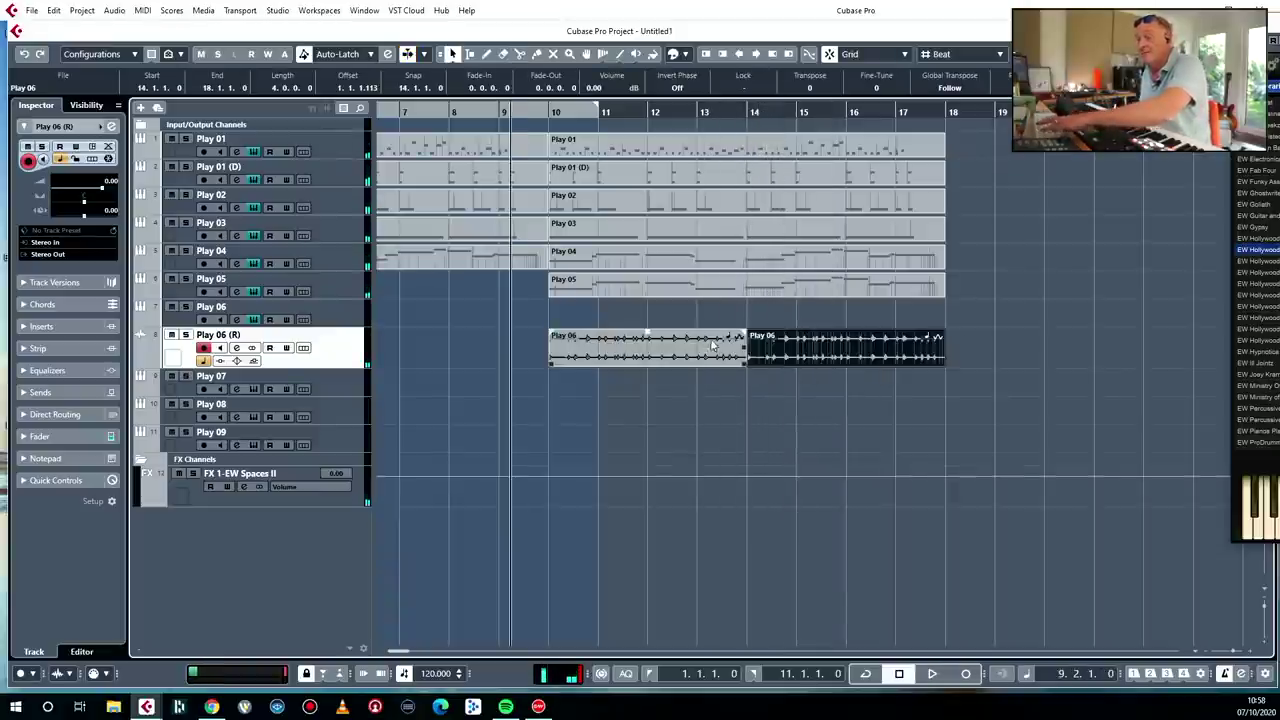
Step: Time-stretch both drum loop clips to two bars each, ending at bar 14, and duplicate the second clip twice to reach bar 18
{"action": "left_click_drag", "start_coordinate": [985, 343], "coordinate": [555, 367]}
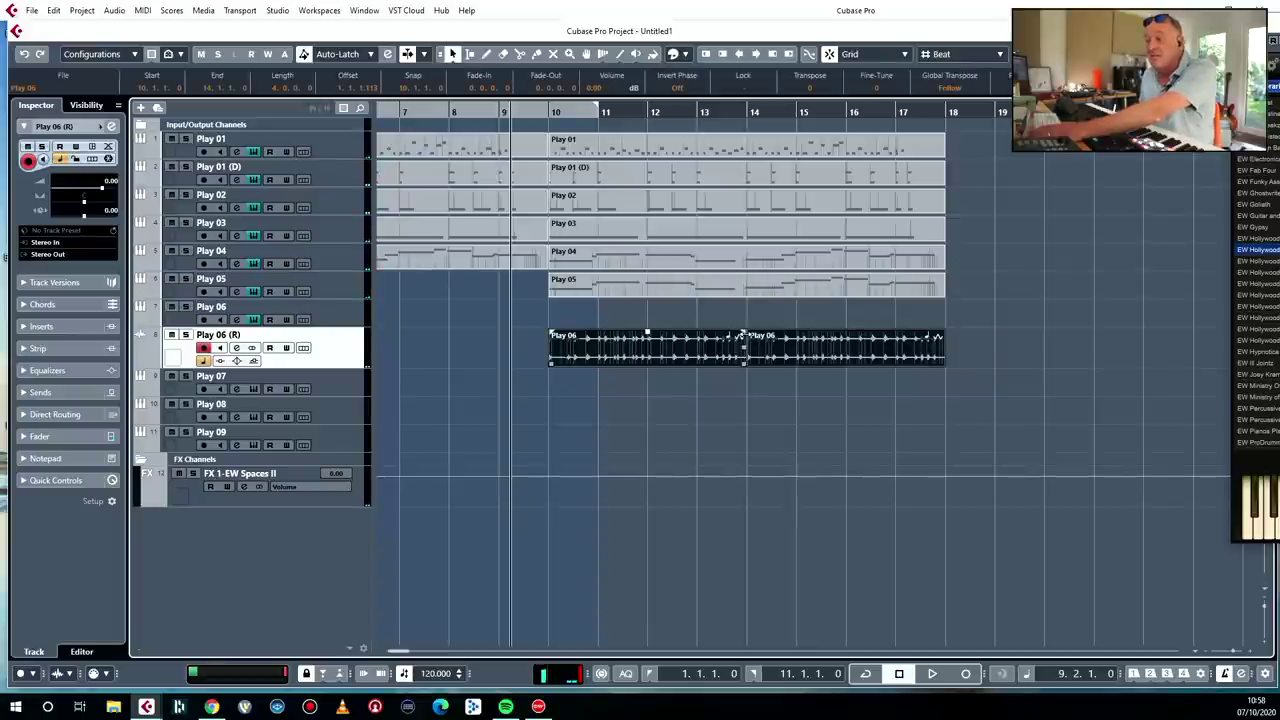
{"action": "key", "text": "1"}
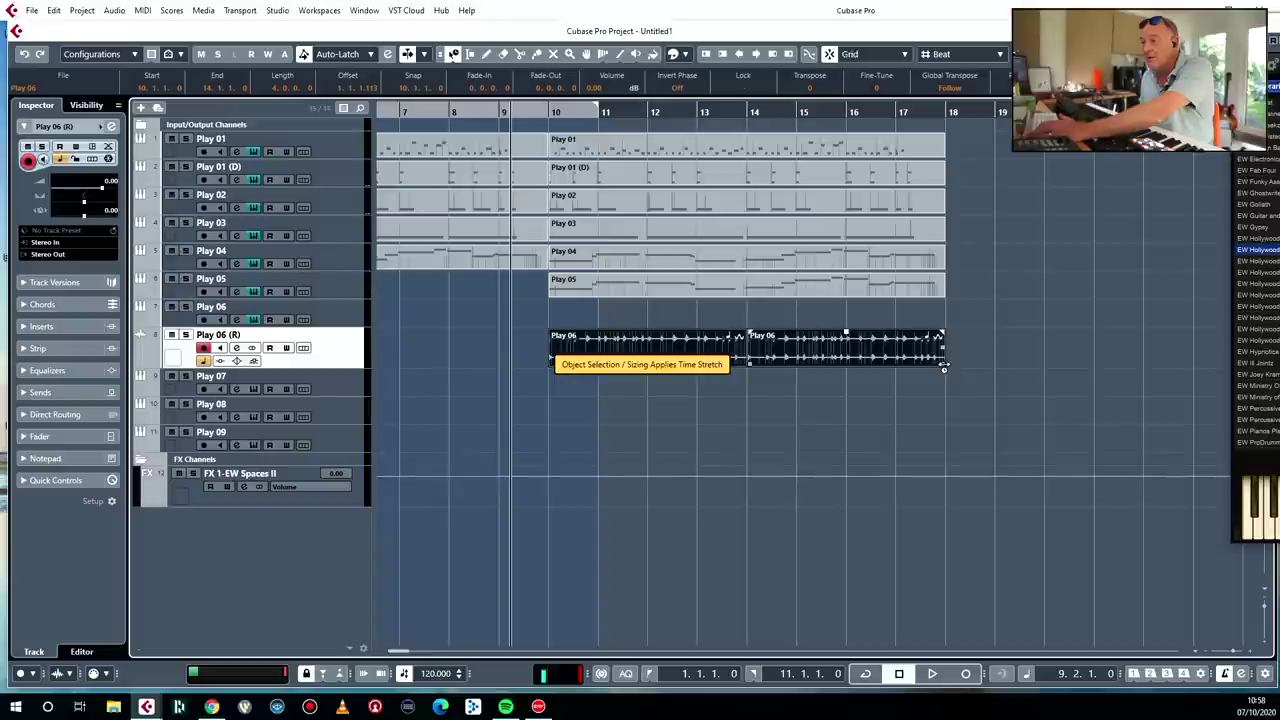
{"action": "left_click_drag", "start_coordinate": [948, 365], "coordinate": [698, 348]}
{"action": "key", "text": "space"}
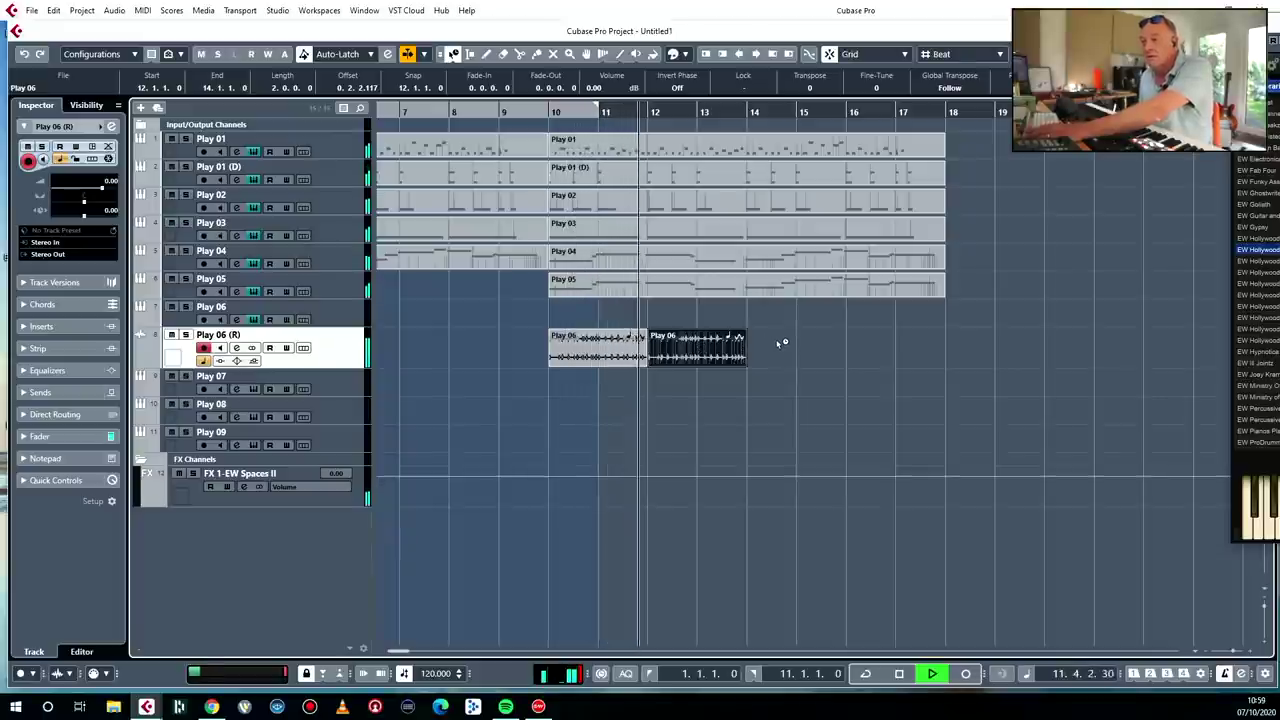
{"action": "key", "text": "ctrl+d"}
{"action": "key", "text": "ctrl+d"}
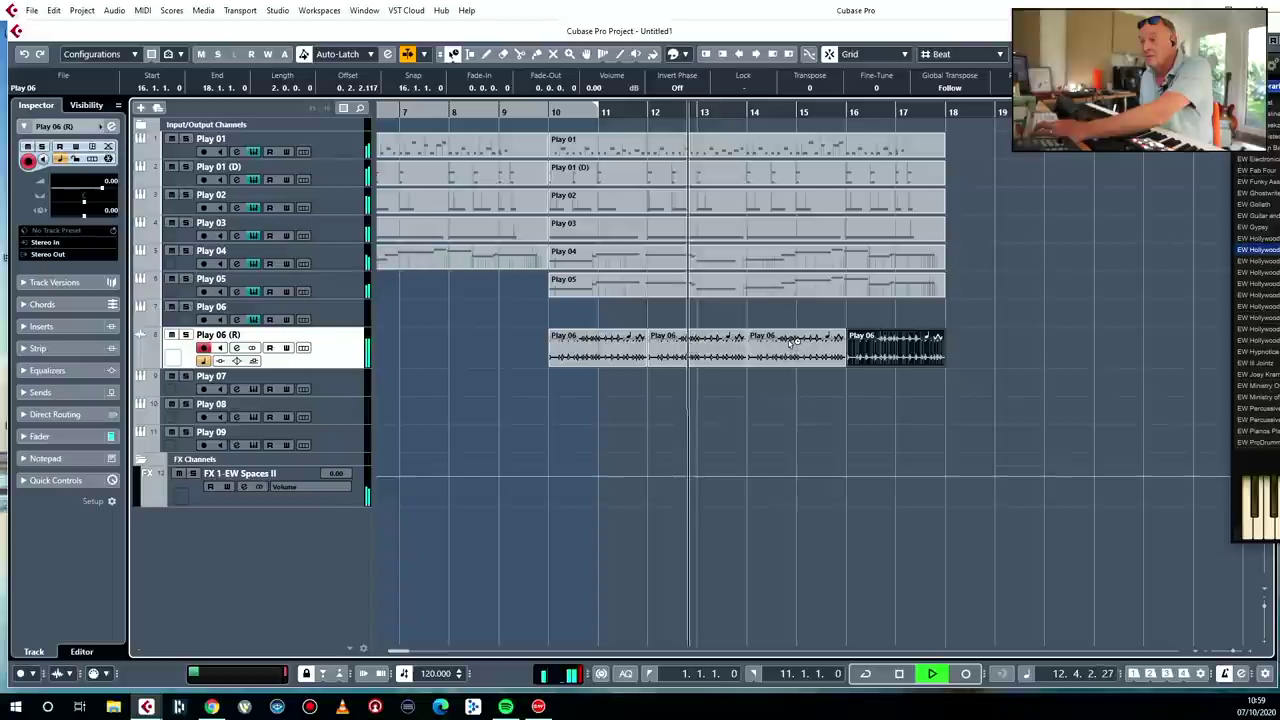